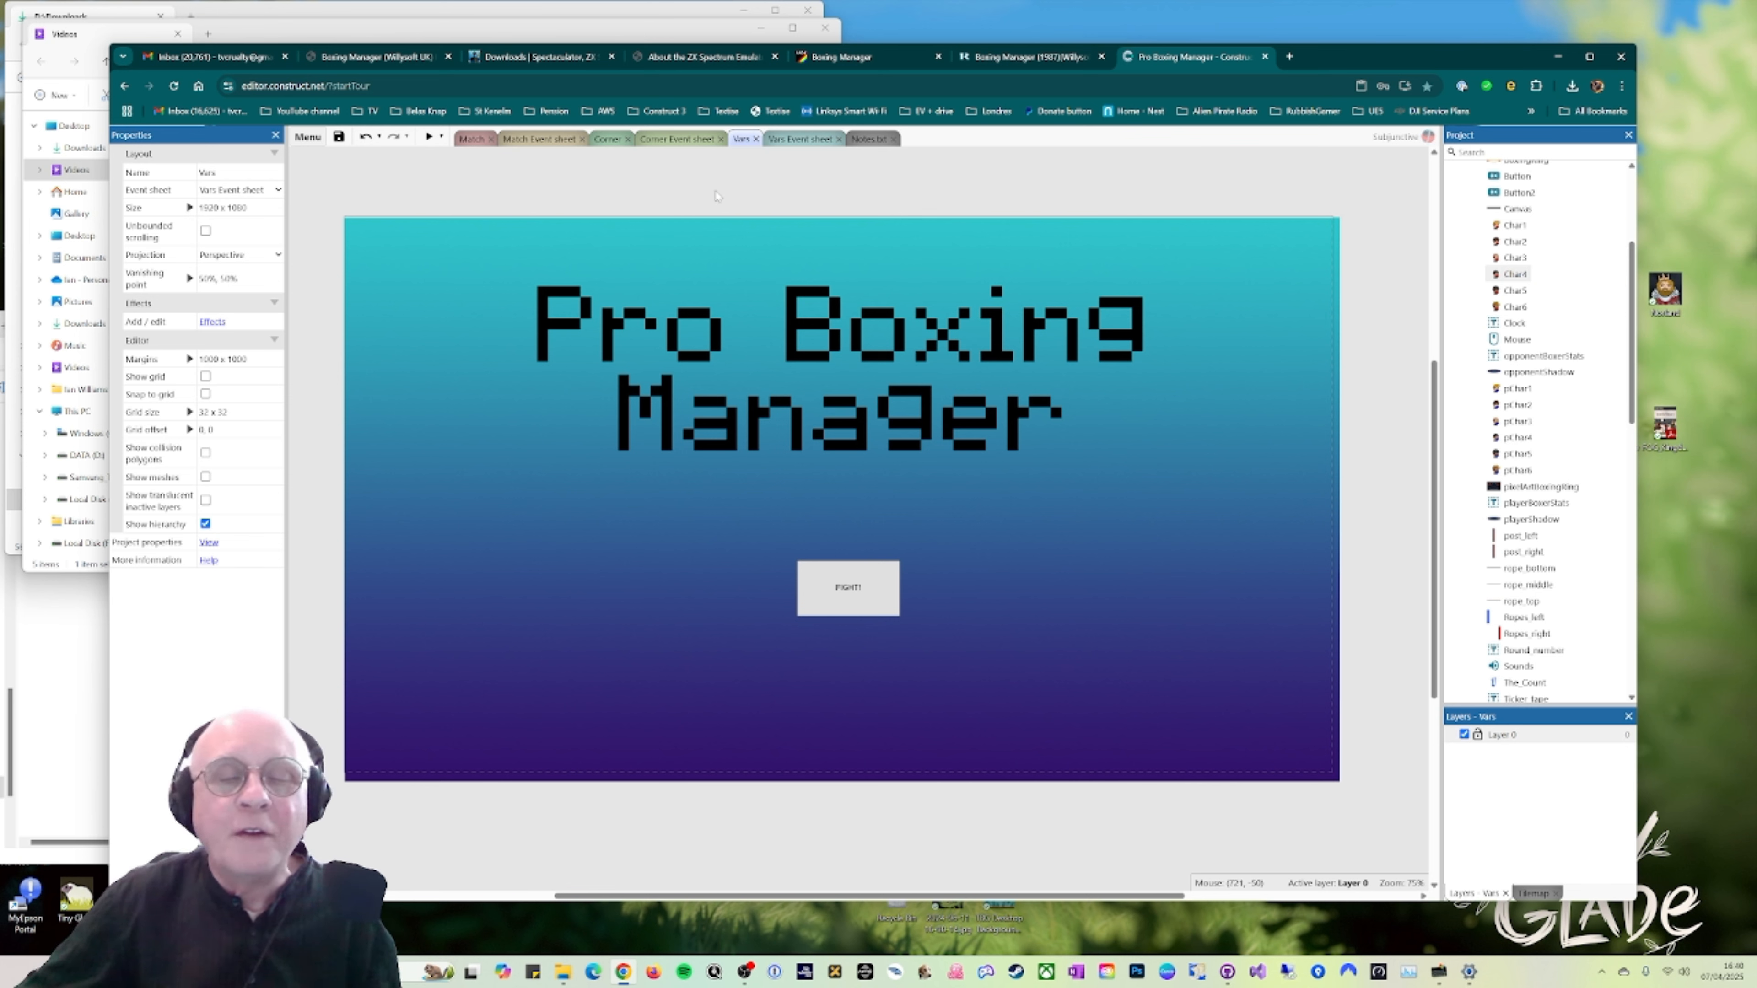
Step: Examine the Crash review of Boxing Manager on Every Game Going, including its training screenshot and the linked magazine pages
{"action": "left_click", "coordinate": [843, 58]}
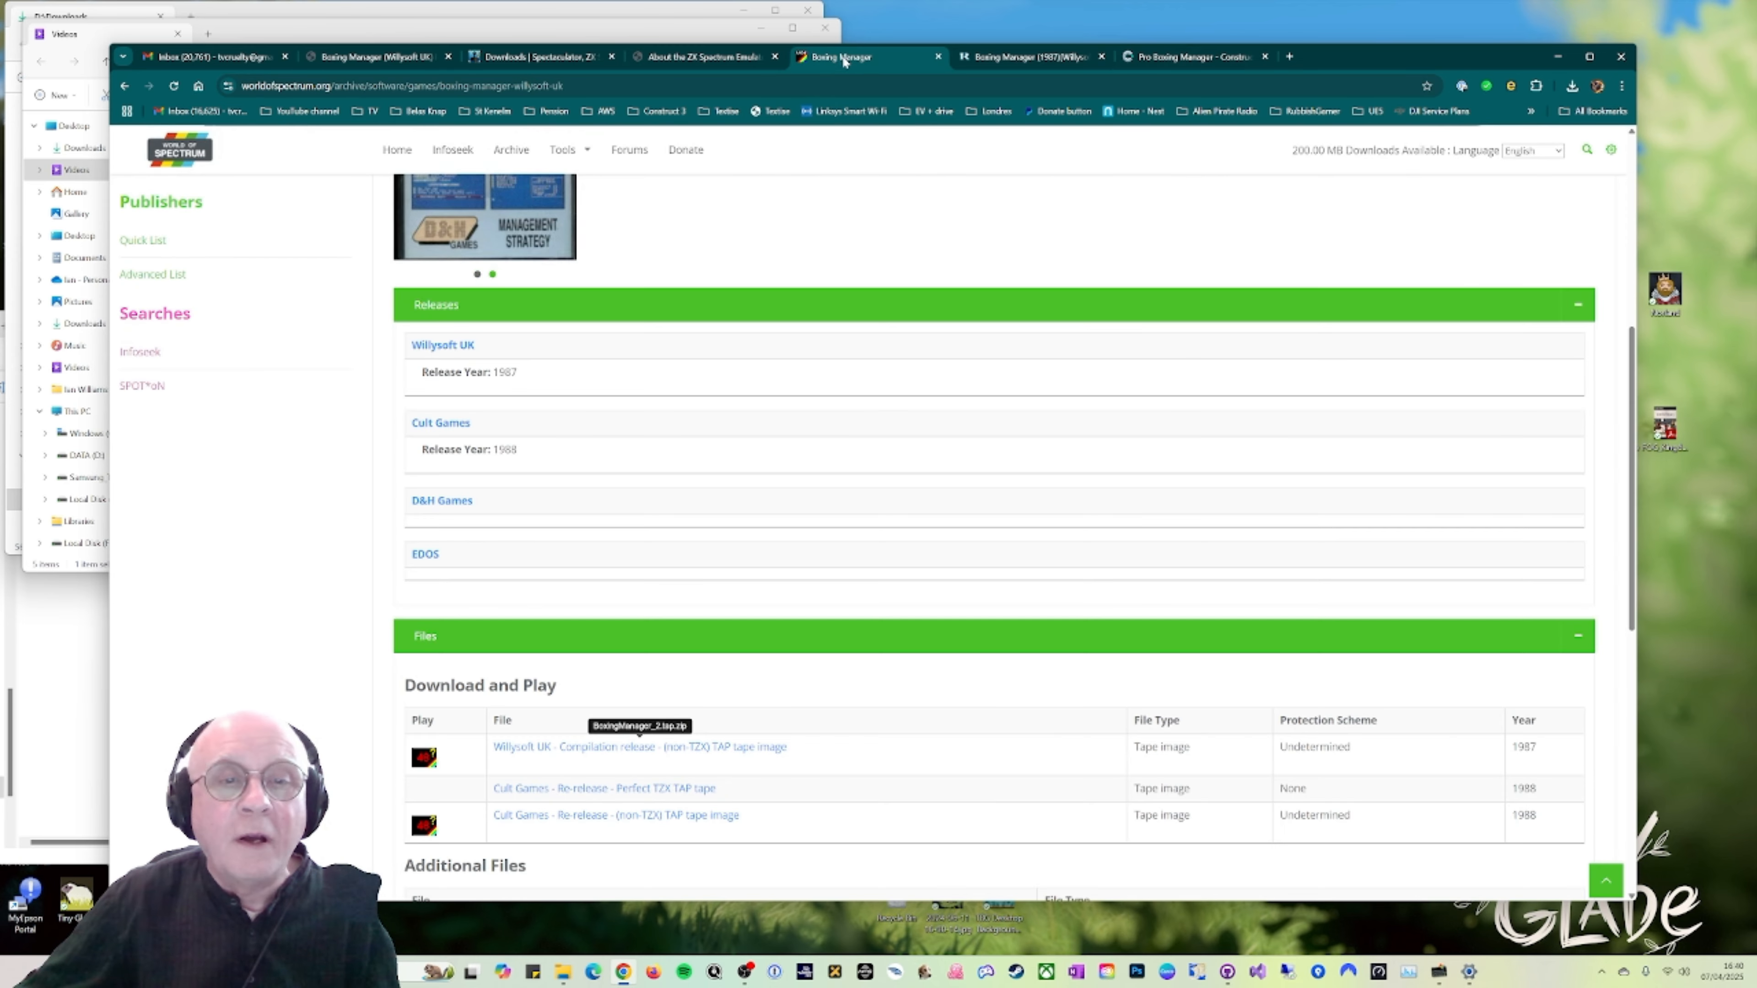
{"action": "left_click", "coordinate": [398, 56]}
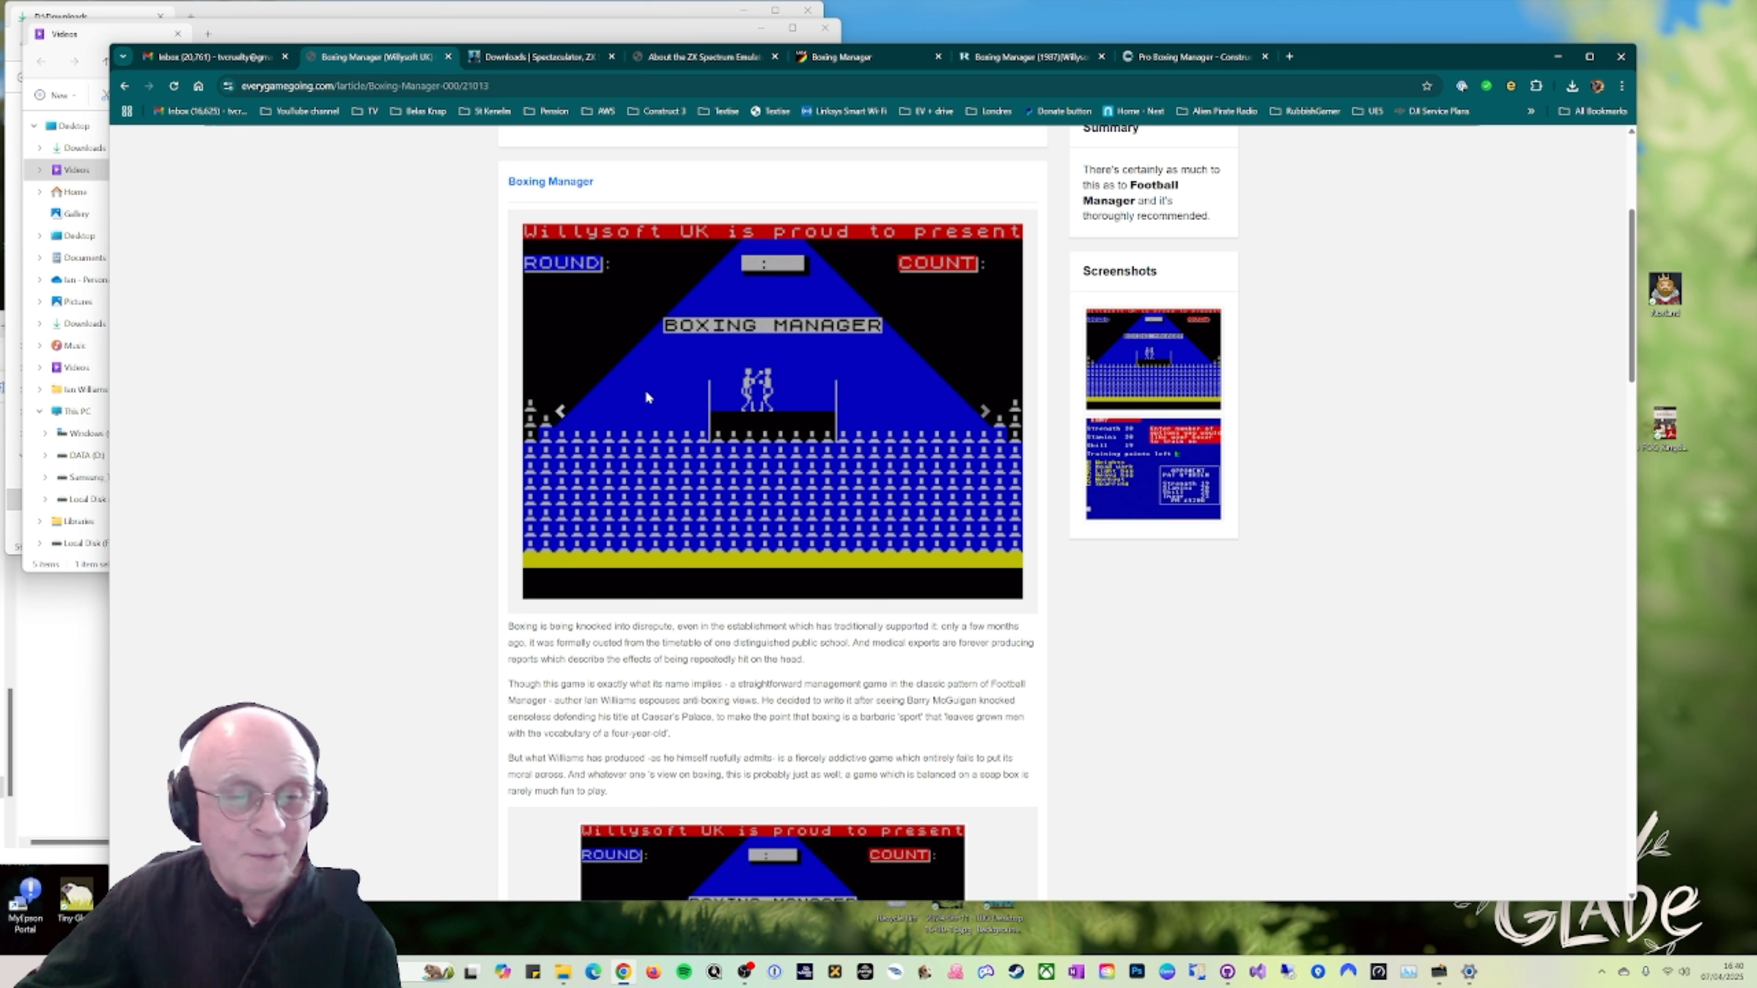
{"action": "left_click", "coordinate": [985, 413]}
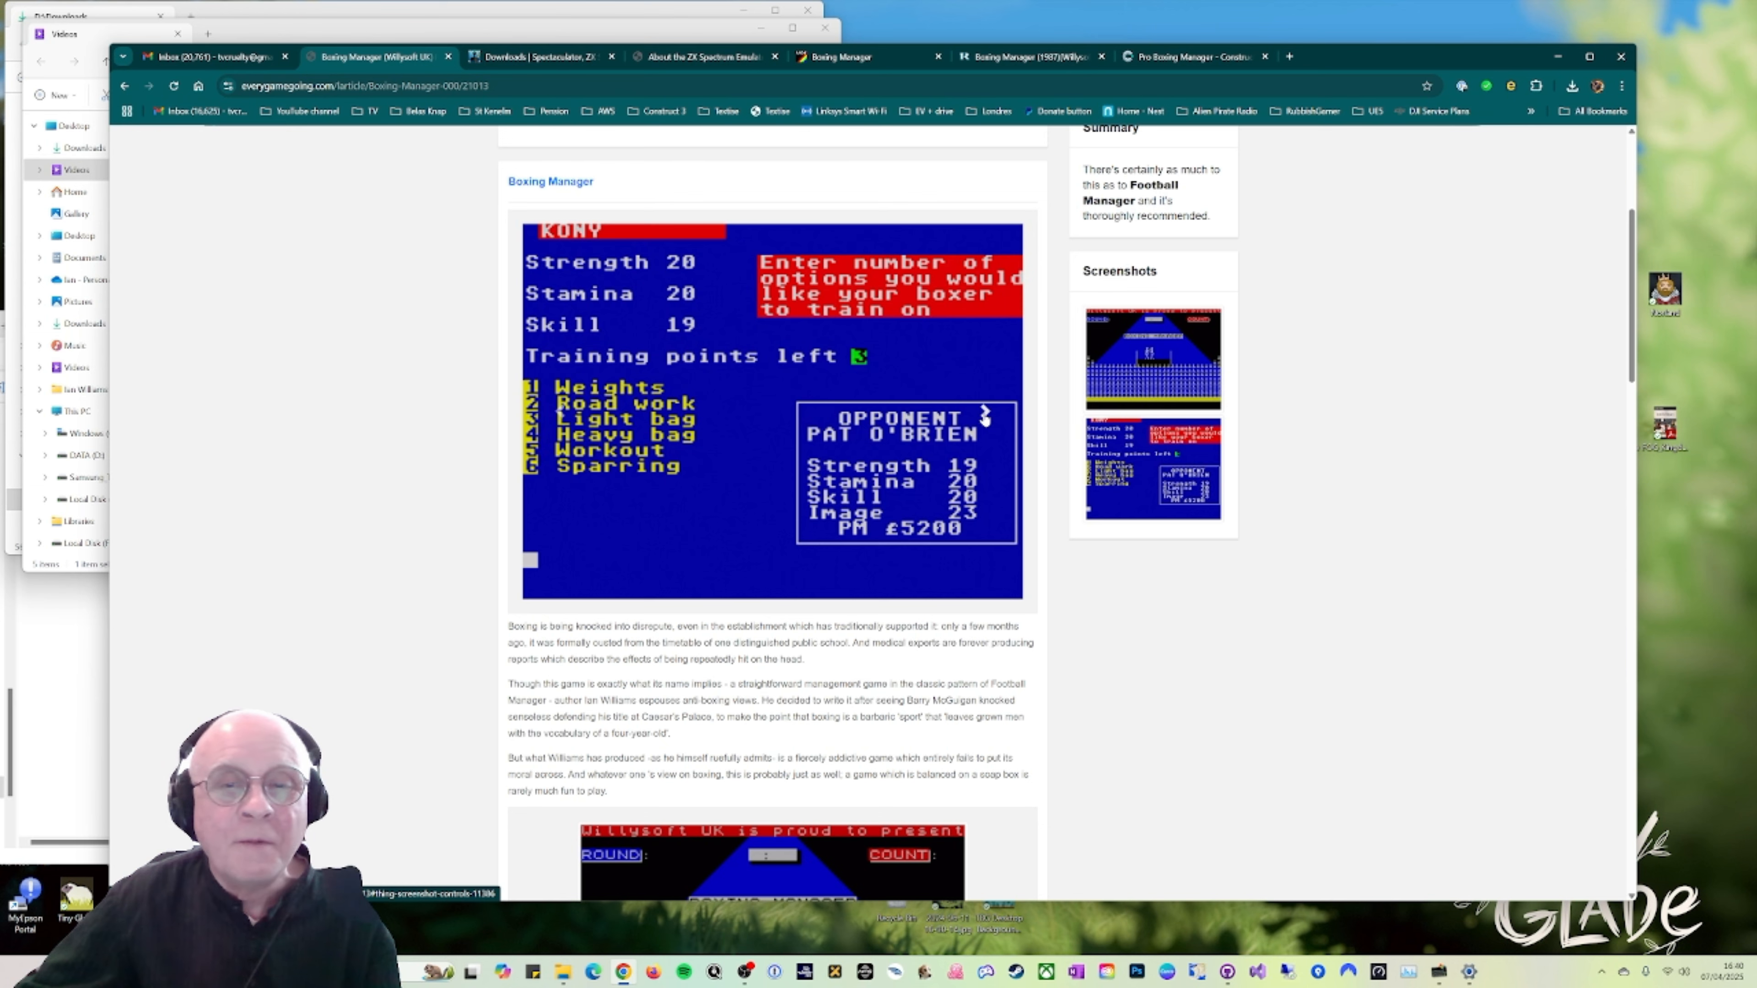
{"action": "scroll", "coordinate": [374, 454], "scroll_direction": "down", "scroll_amount": 10}
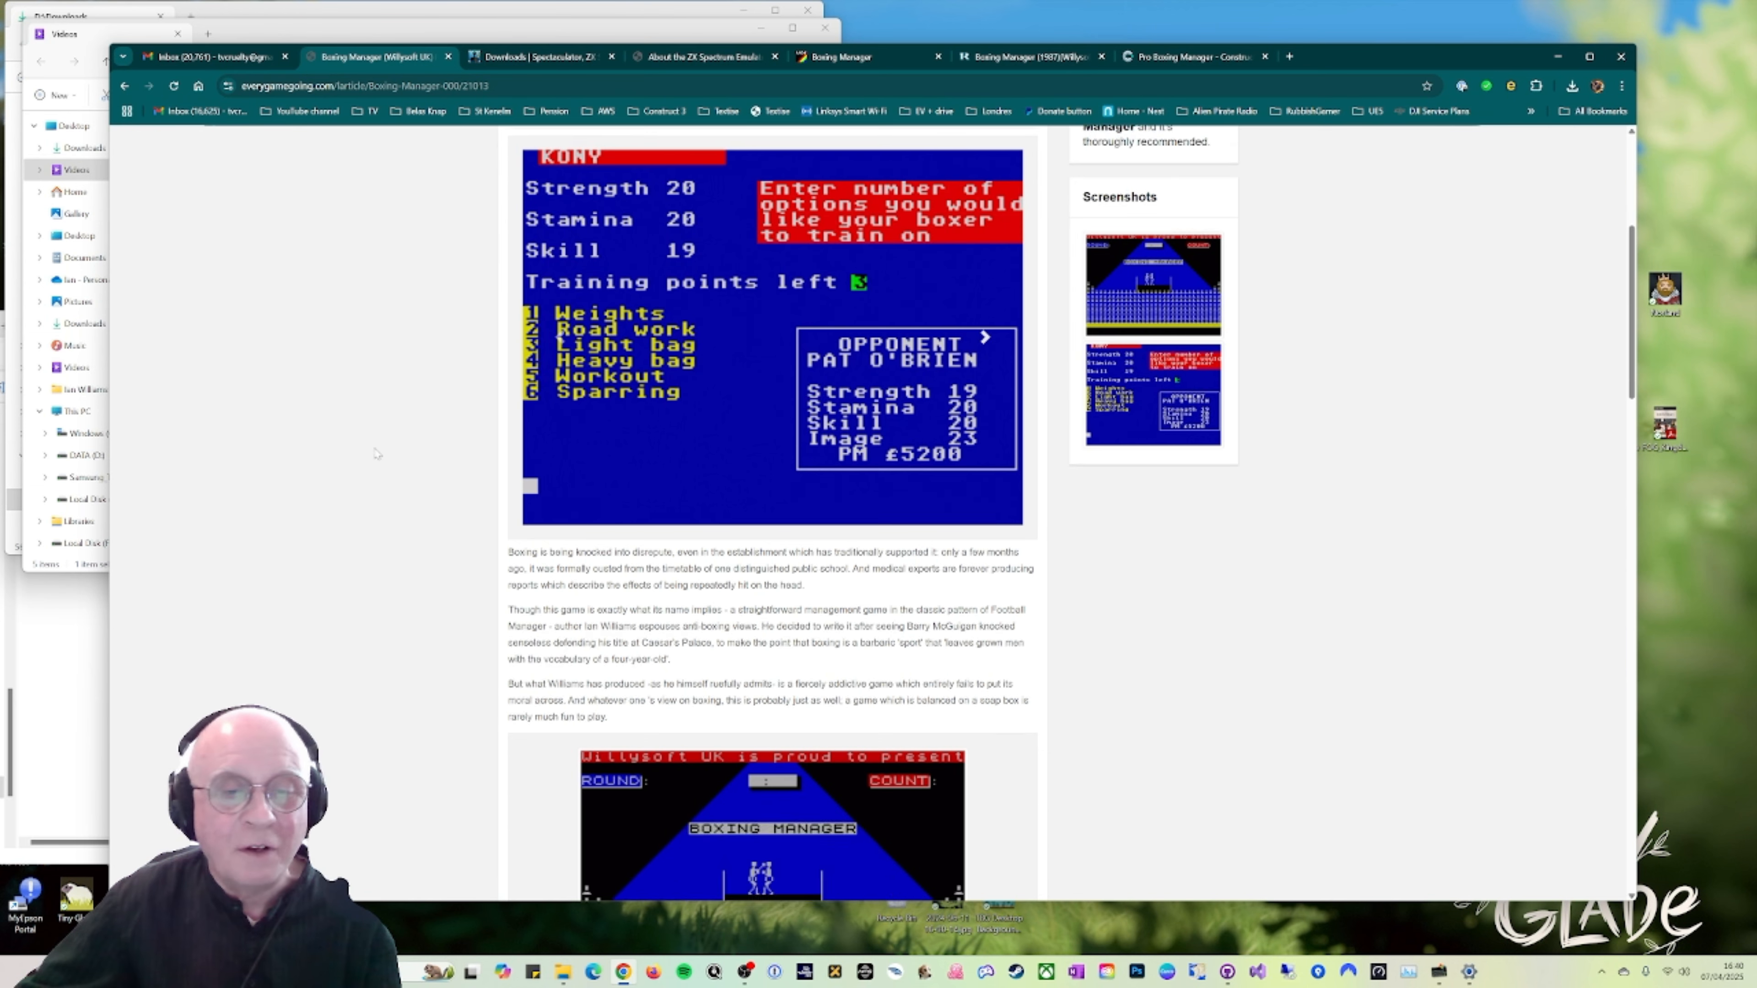
{"action": "scroll", "coordinate": [365, 454], "scroll_direction": "up", "scroll_amount": 10}
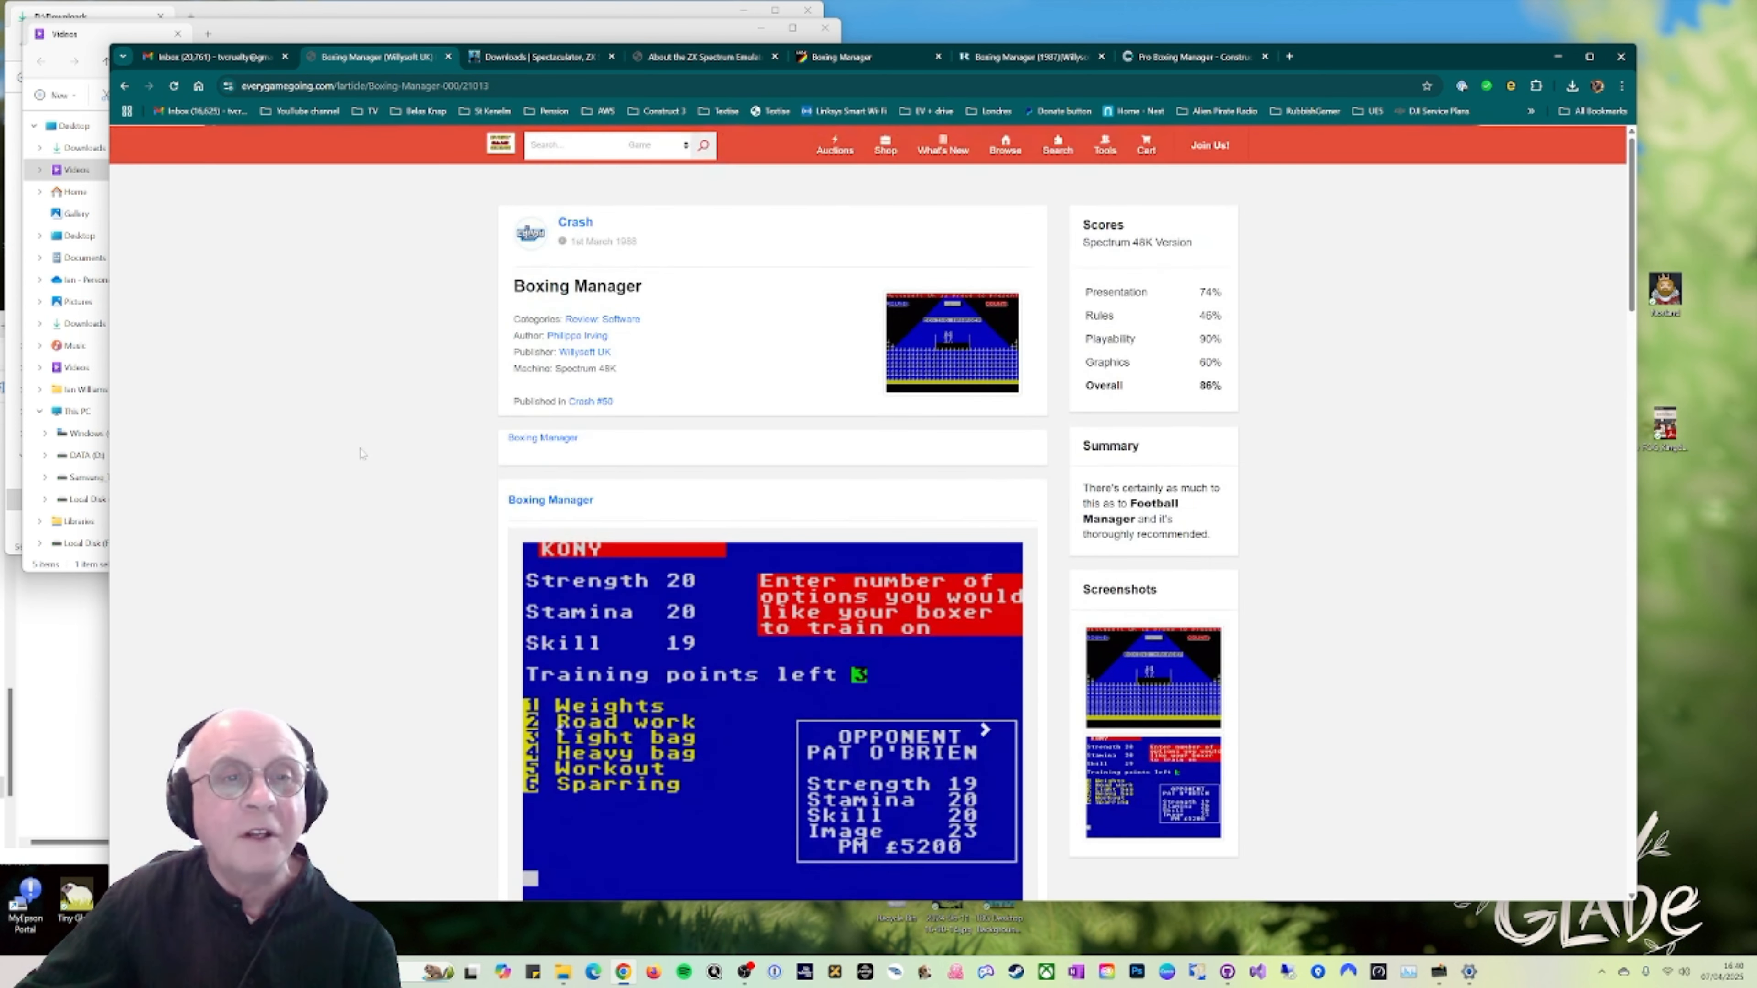
{"action": "scroll", "coordinate": [344, 393], "scroll_direction": "down", "scroll_amount": 10}
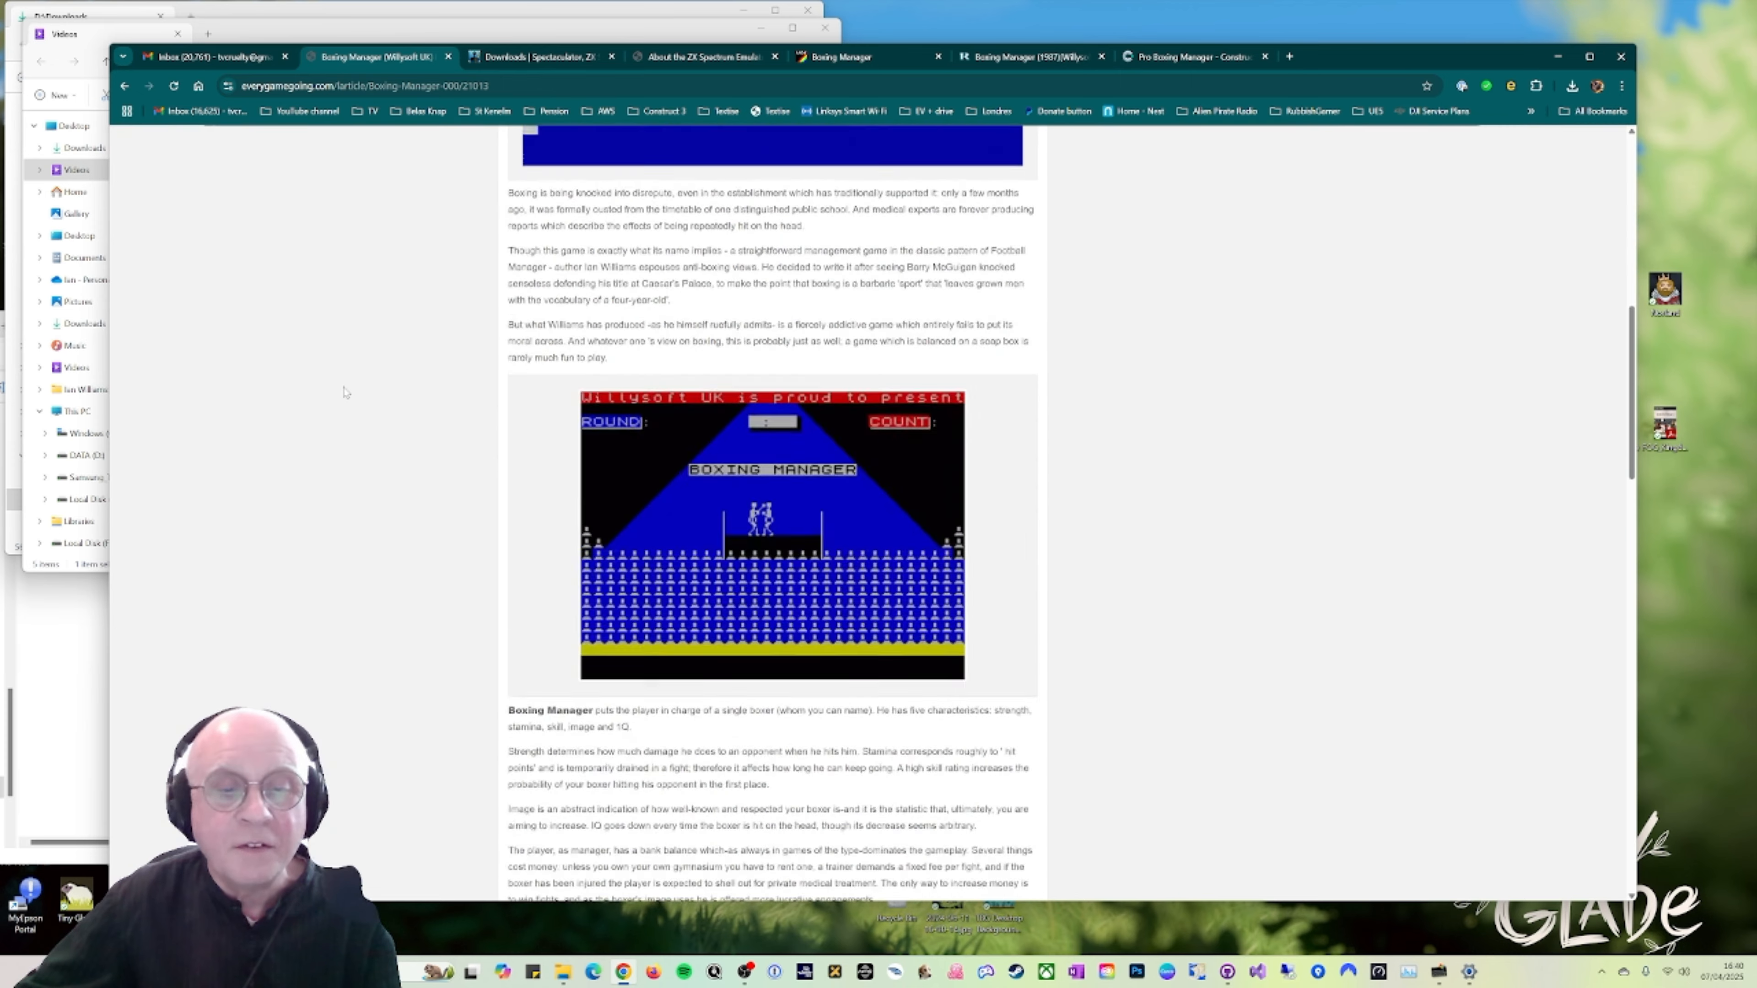
{"action": "scroll", "coordinate": [343, 393], "scroll_direction": "down", "scroll_amount": 10}
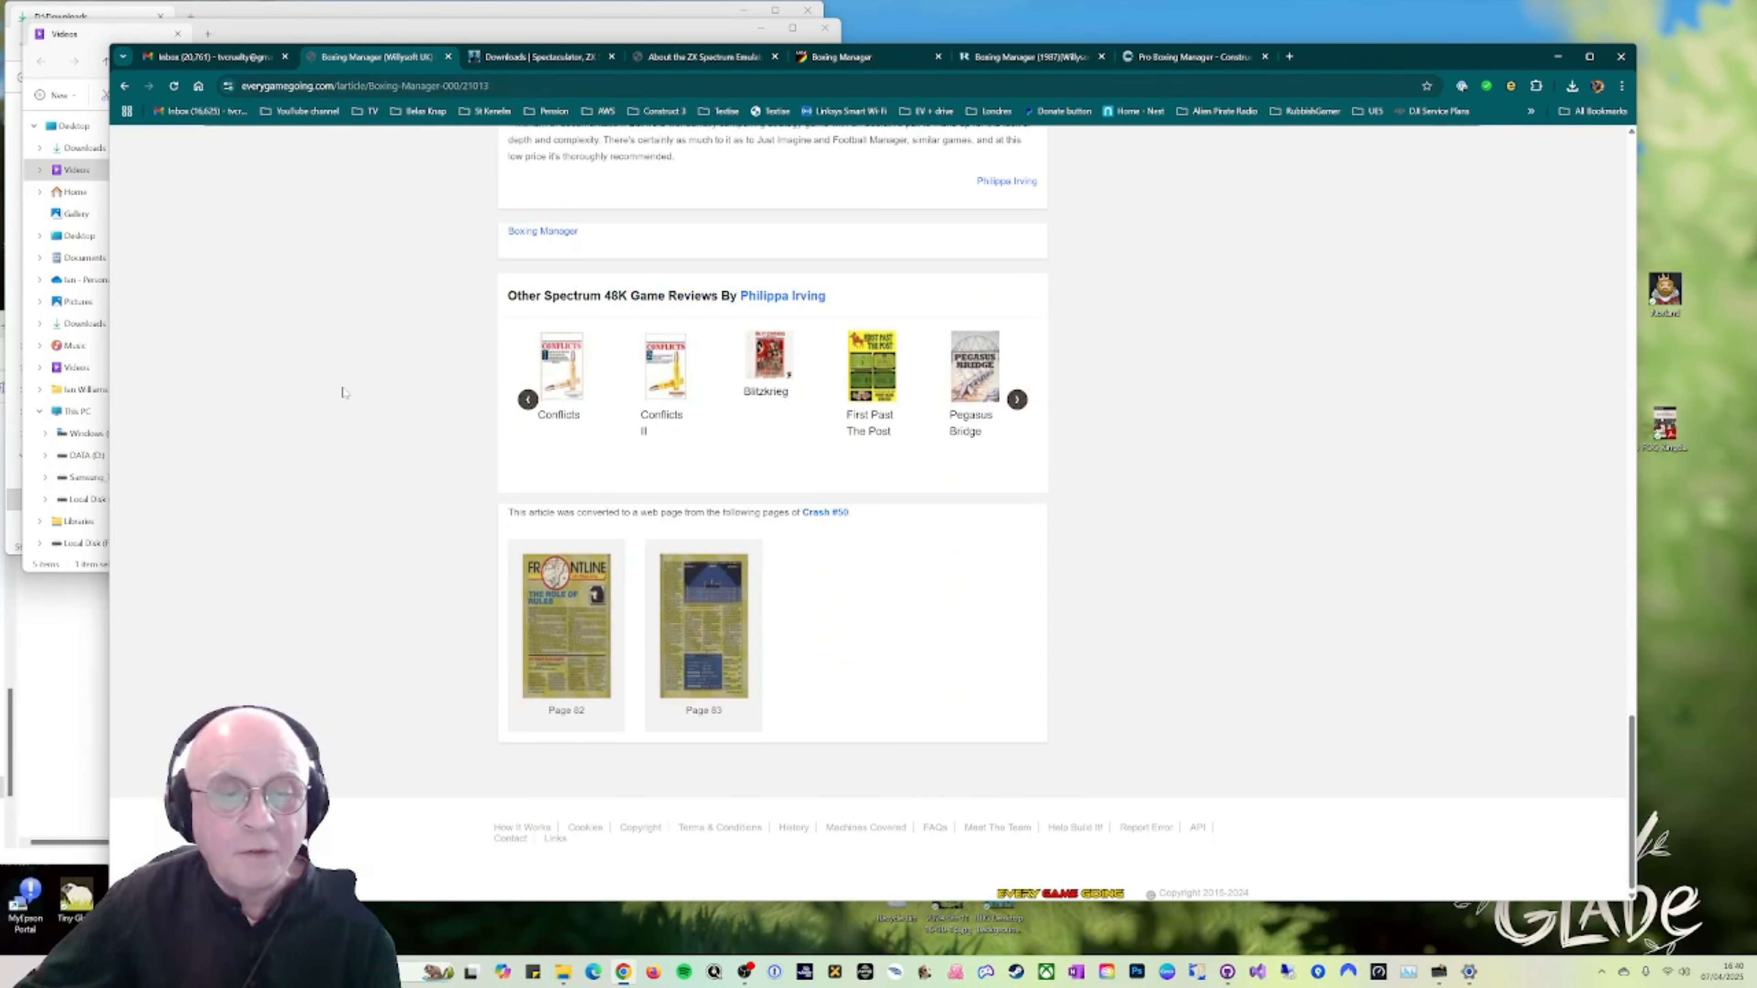
Step: View the scanned Crash magazine pages 82 and 83 one after the other, closing each scan
{"action": "left_click", "coordinate": [573, 624]}
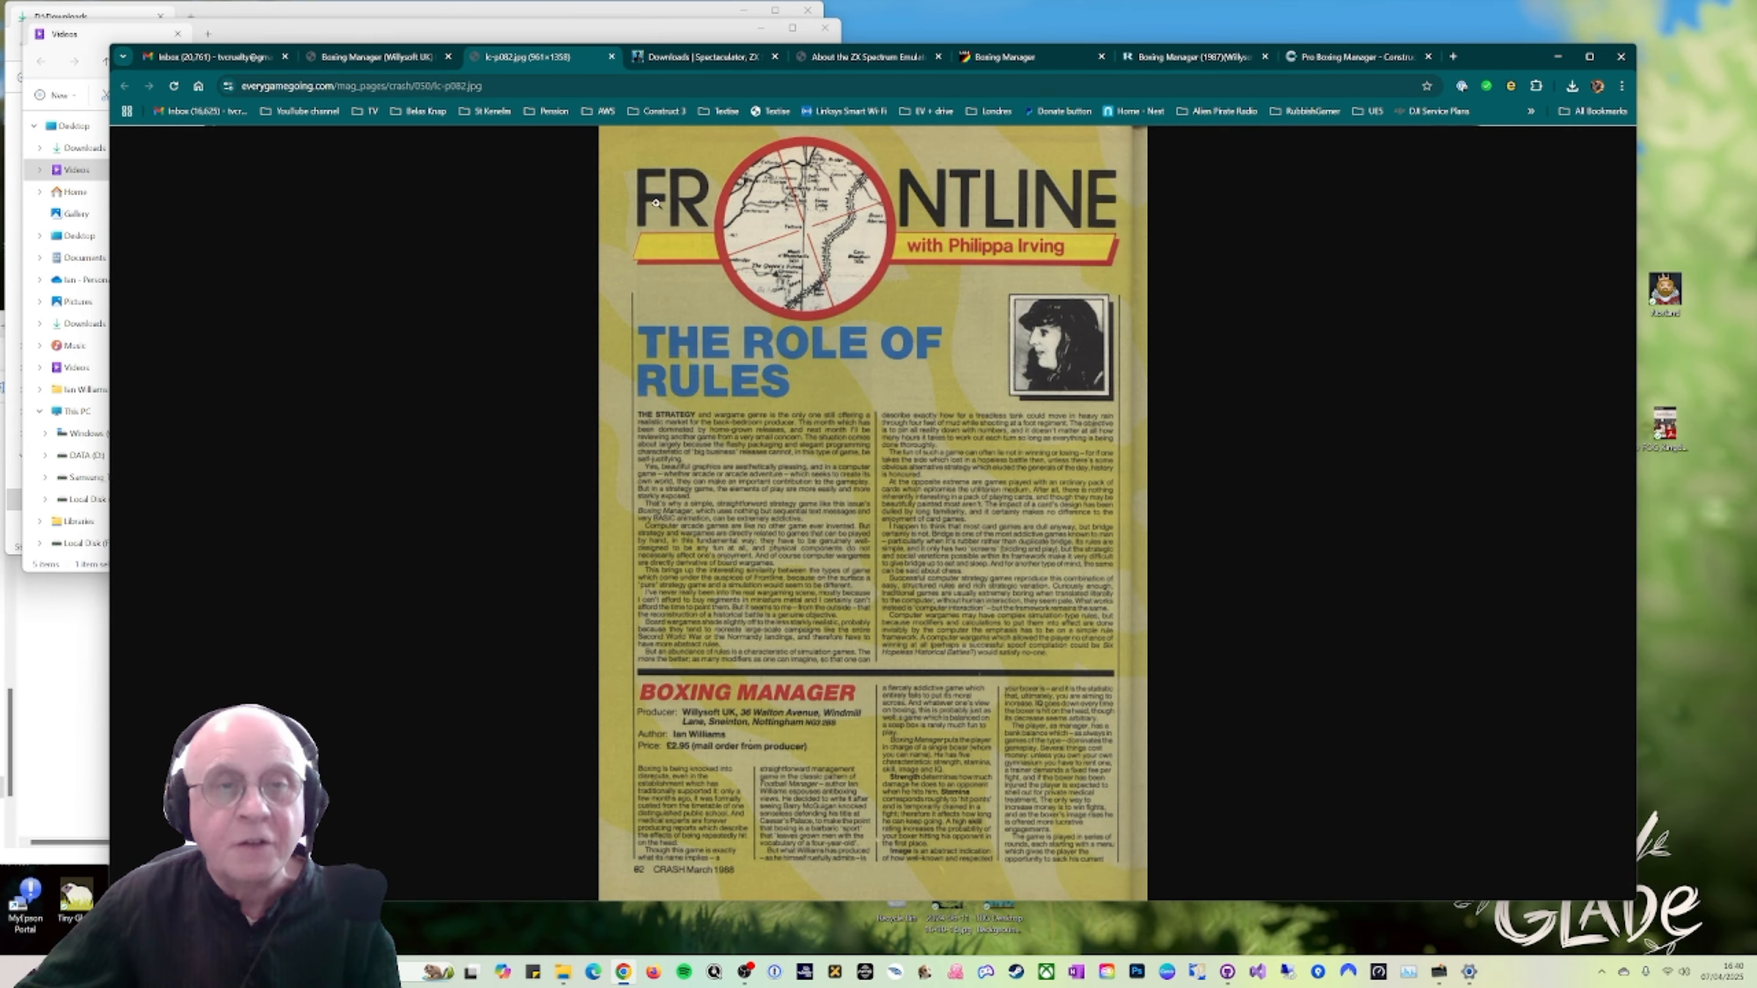
{"action": "left_click", "coordinate": [611, 56]}
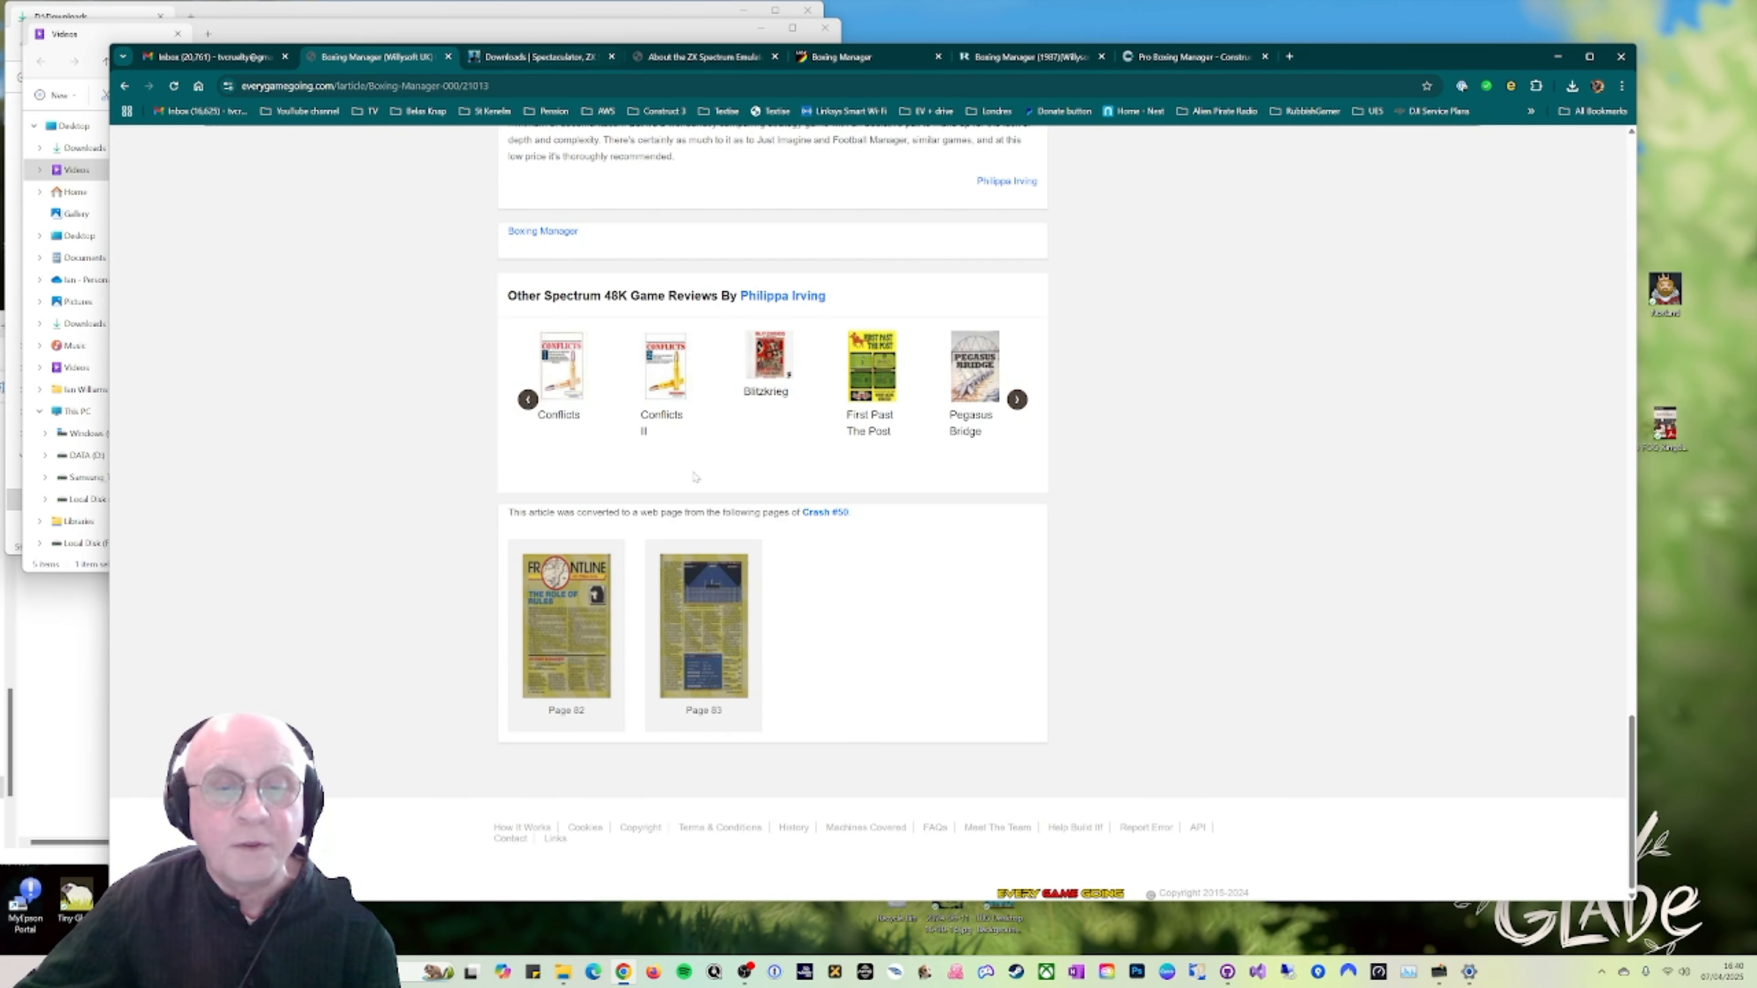
{"action": "left_click", "coordinate": [716, 625]}
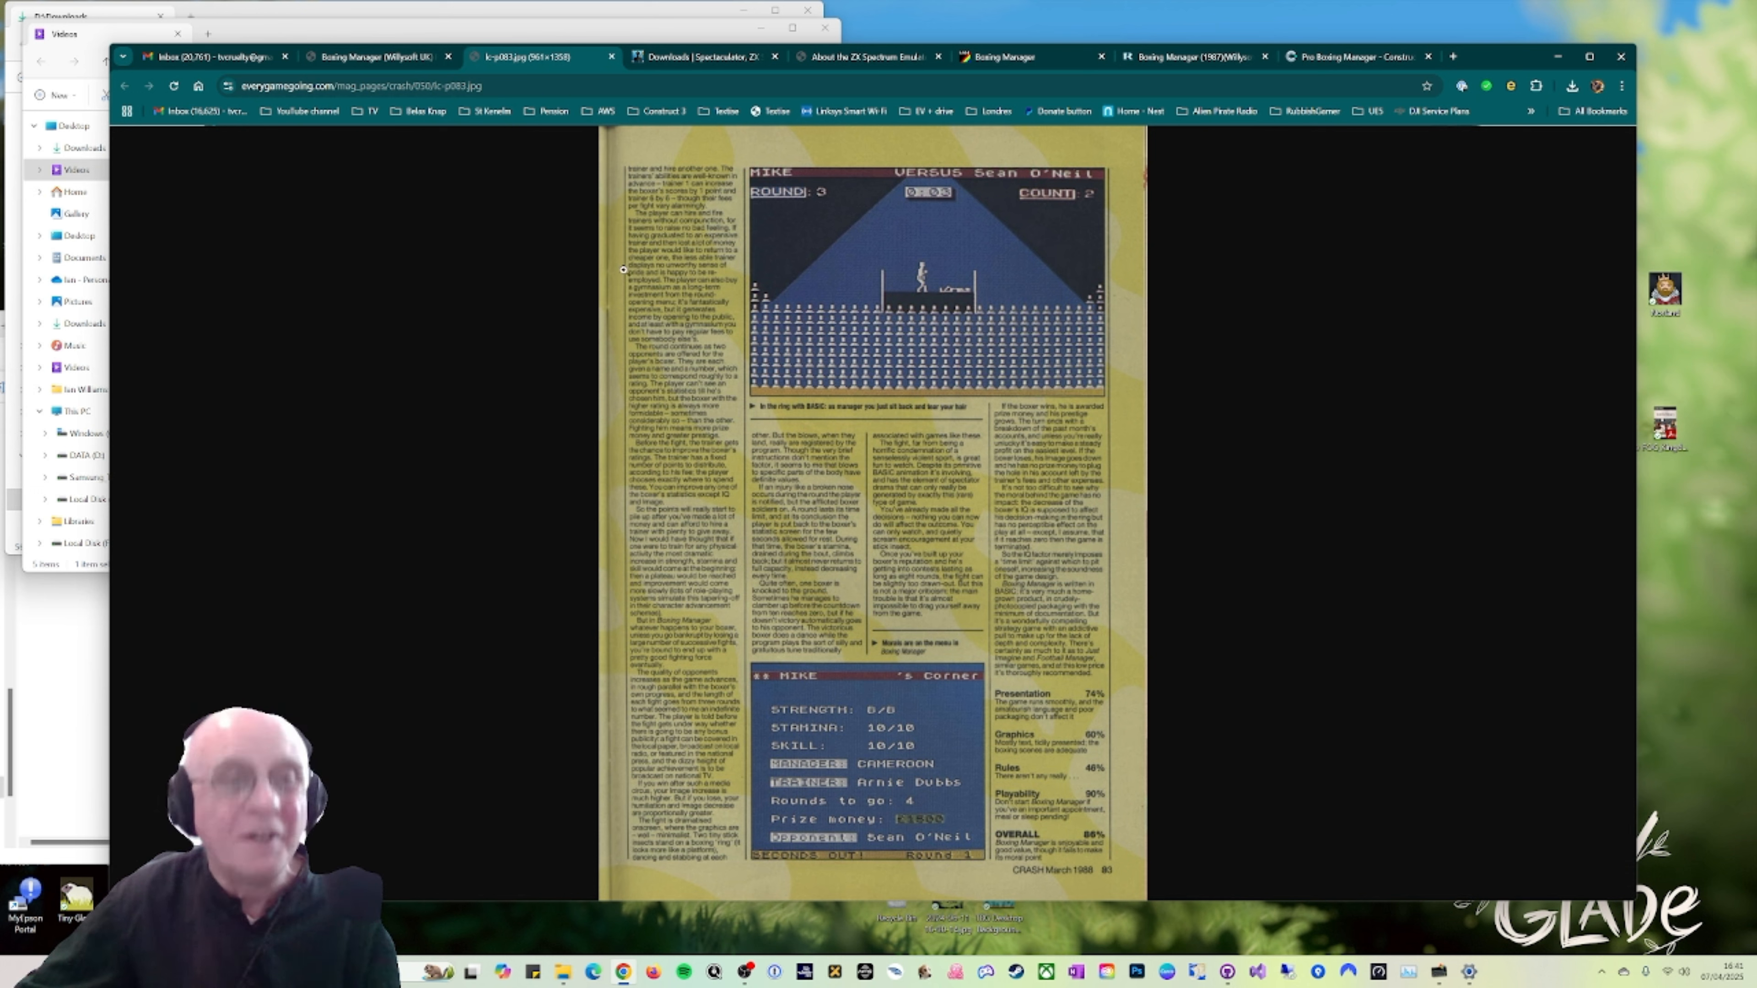
{"action": "left_click", "coordinate": [611, 57]}
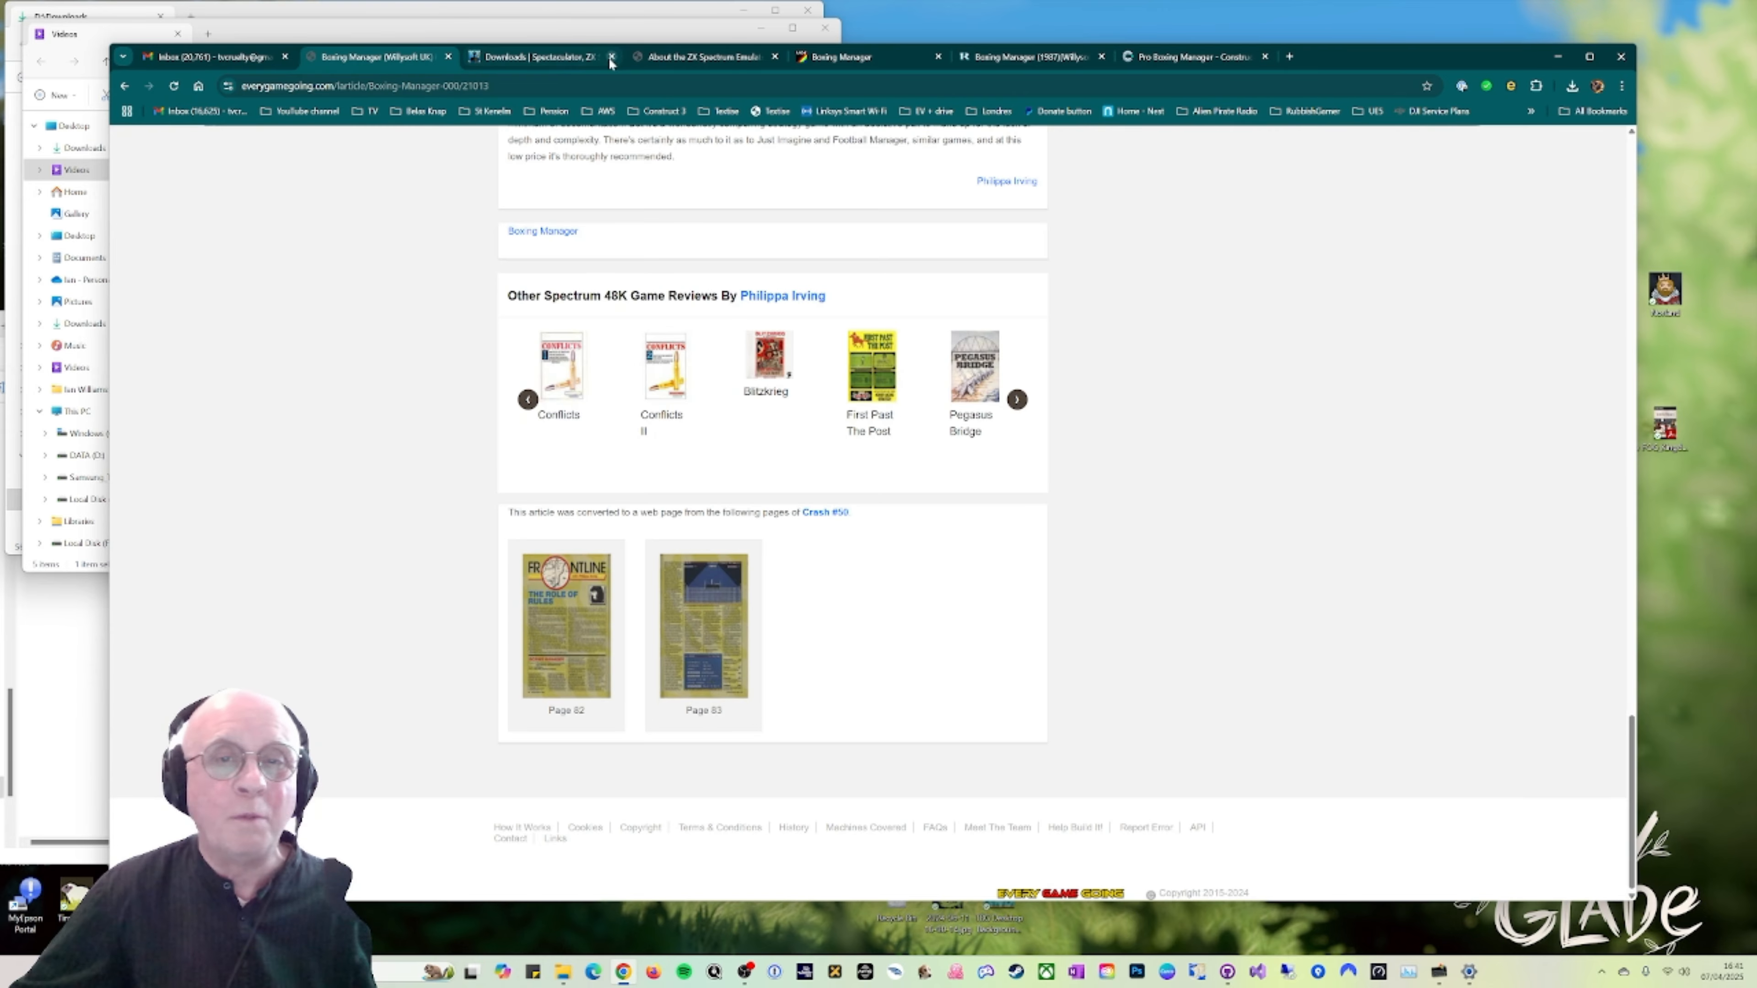
Step: Look back over the Boxing Manager review's text and its fight and training screenshots
{"action": "scroll", "coordinate": [830, 637], "scroll_direction": "up", "scroll_amount": 15}
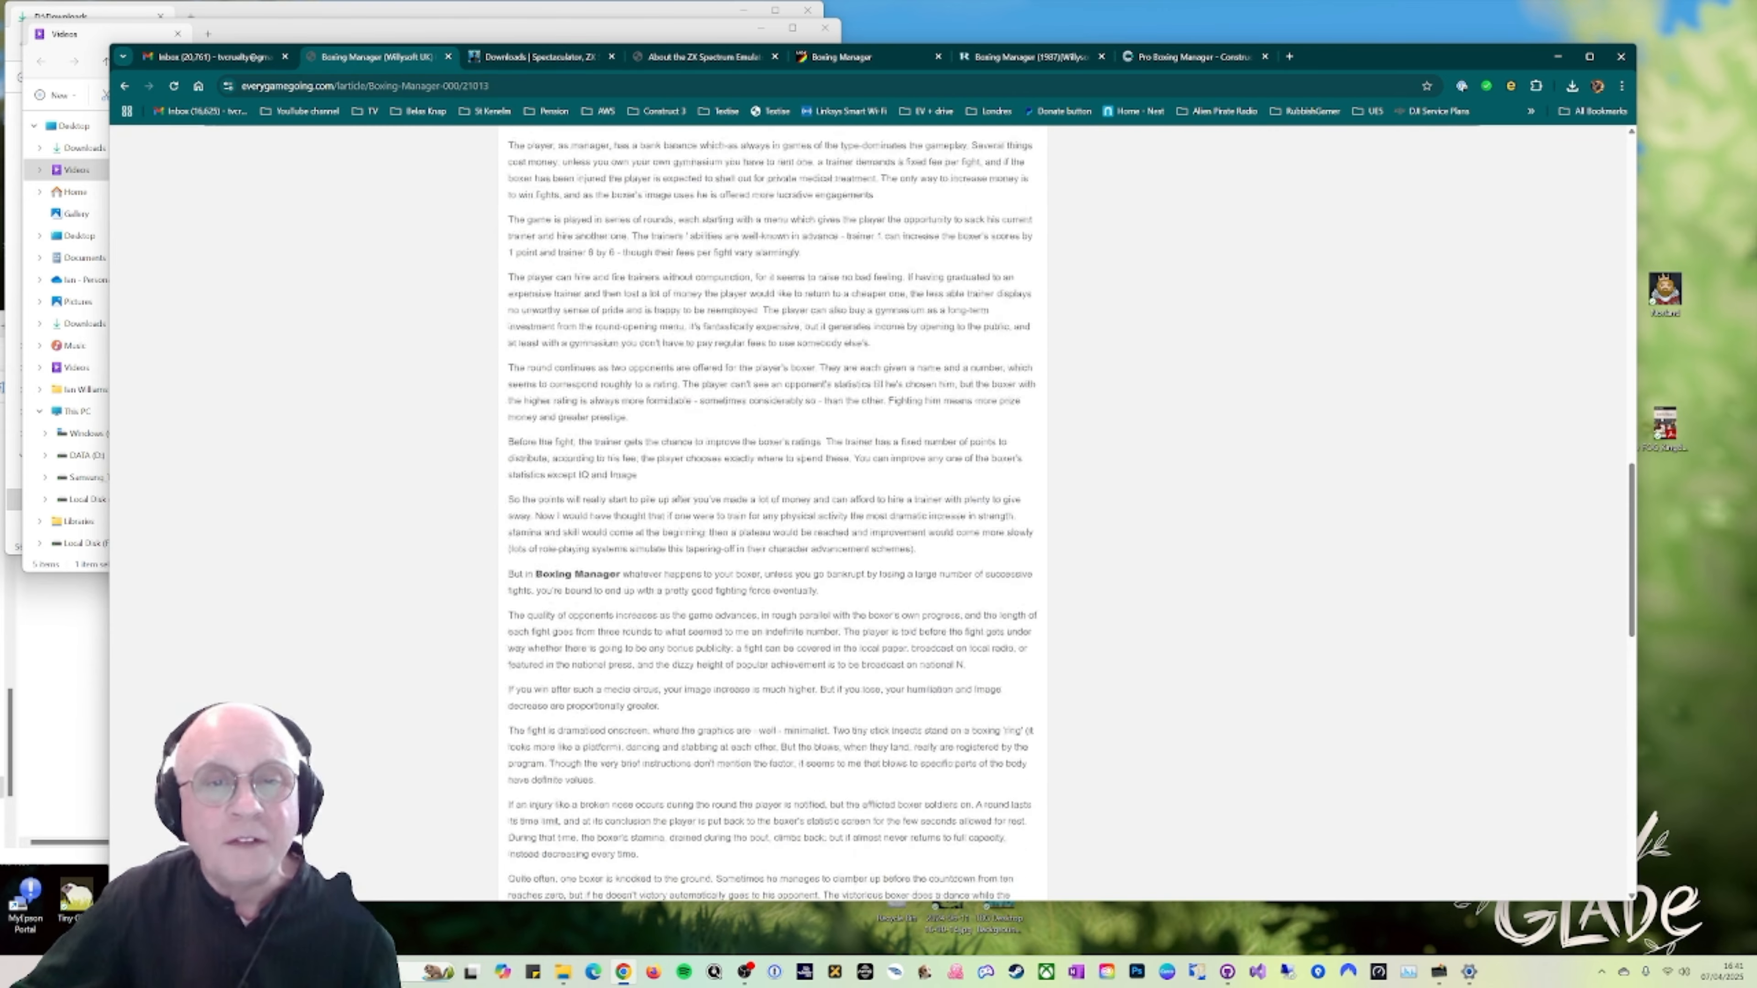
{"action": "scroll", "coordinate": [830, 639], "scroll_direction": "up", "scroll_amount": 6}
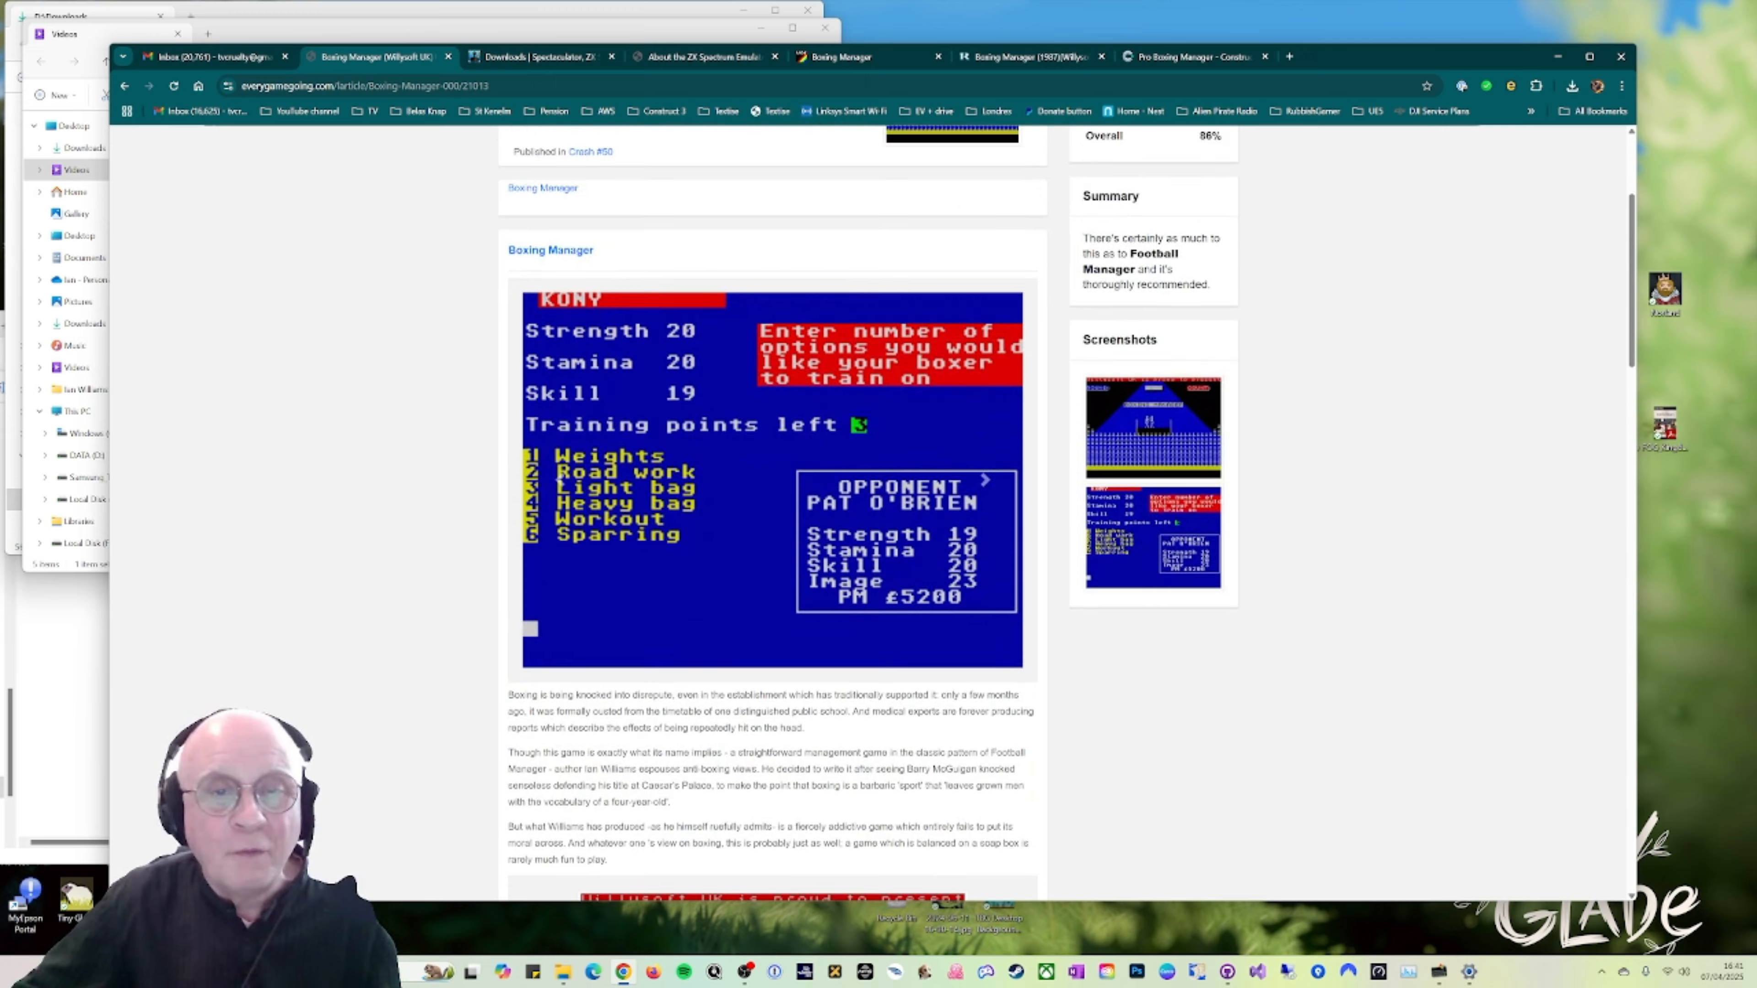
{"action": "scroll", "coordinate": [830, 640], "scroll_direction": "down", "scroll_amount": 4}
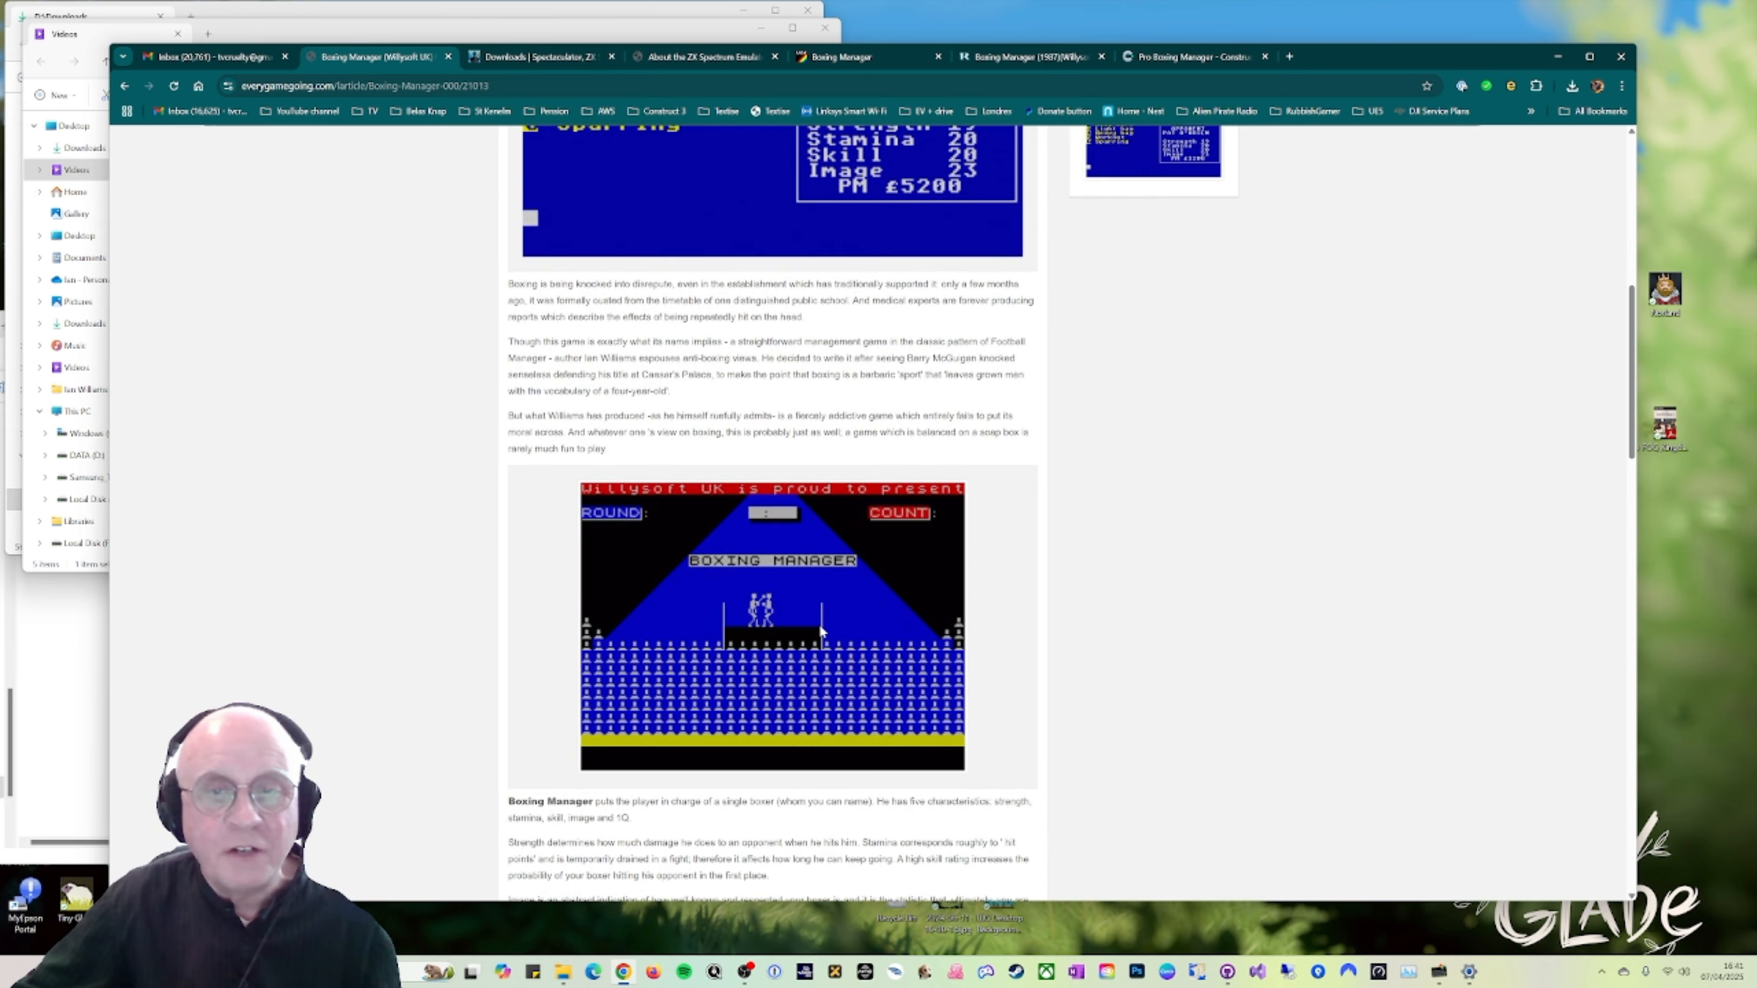
{"action": "scroll", "coordinate": [823, 631], "scroll_direction": "up", "scroll_amount": 5}
{"action": "scroll", "coordinate": [821, 628], "scroll_direction": "up", "scroll_amount": 2}
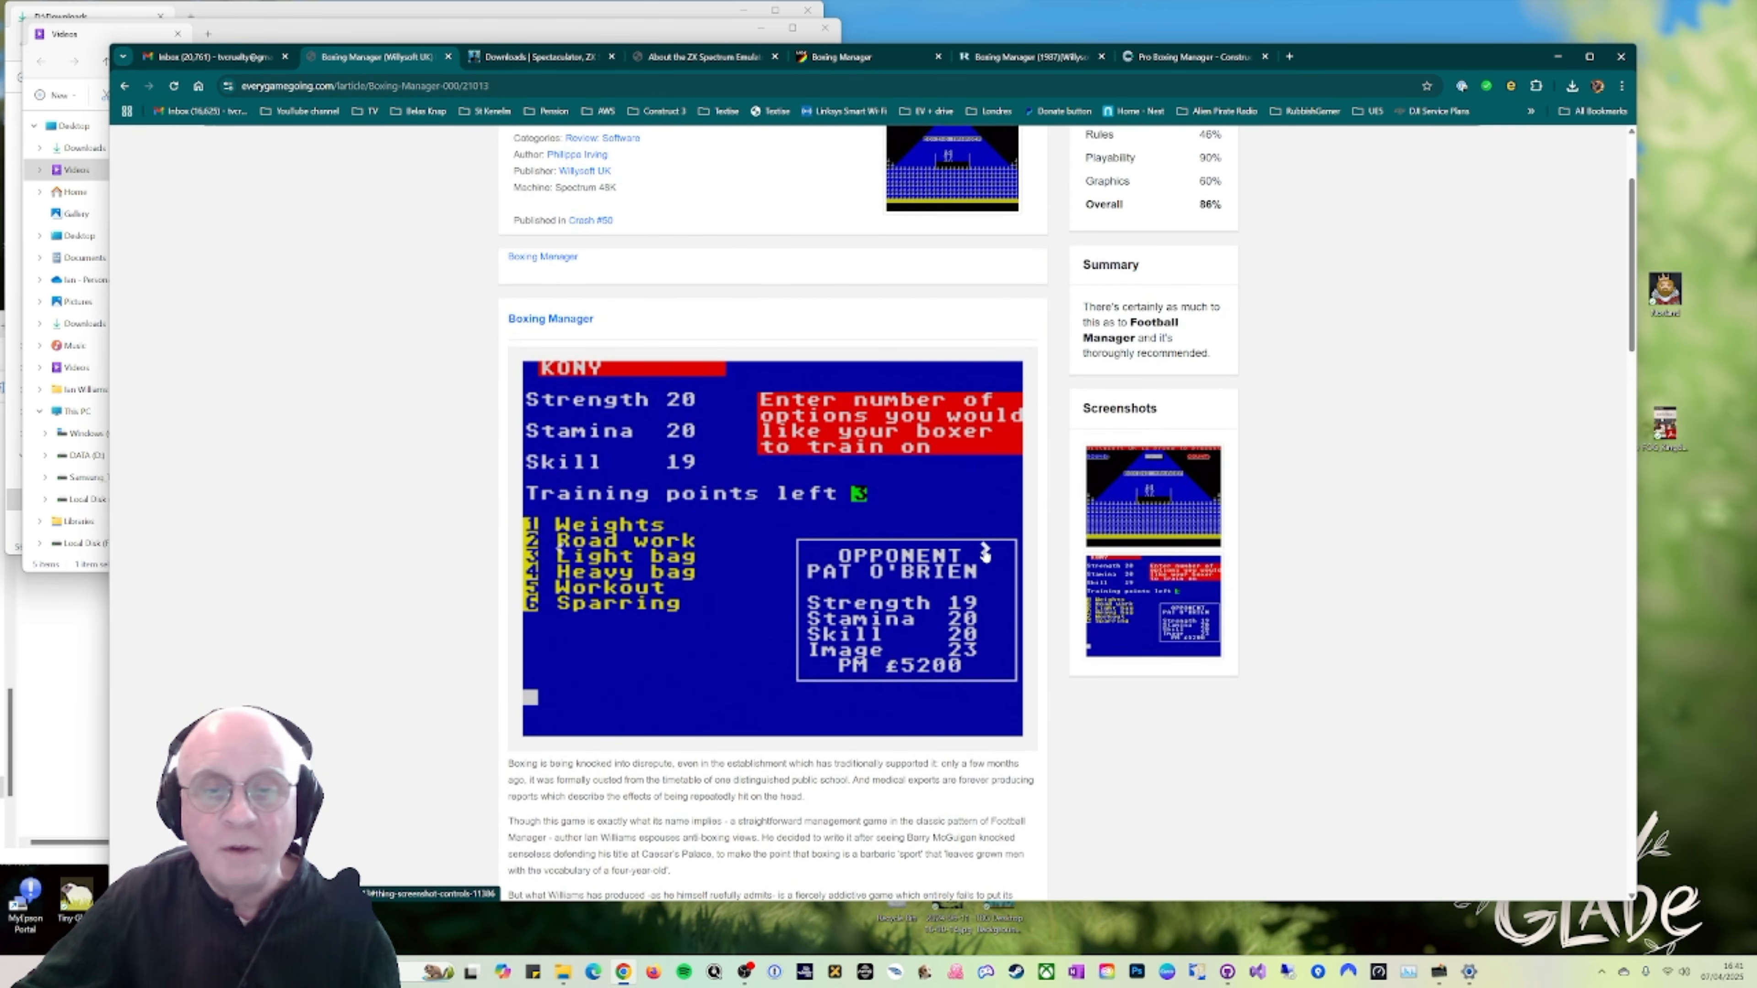
{"action": "scroll", "coordinate": [913, 554], "scroll_direction": "down", "scroll_amount": 3}
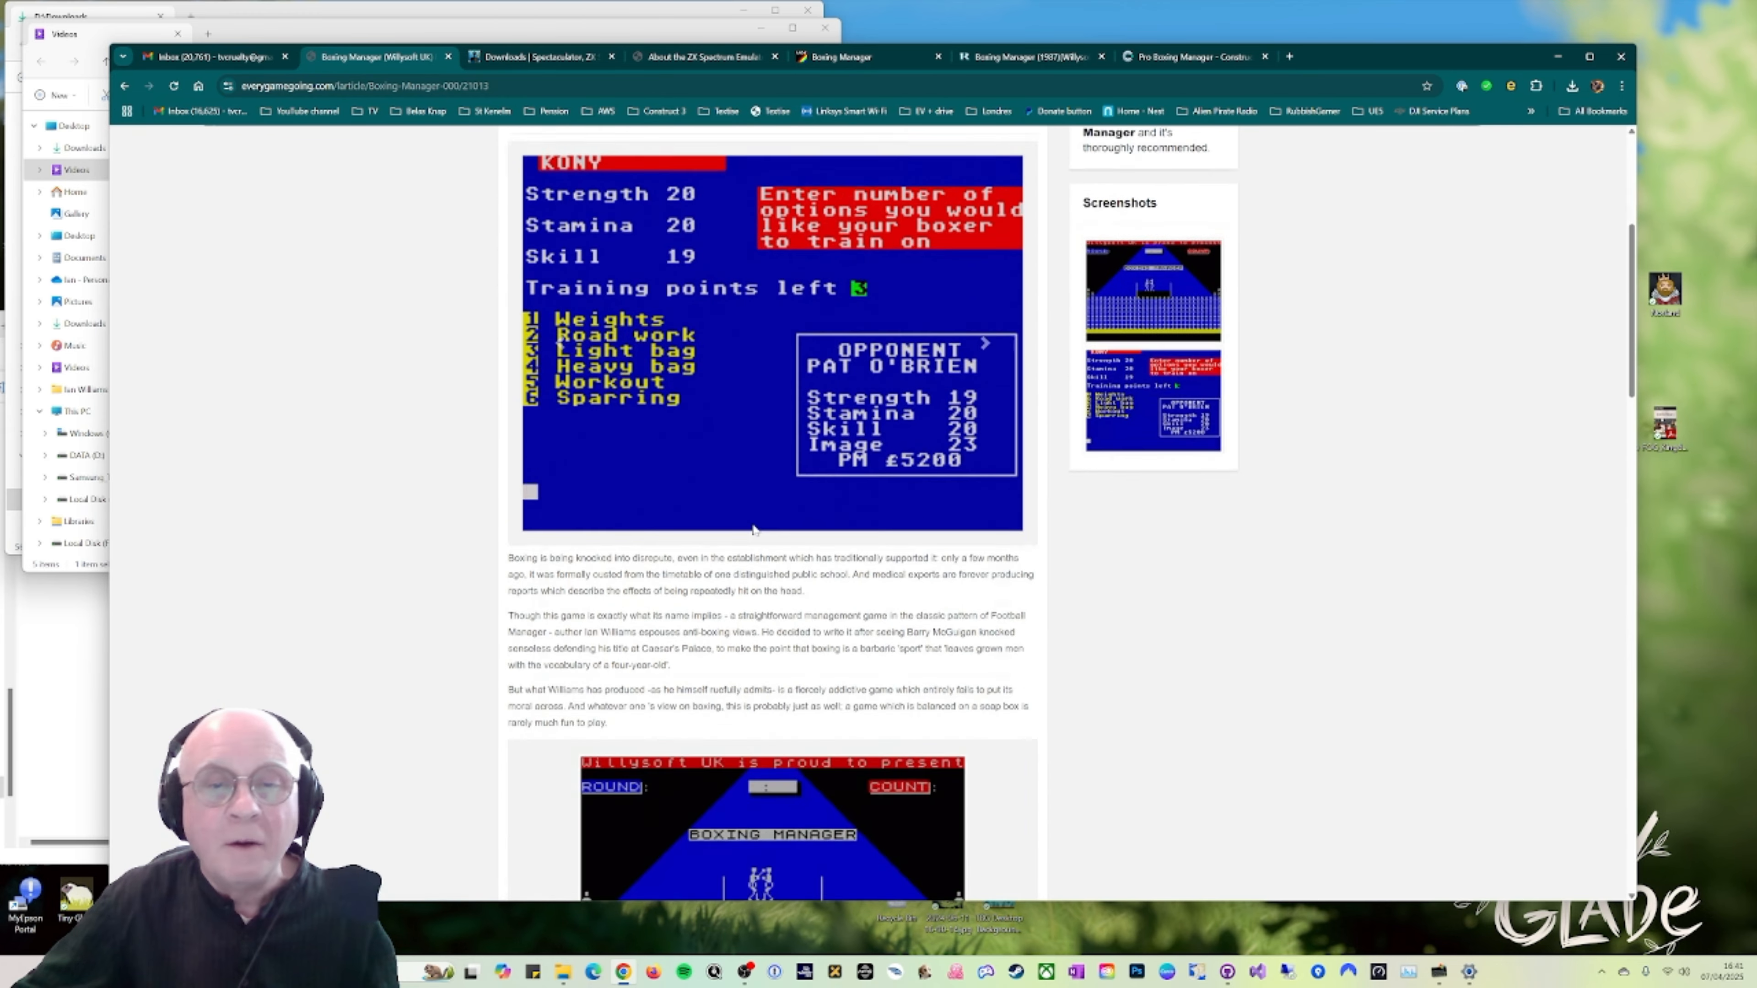
{"action": "left_click", "coordinate": [985, 344]}
{"action": "left_click", "coordinate": [985, 344]}
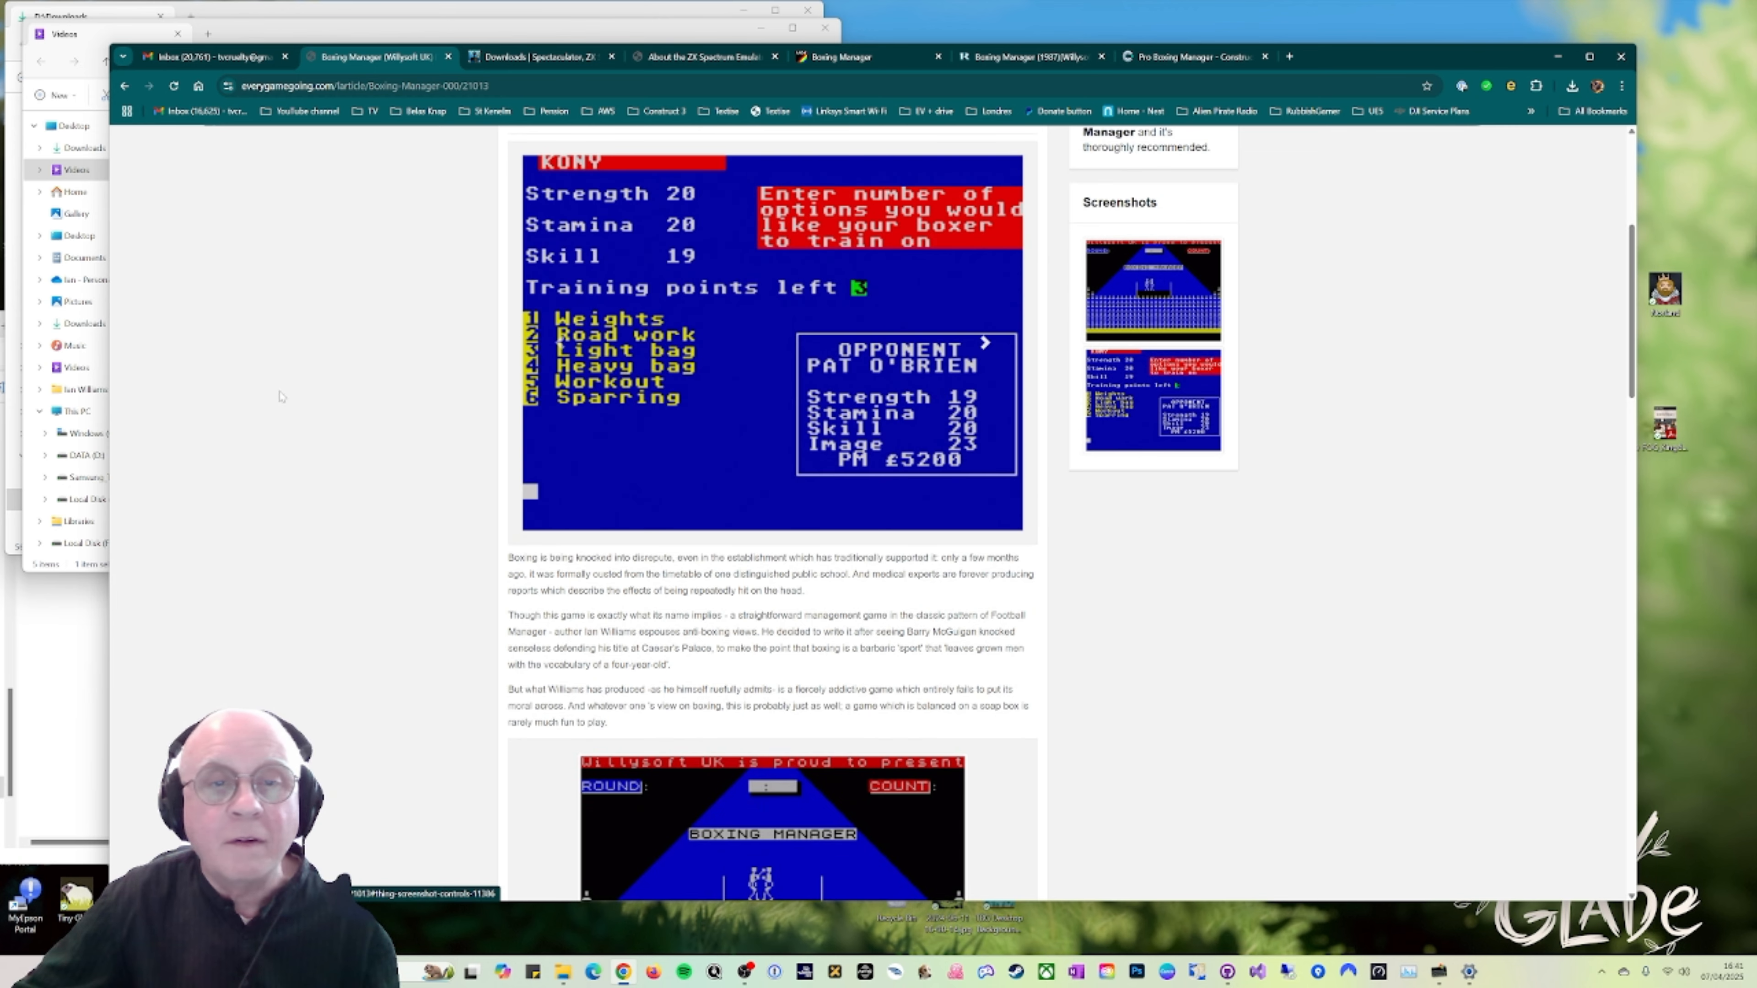
{"action": "scroll", "coordinate": [277, 474], "scroll_direction": "down", "scroll_amount": 5}
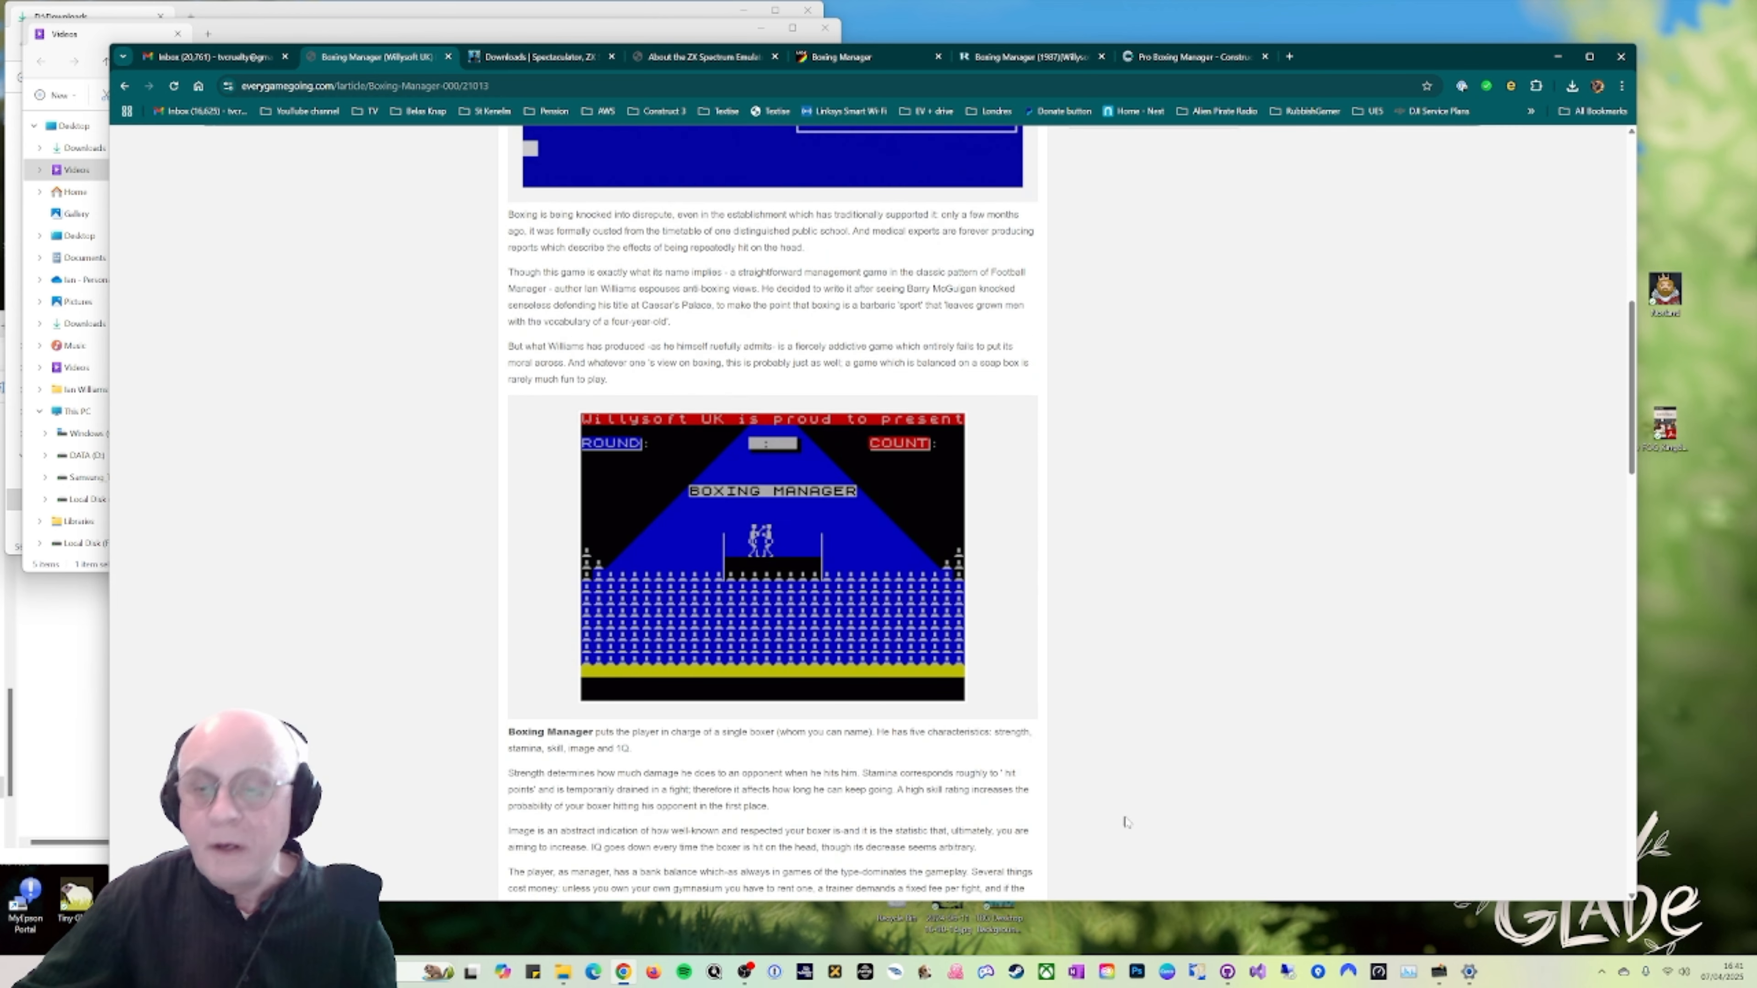
Step: Switch to the Spectaculator emulator, move its window over the browser, and continue Boxing Manager to the promoter's match offer
{"action": "left_click", "coordinate": [1439, 973]}
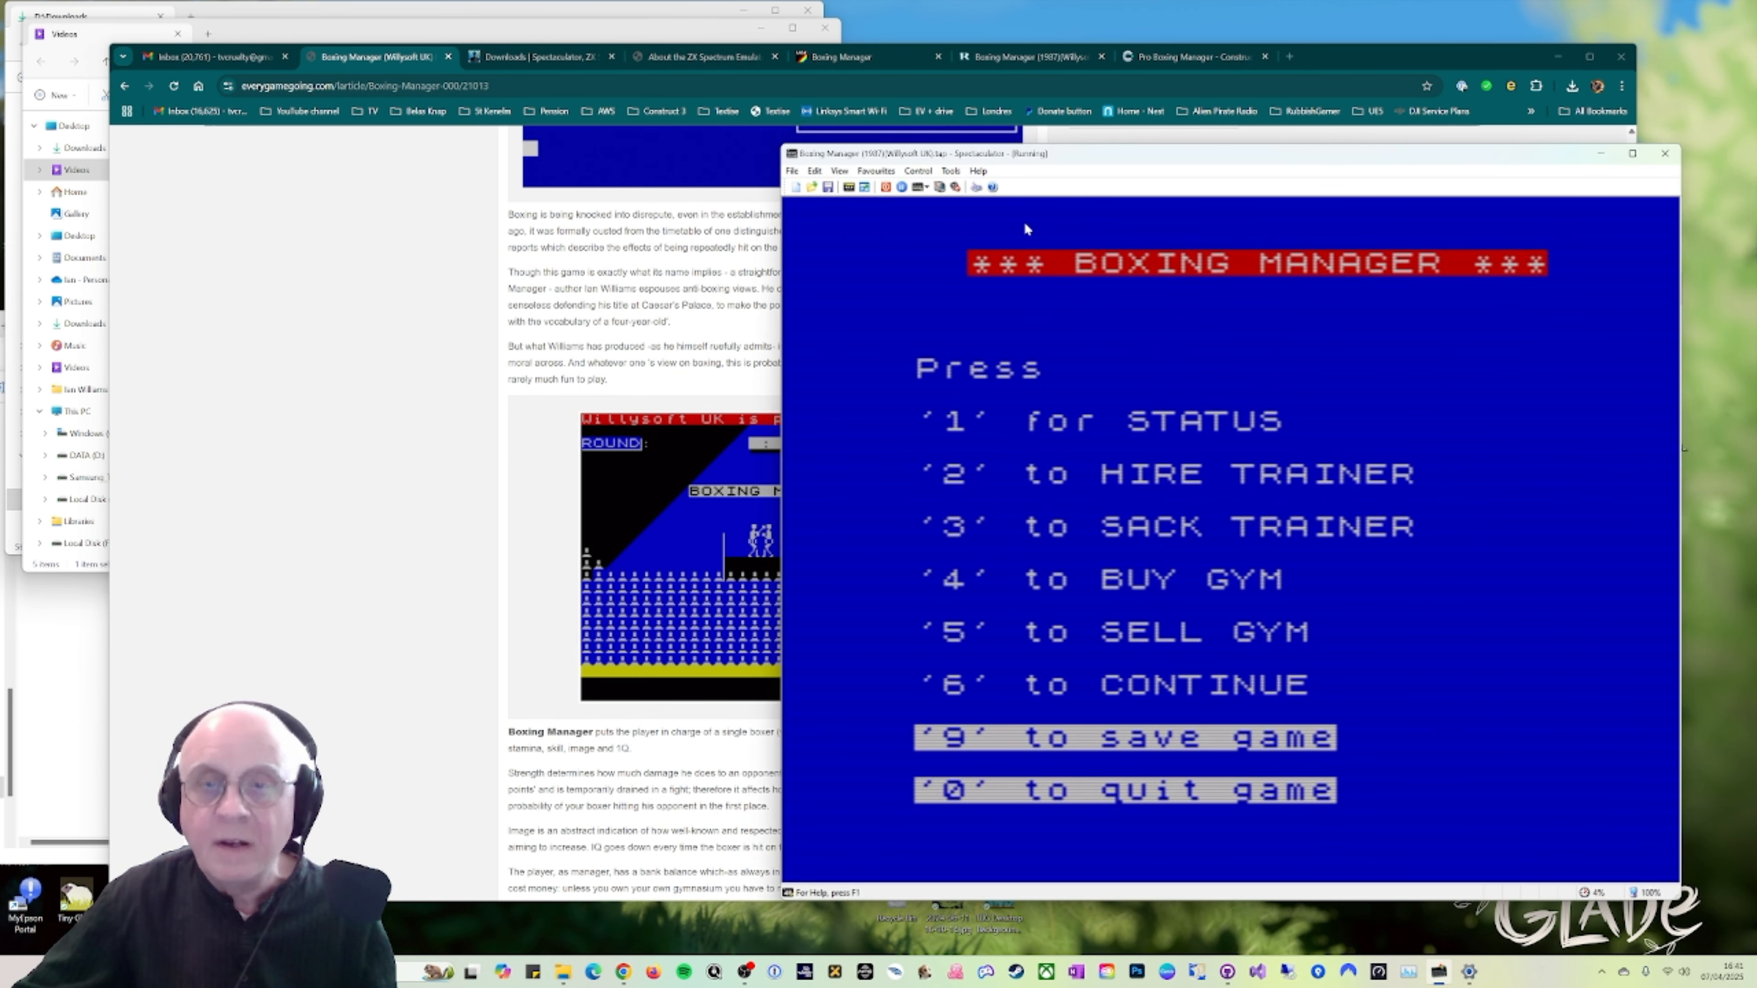
{"action": "left_click_drag", "start_coordinate": [1066, 155], "coordinate": [640, 107]}
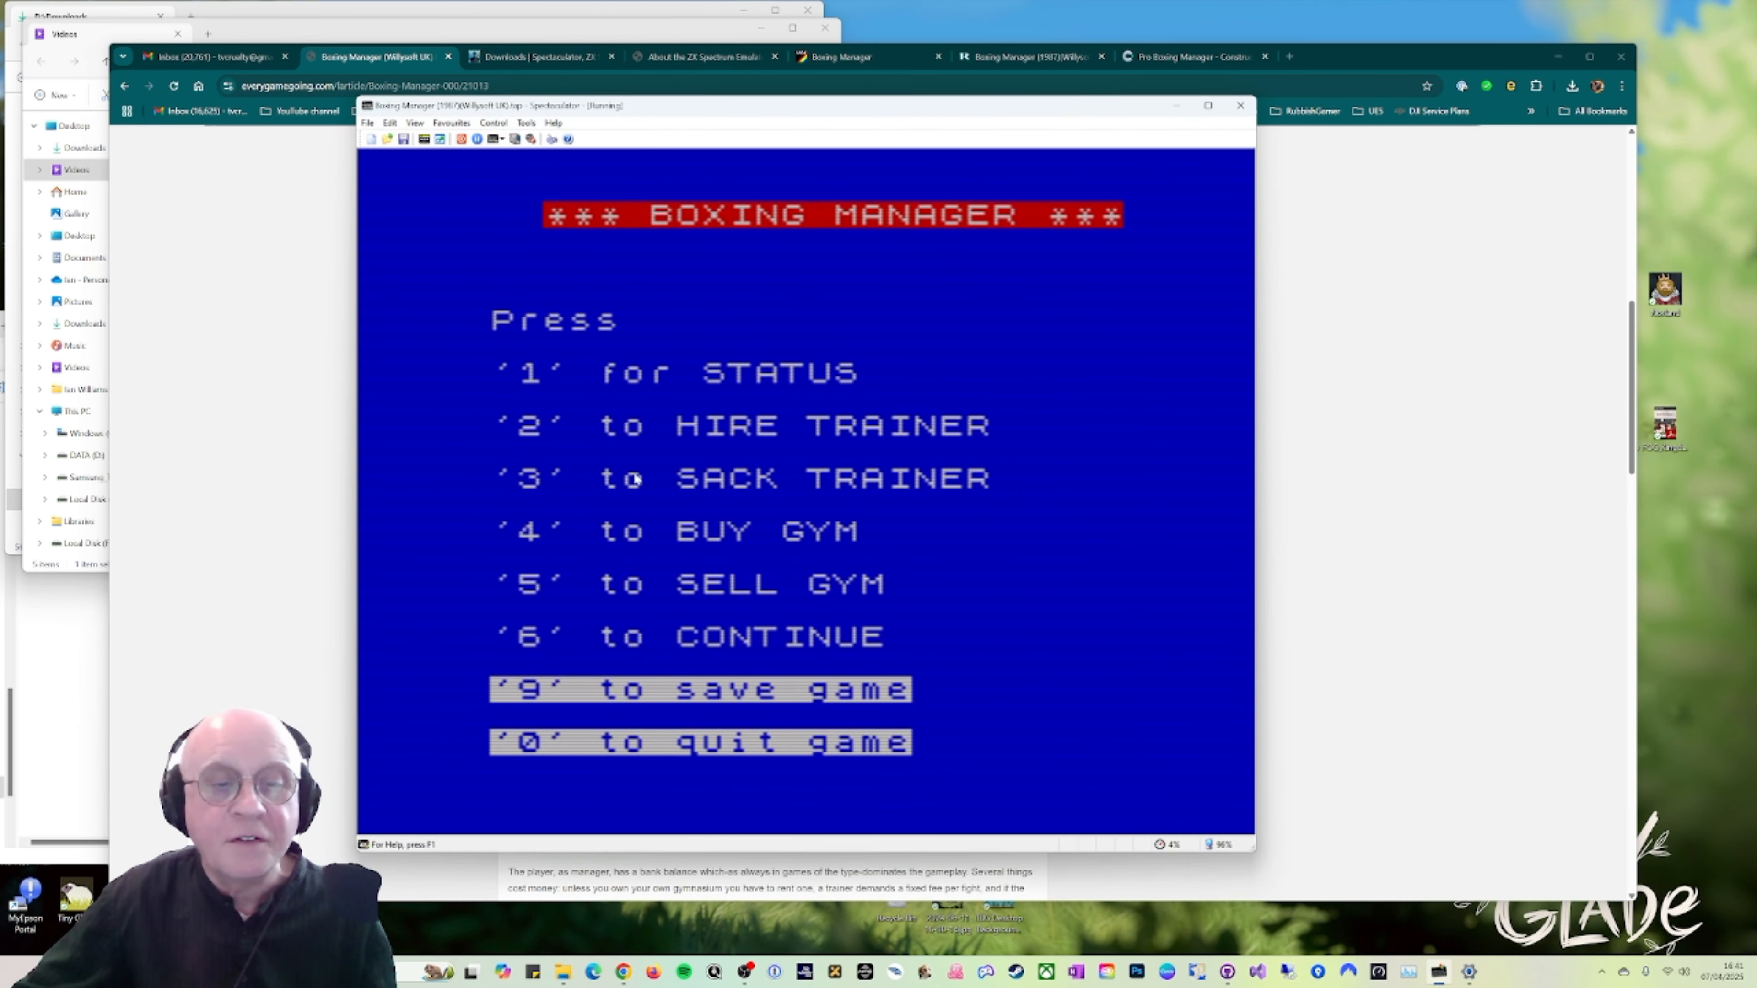
{"action": "key", "text": "6"}
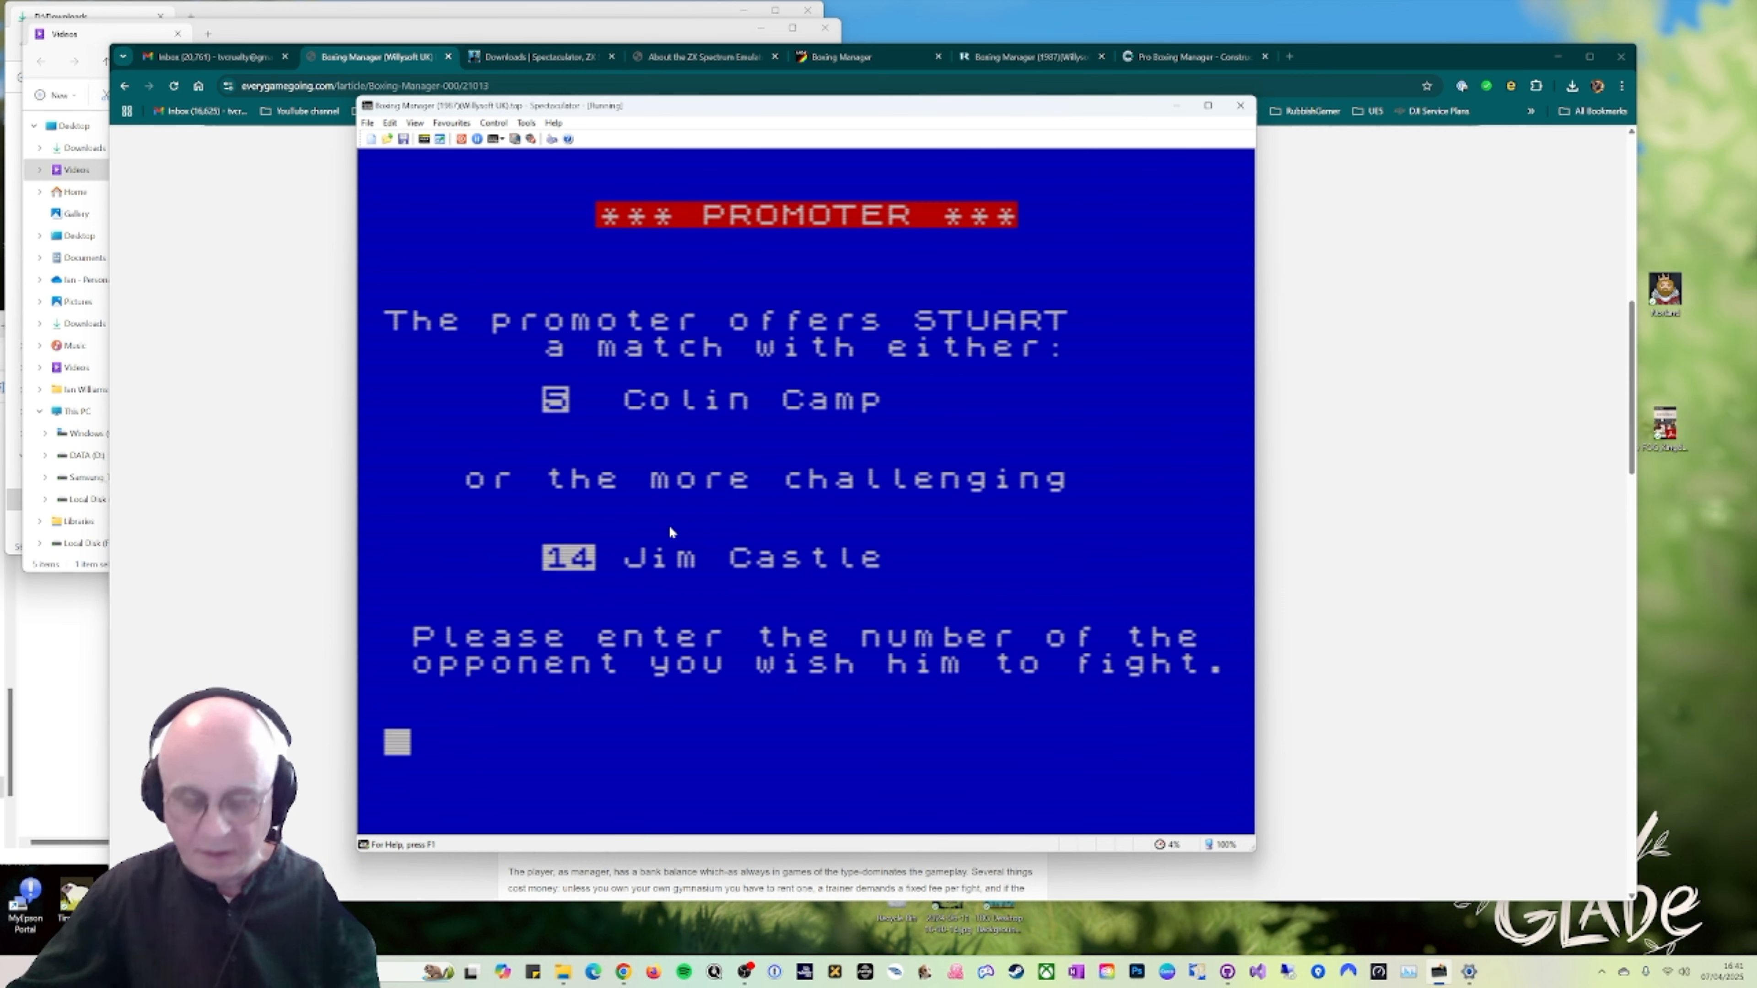
Step: Choose opponent number 5 and advance through the stats, training and promotion screens to start the fight
{"action": "type", "text": "5"}
{"action": "key", "text": "Return"}
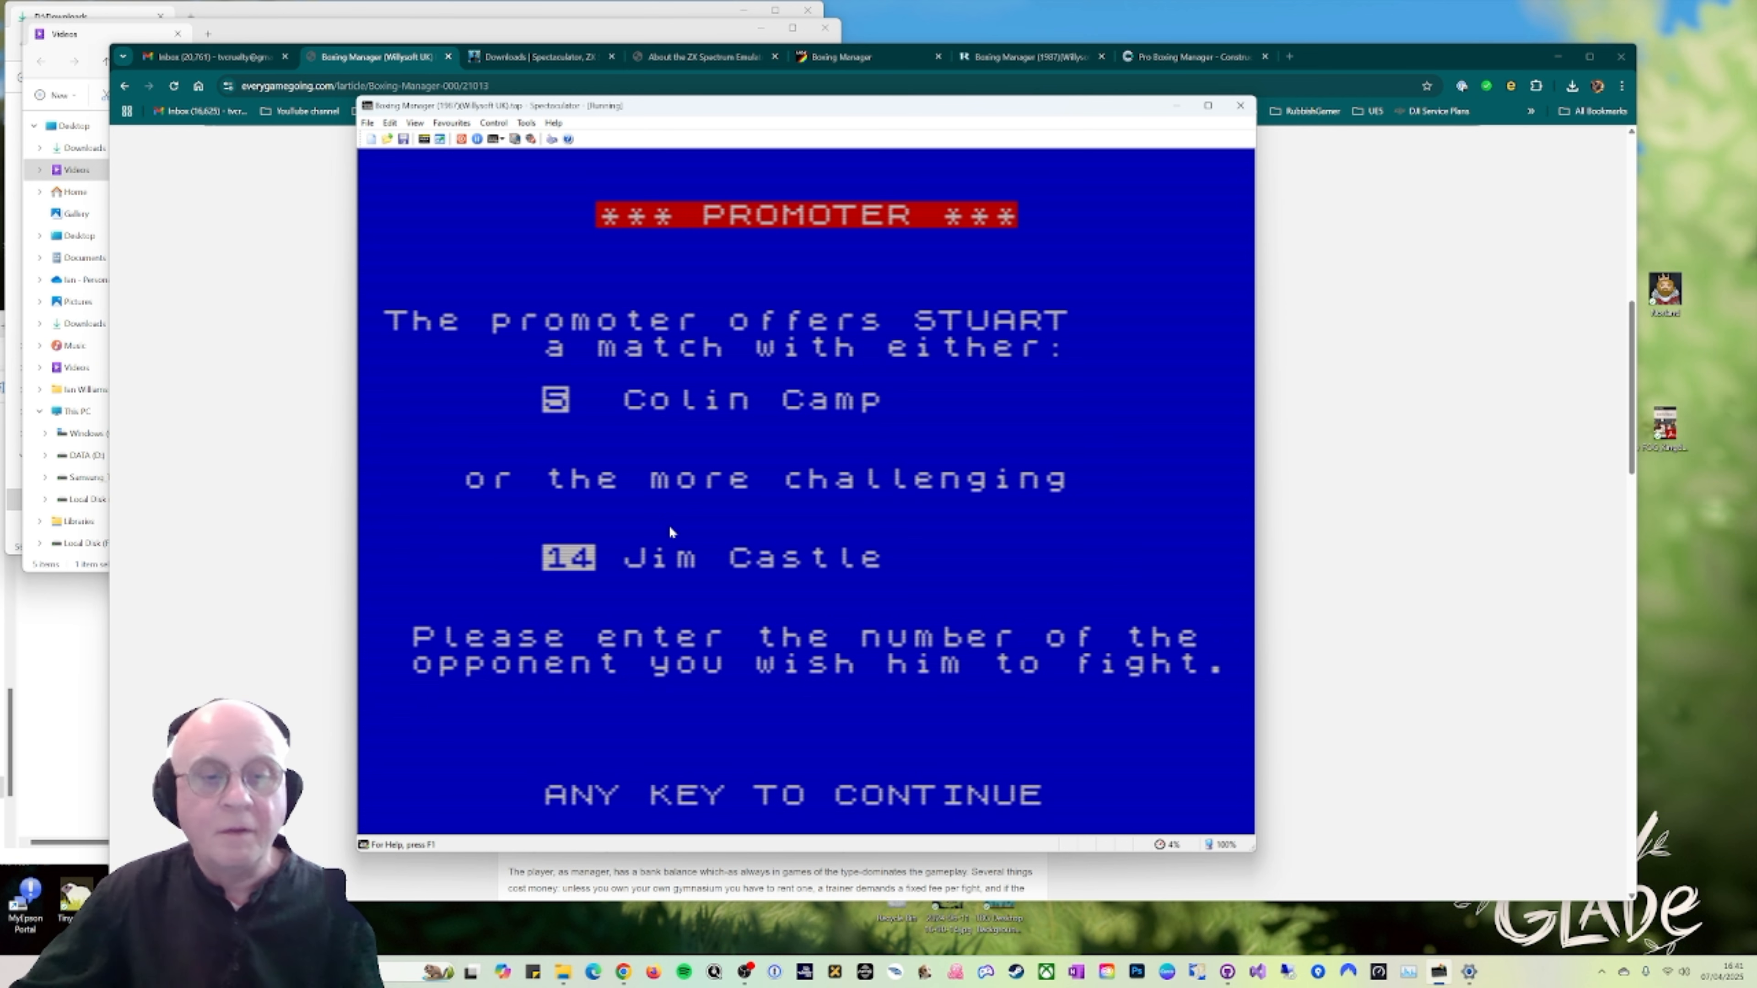
{"action": "key", "text": "Return"}
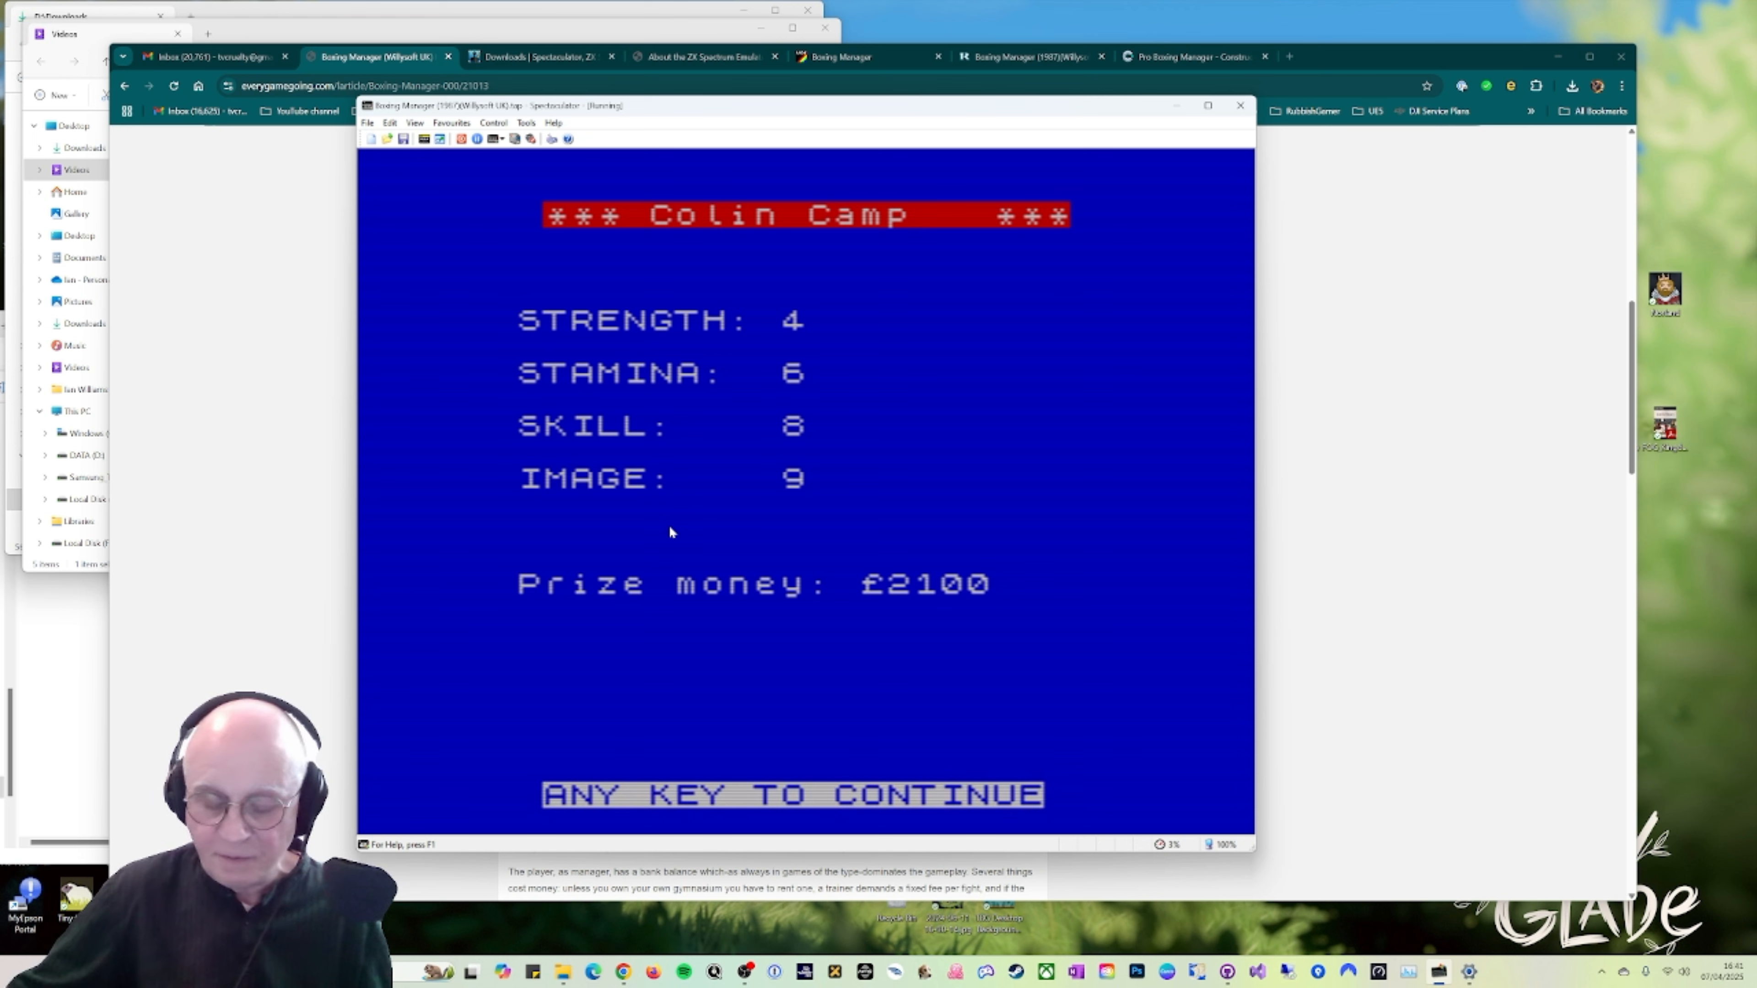
{"action": "key", "text": "space"}
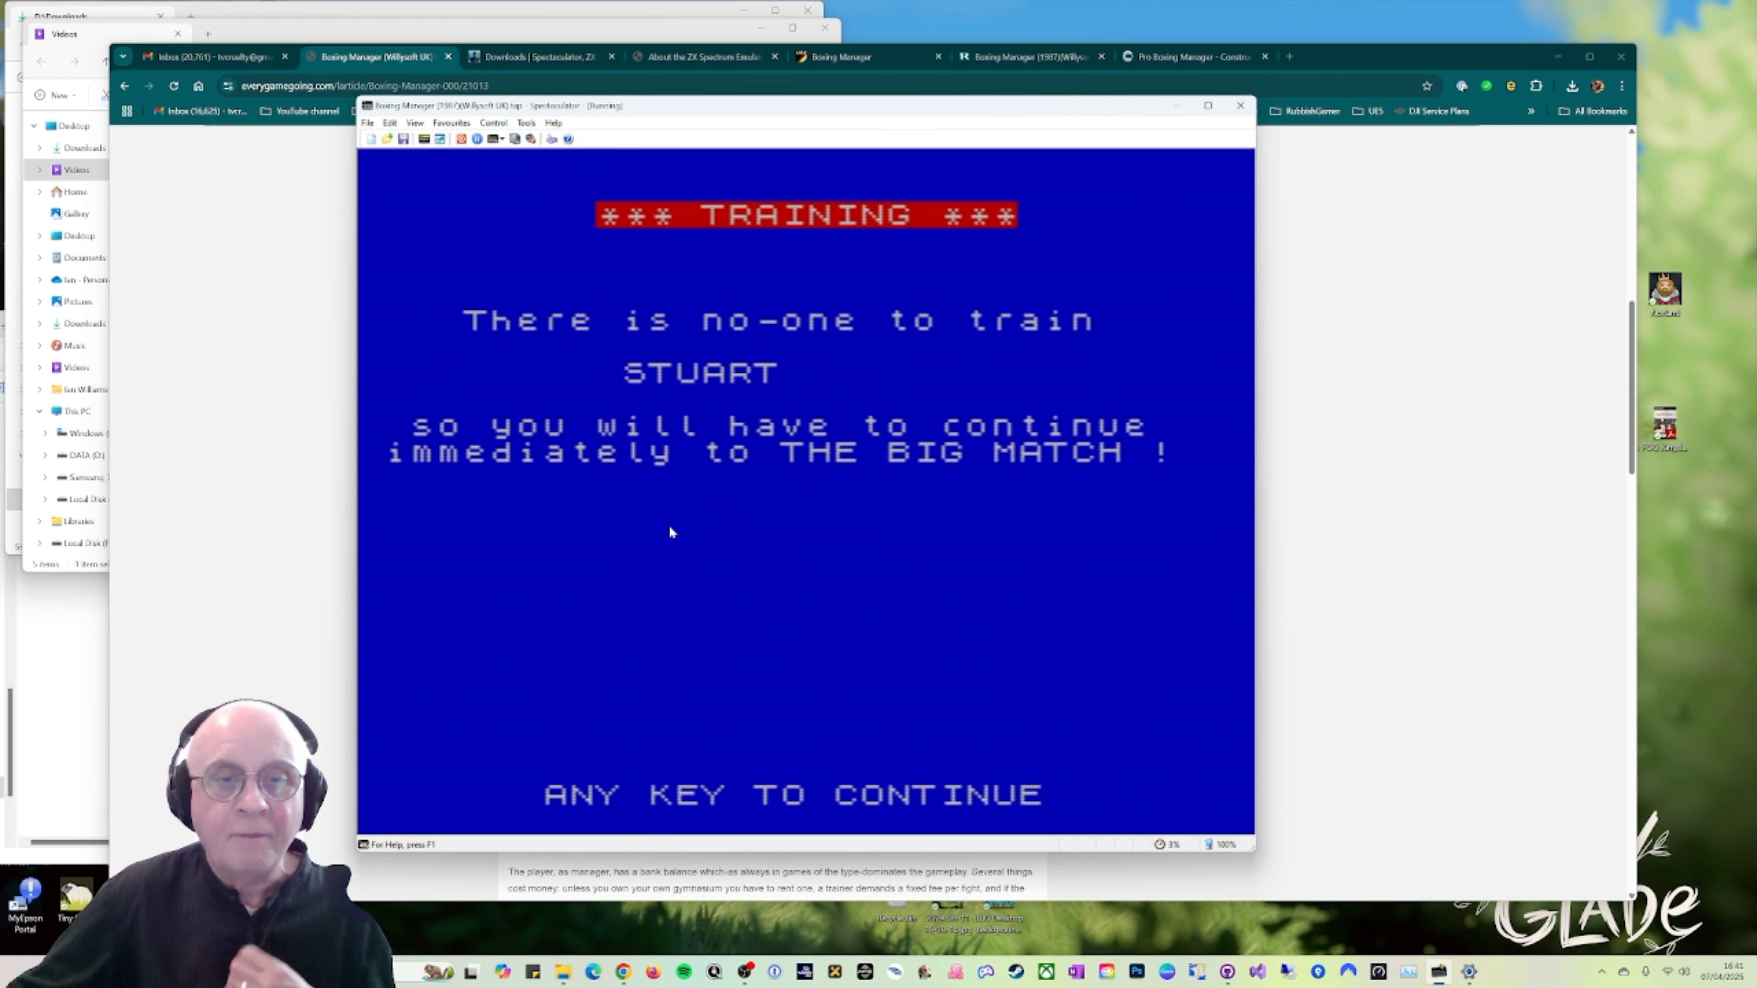
{"action": "key", "text": "space"}
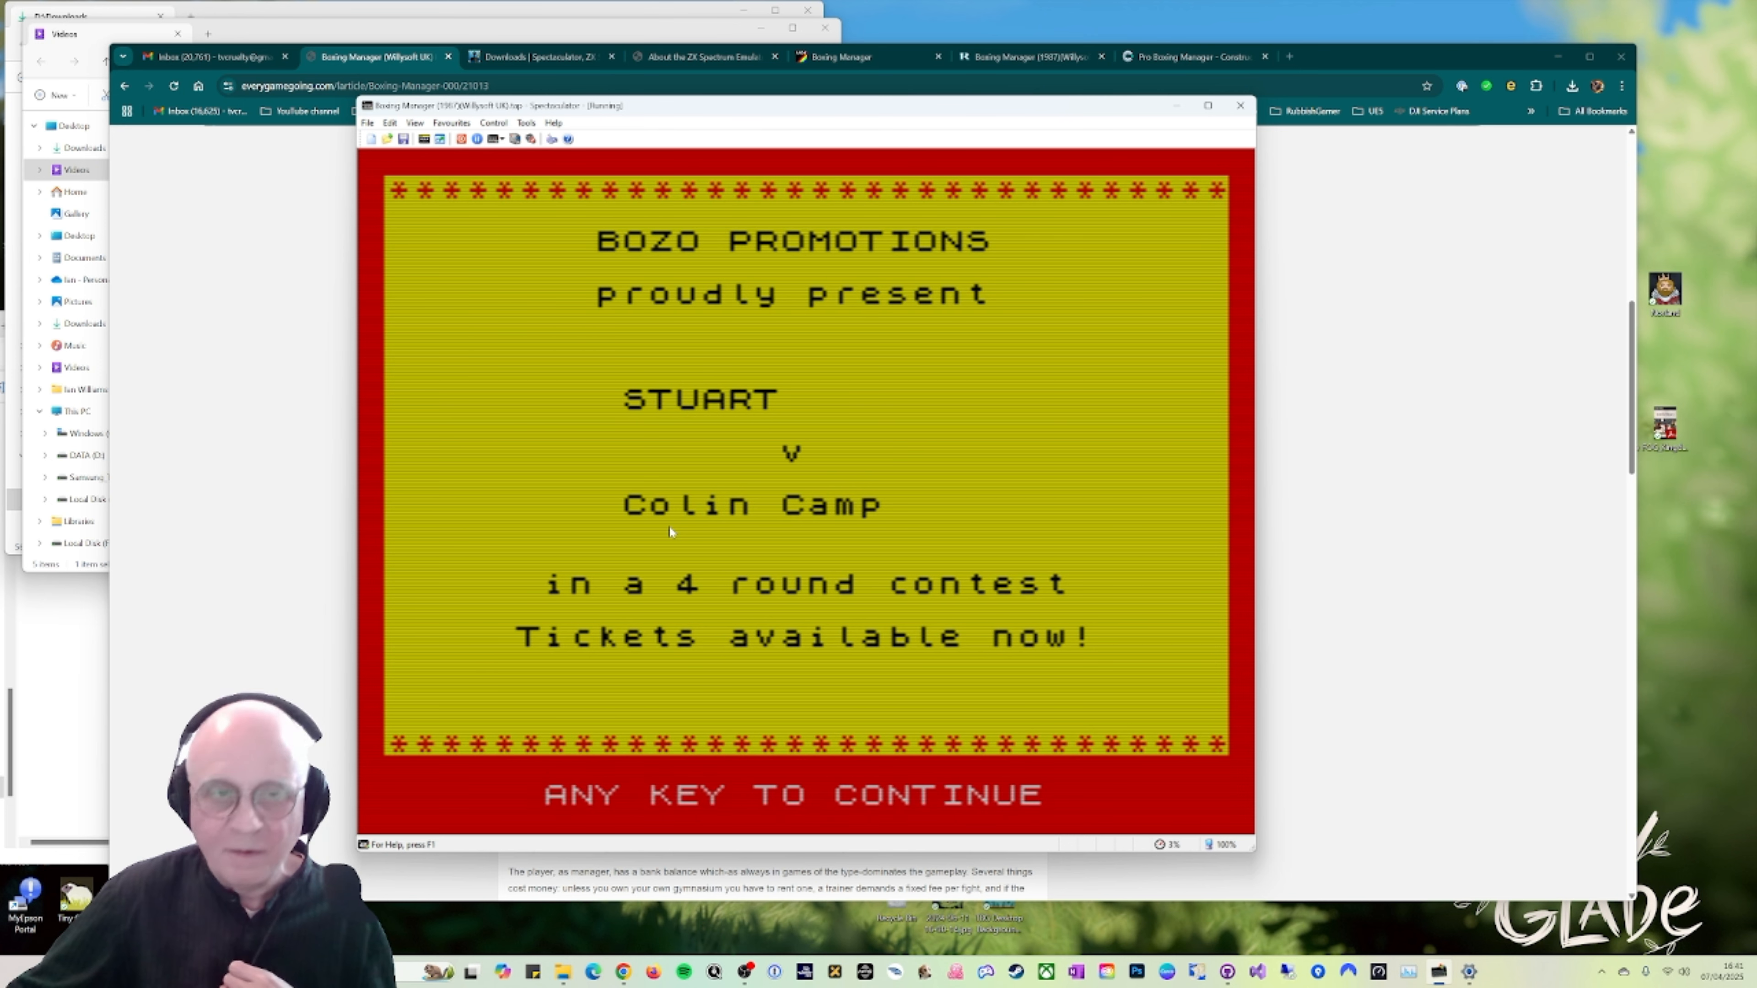
{"action": "key", "text": "space"}
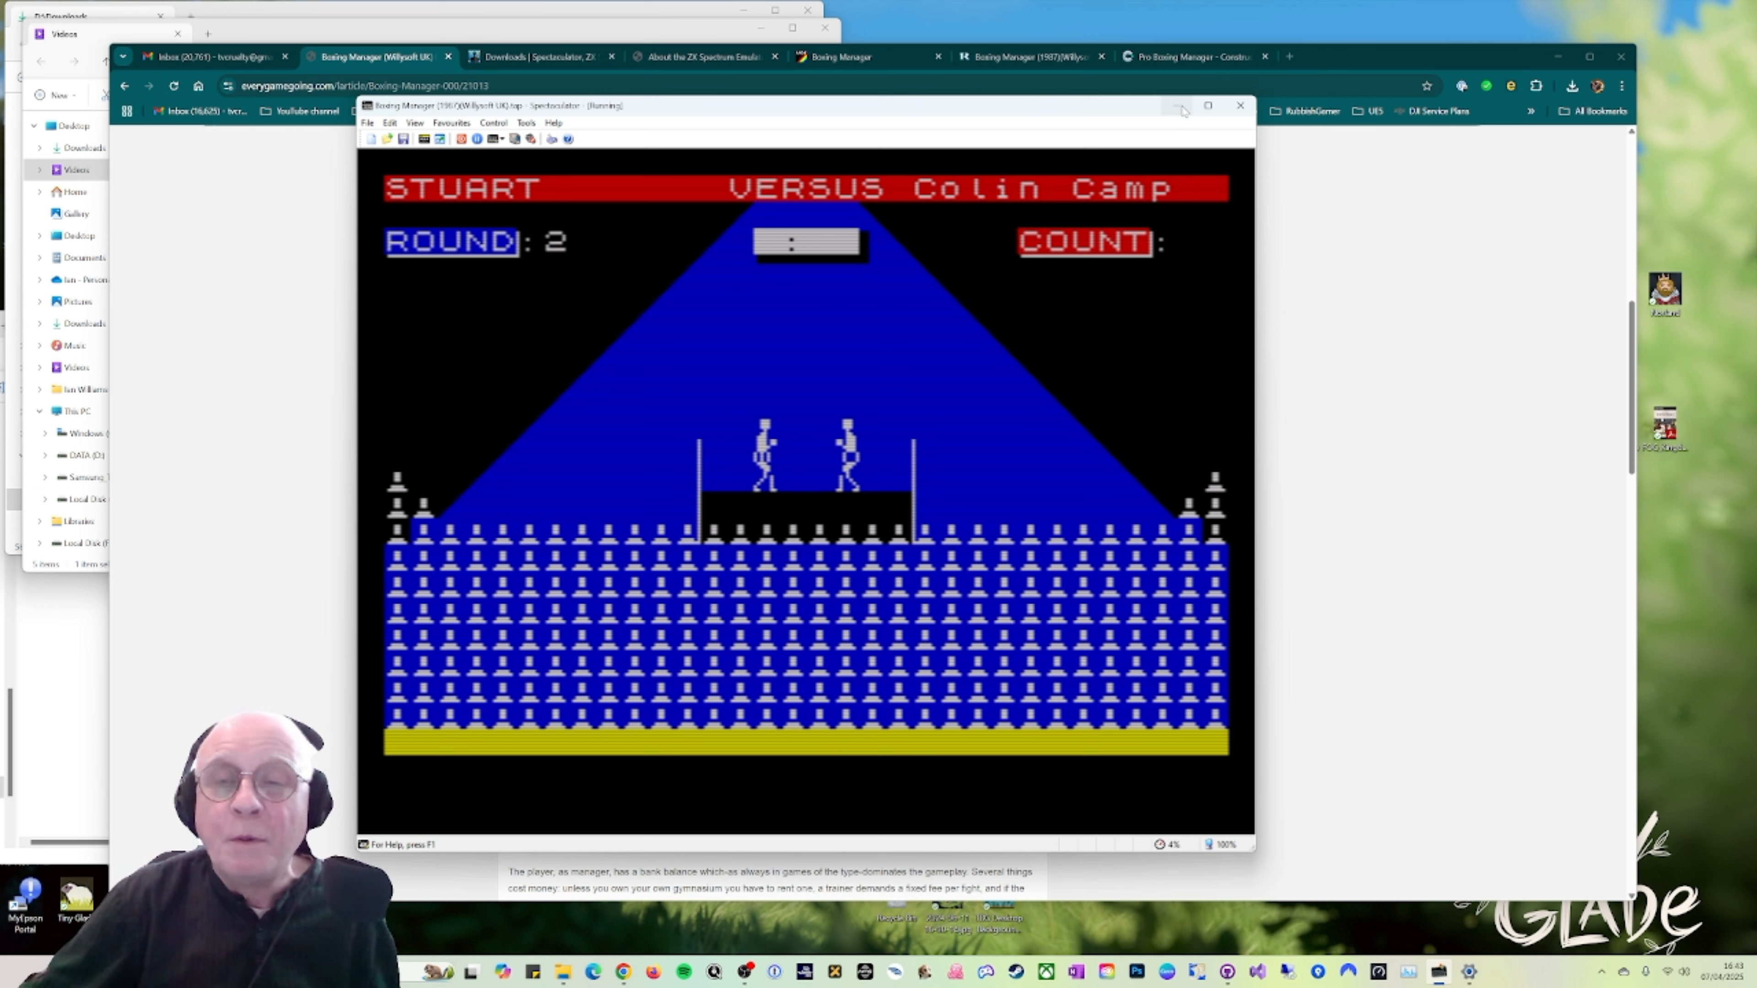
Step: Exit Spectaculator and return to the Pro Boxing Manager project in the Construct 3 editor
{"action": "left_click", "coordinate": [1239, 107]}
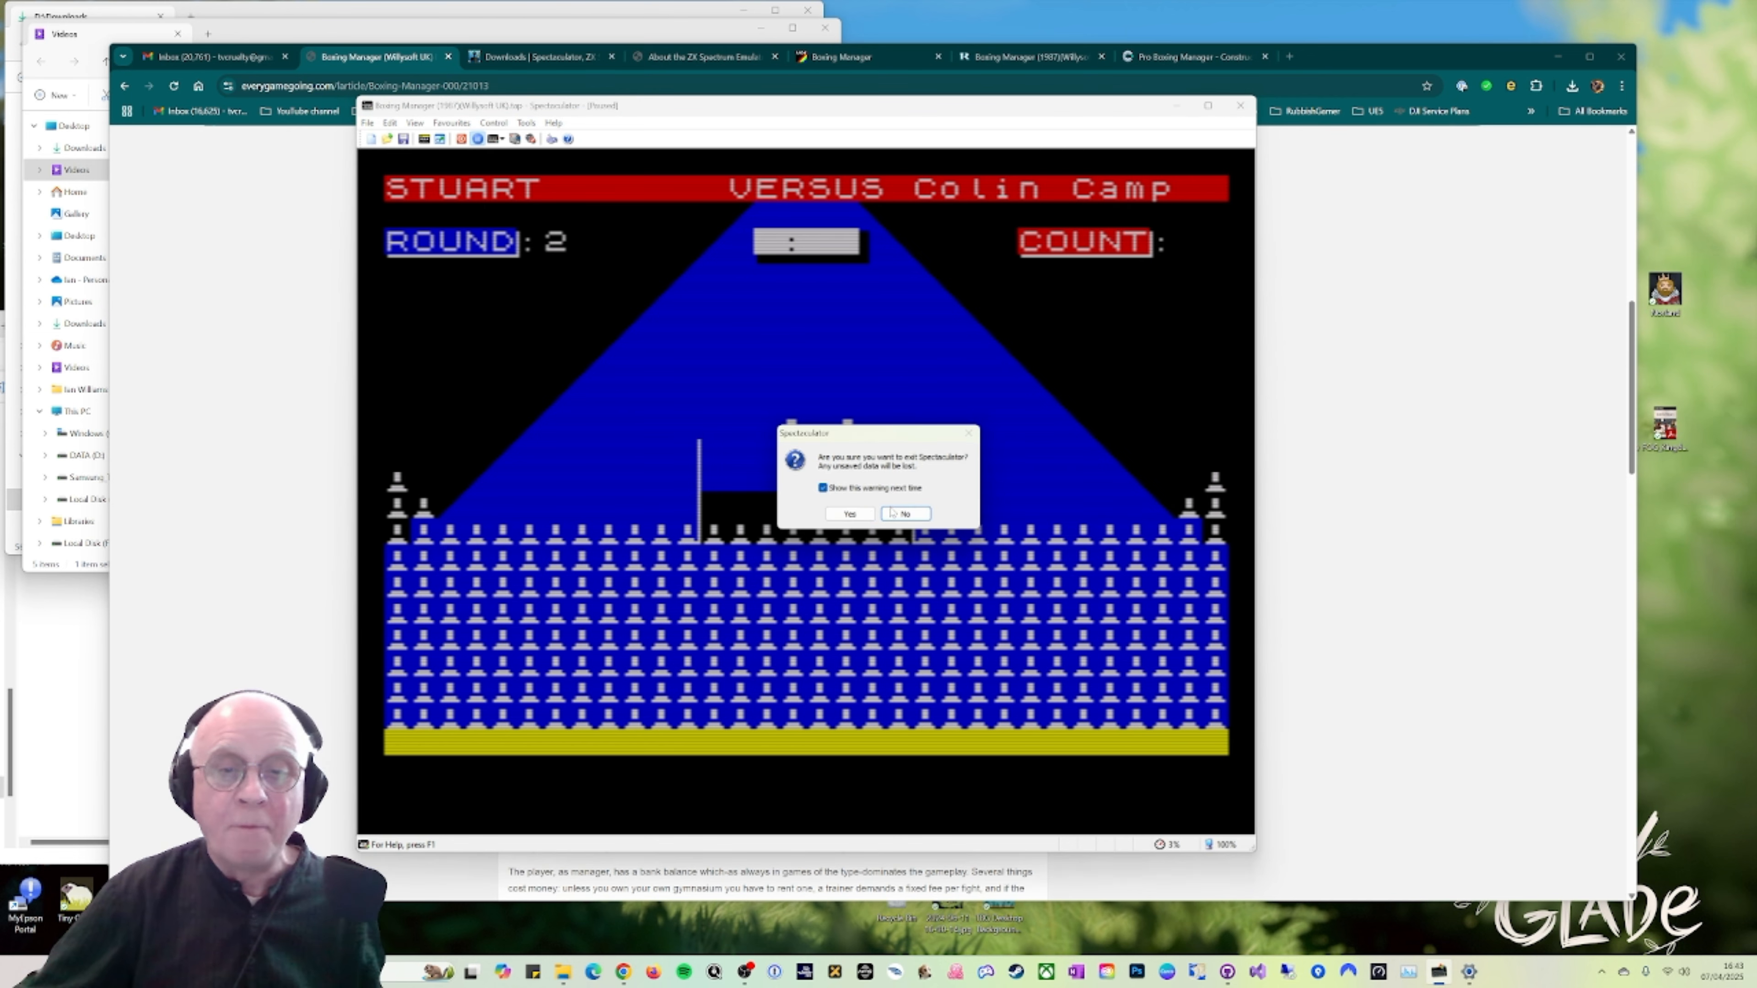
{"action": "left_click", "coordinate": [851, 516]}
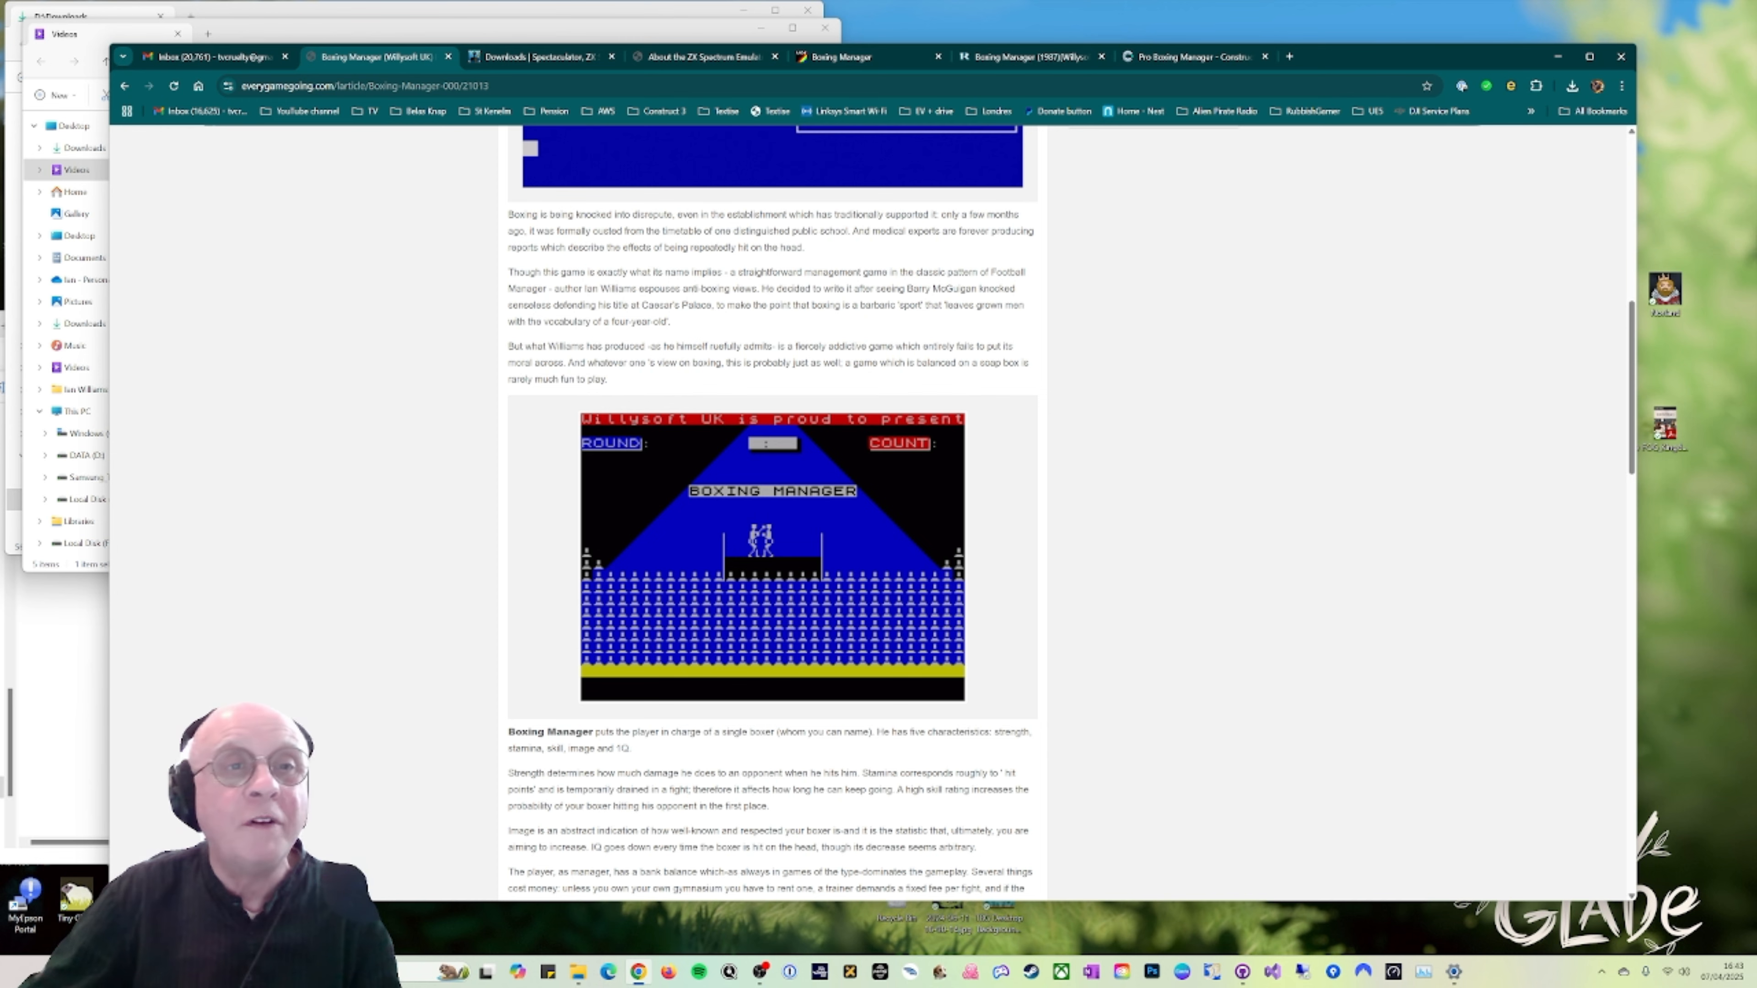
{"action": "left_click", "coordinate": [1168, 59]}
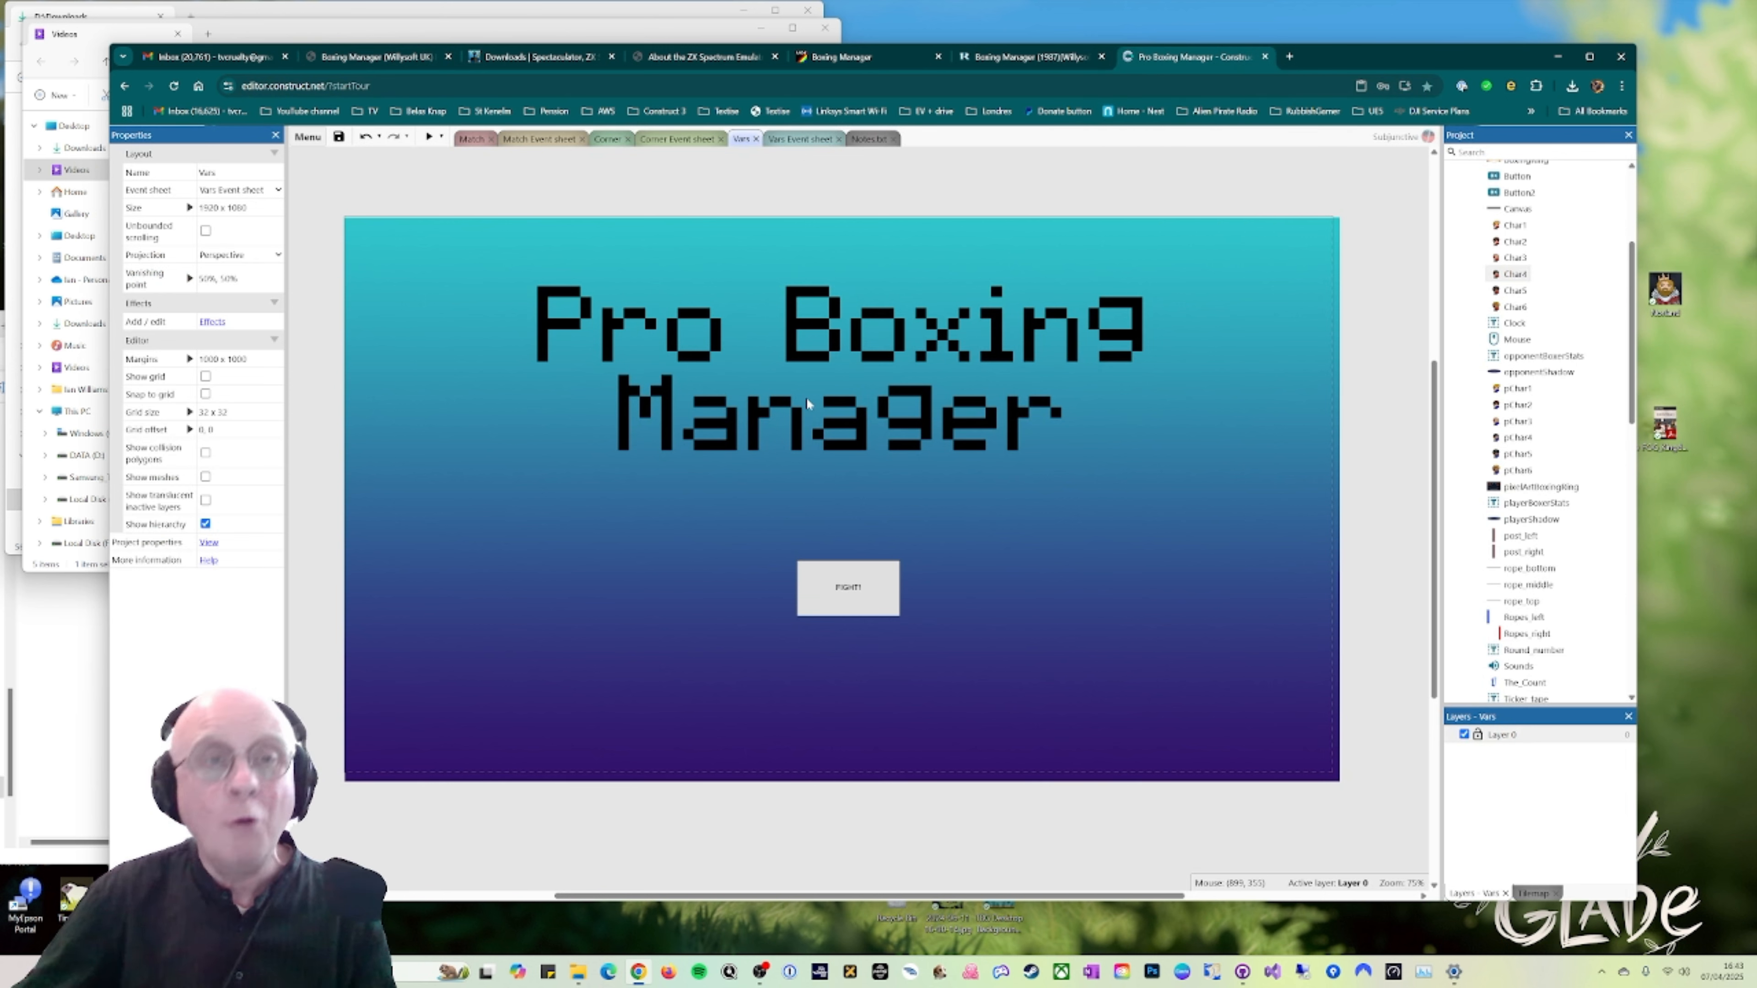
Step: Look over the Spectaculator downloads page, the World of Spectrum entry and the Retrostic ROM page for Boxing Manager
{"action": "left_click", "coordinate": [534, 59]}
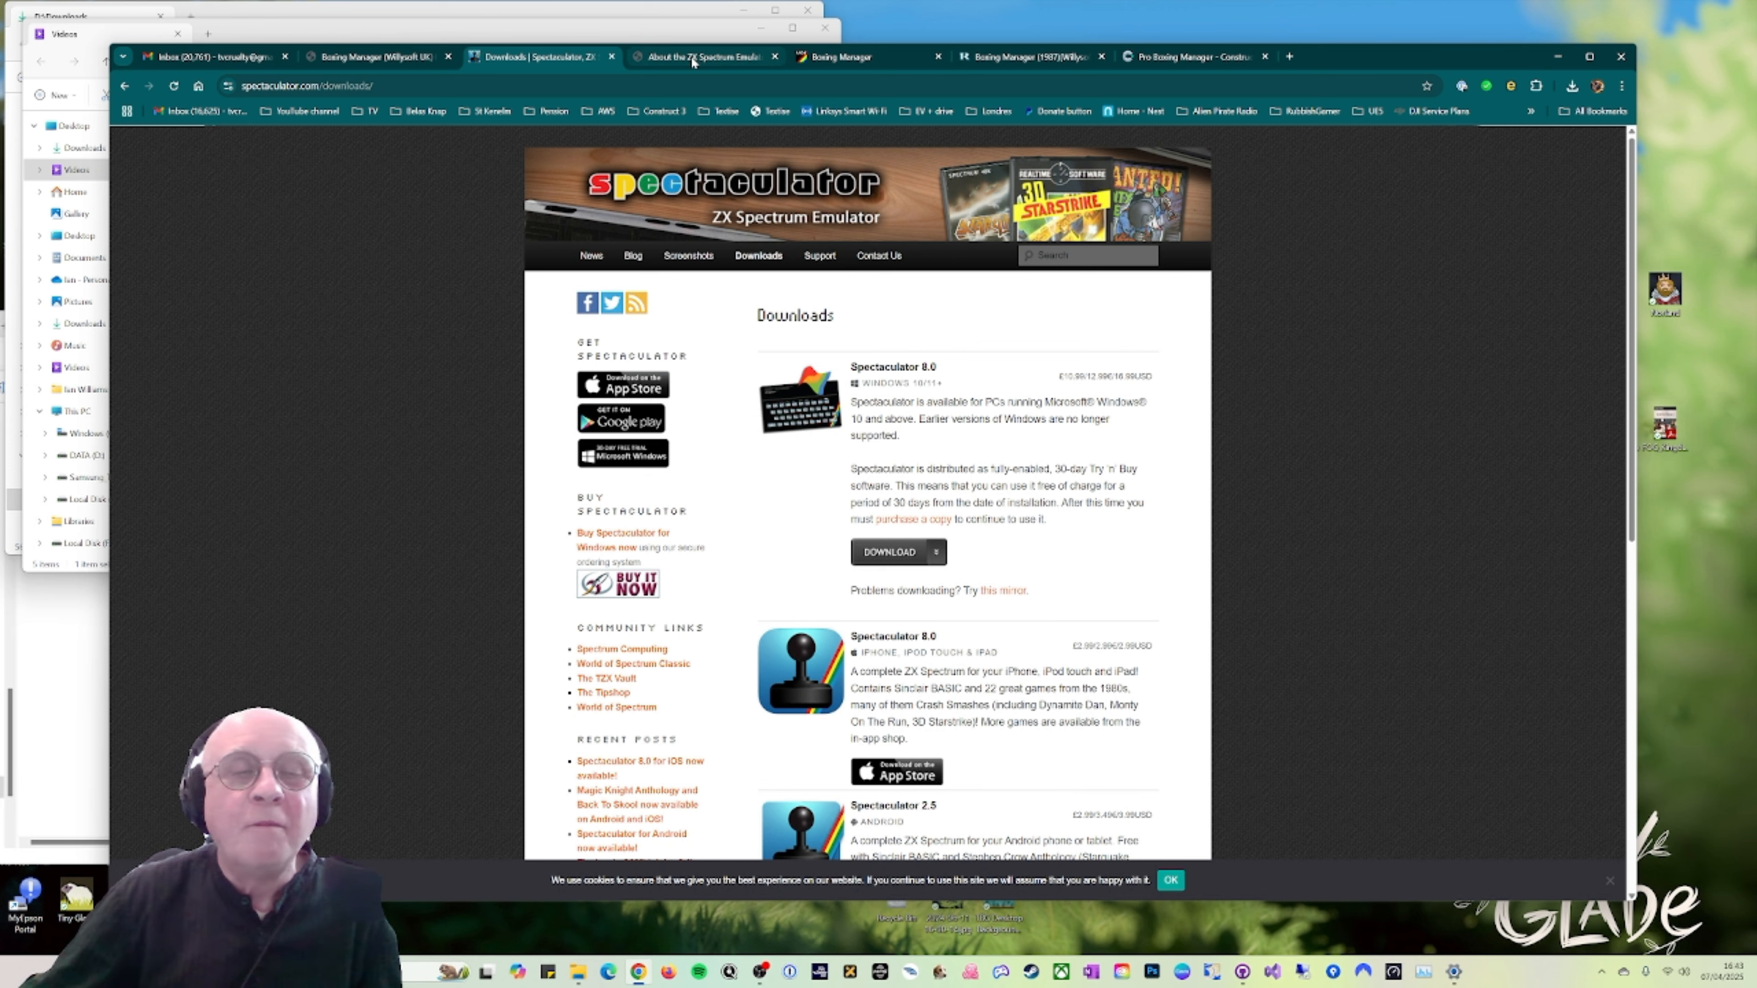
{"action": "mouse_move", "coordinate": [692, 62]}
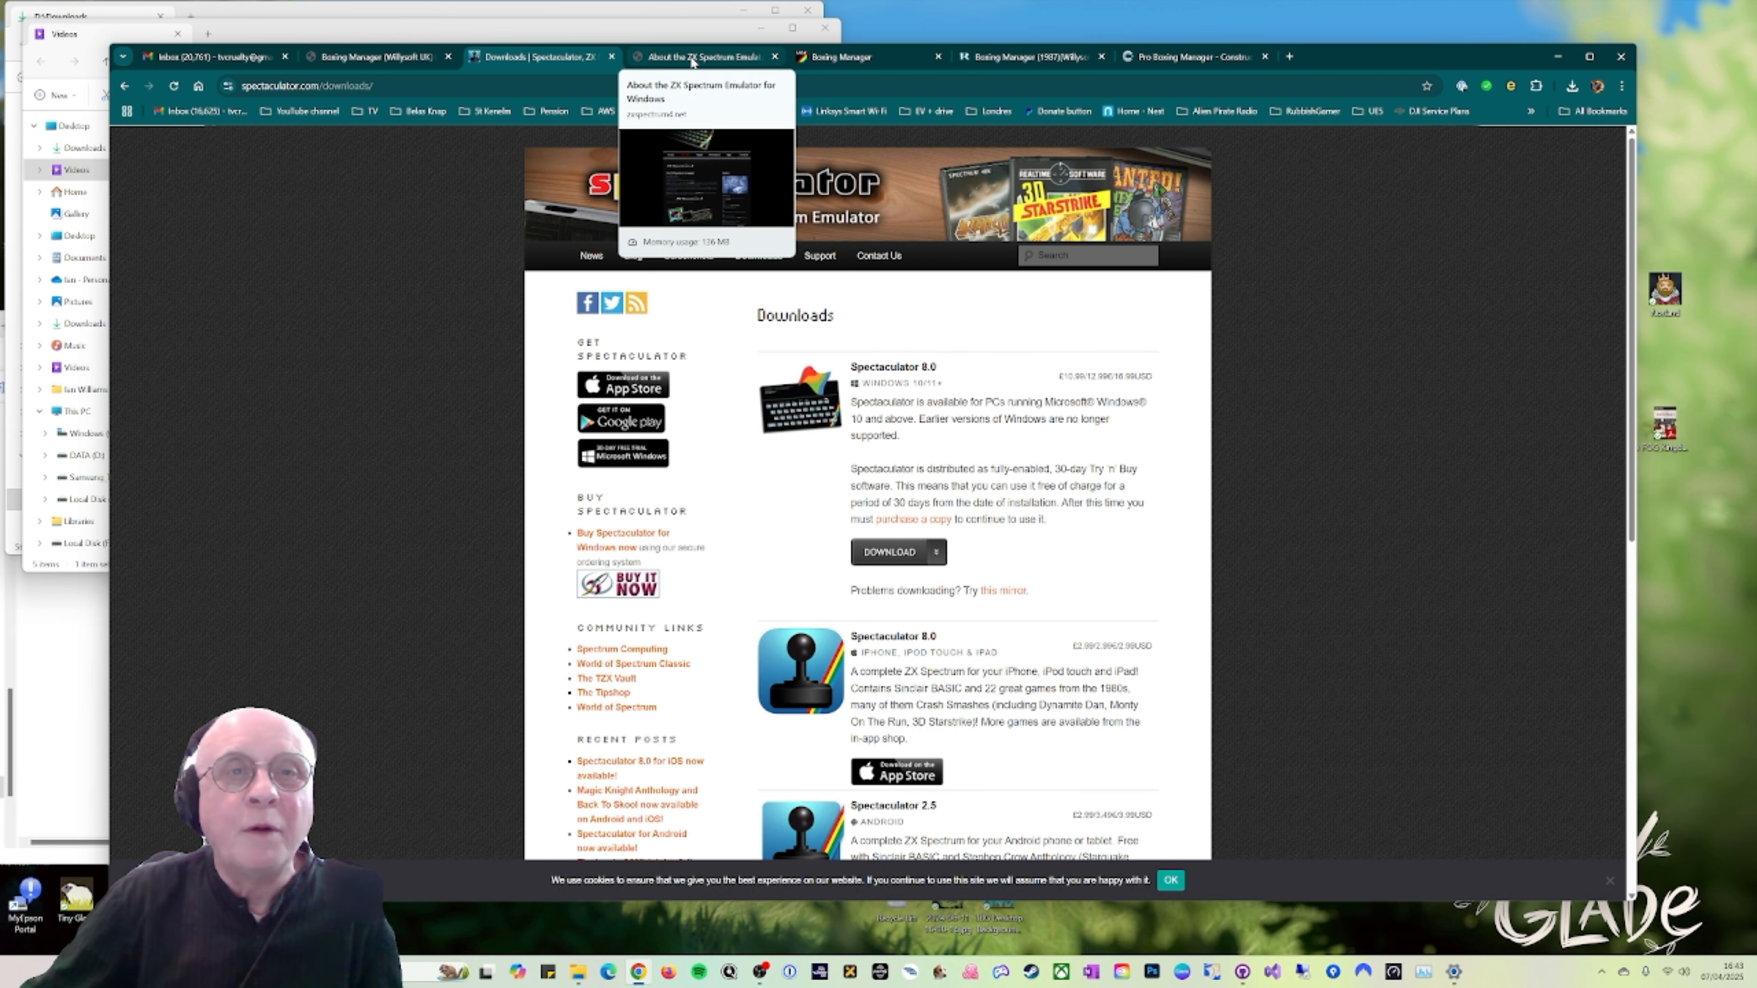
{"action": "left_click", "coordinate": [844, 57]}
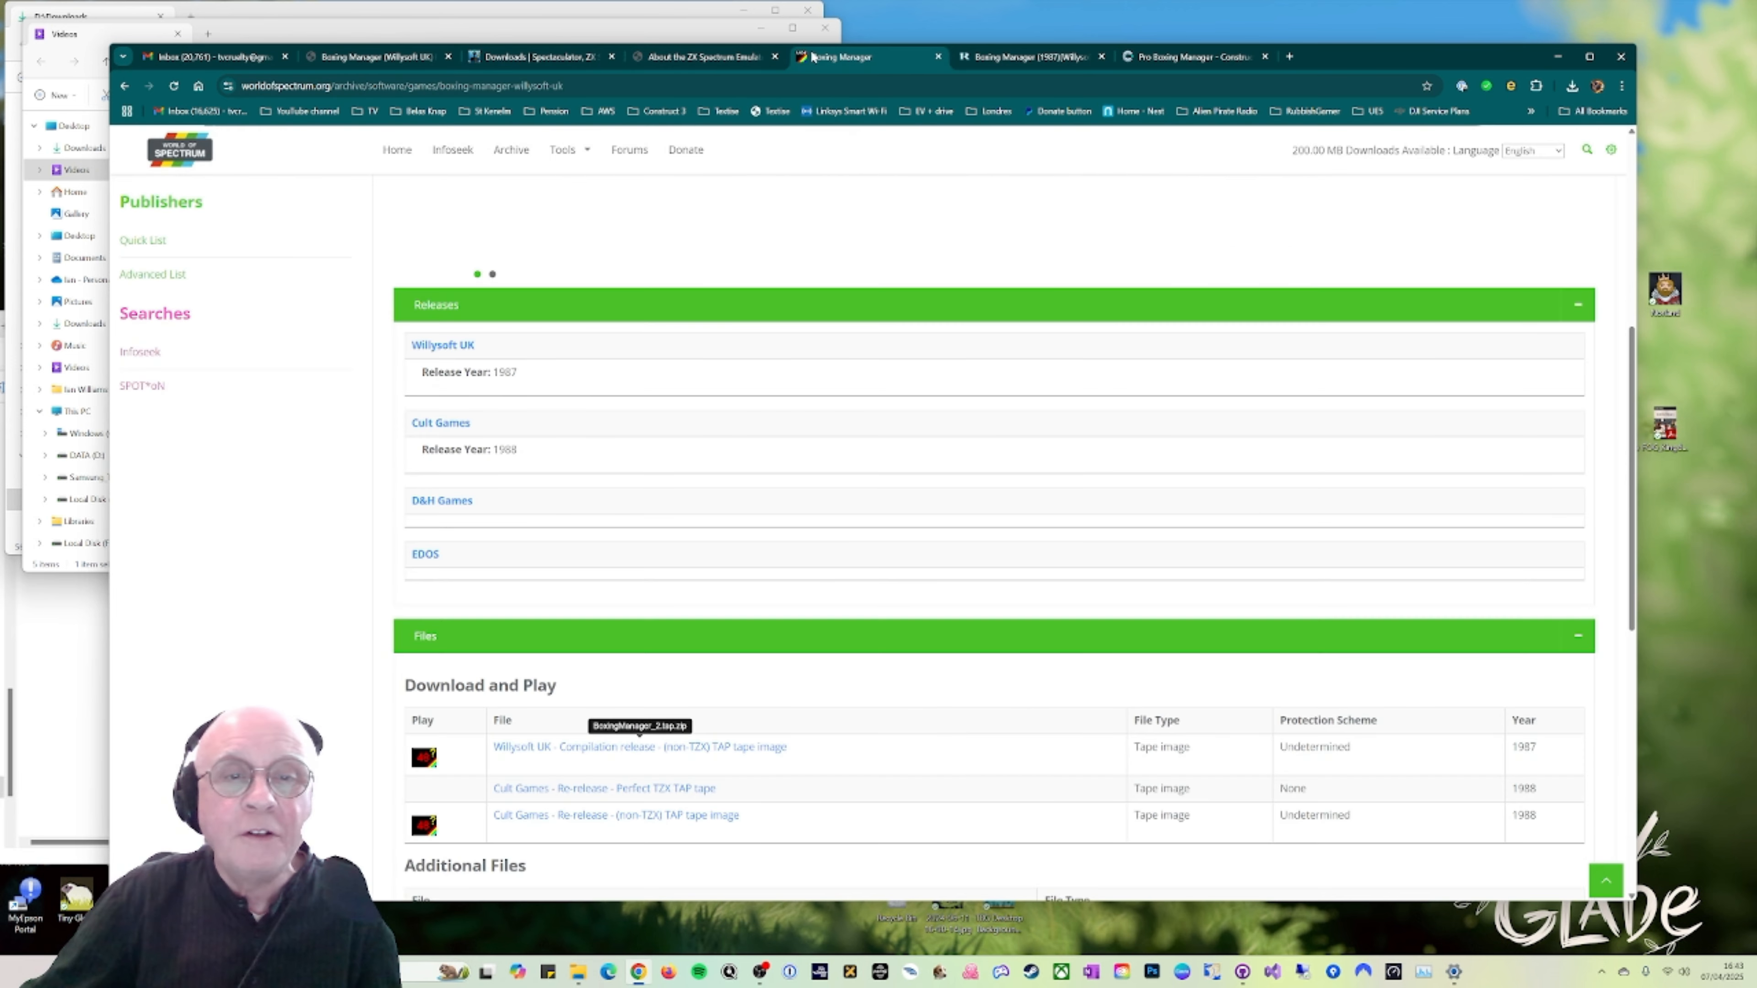
{"action": "scroll", "coordinate": [647, 439], "scroll_direction": "up", "scroll_amount": 7}
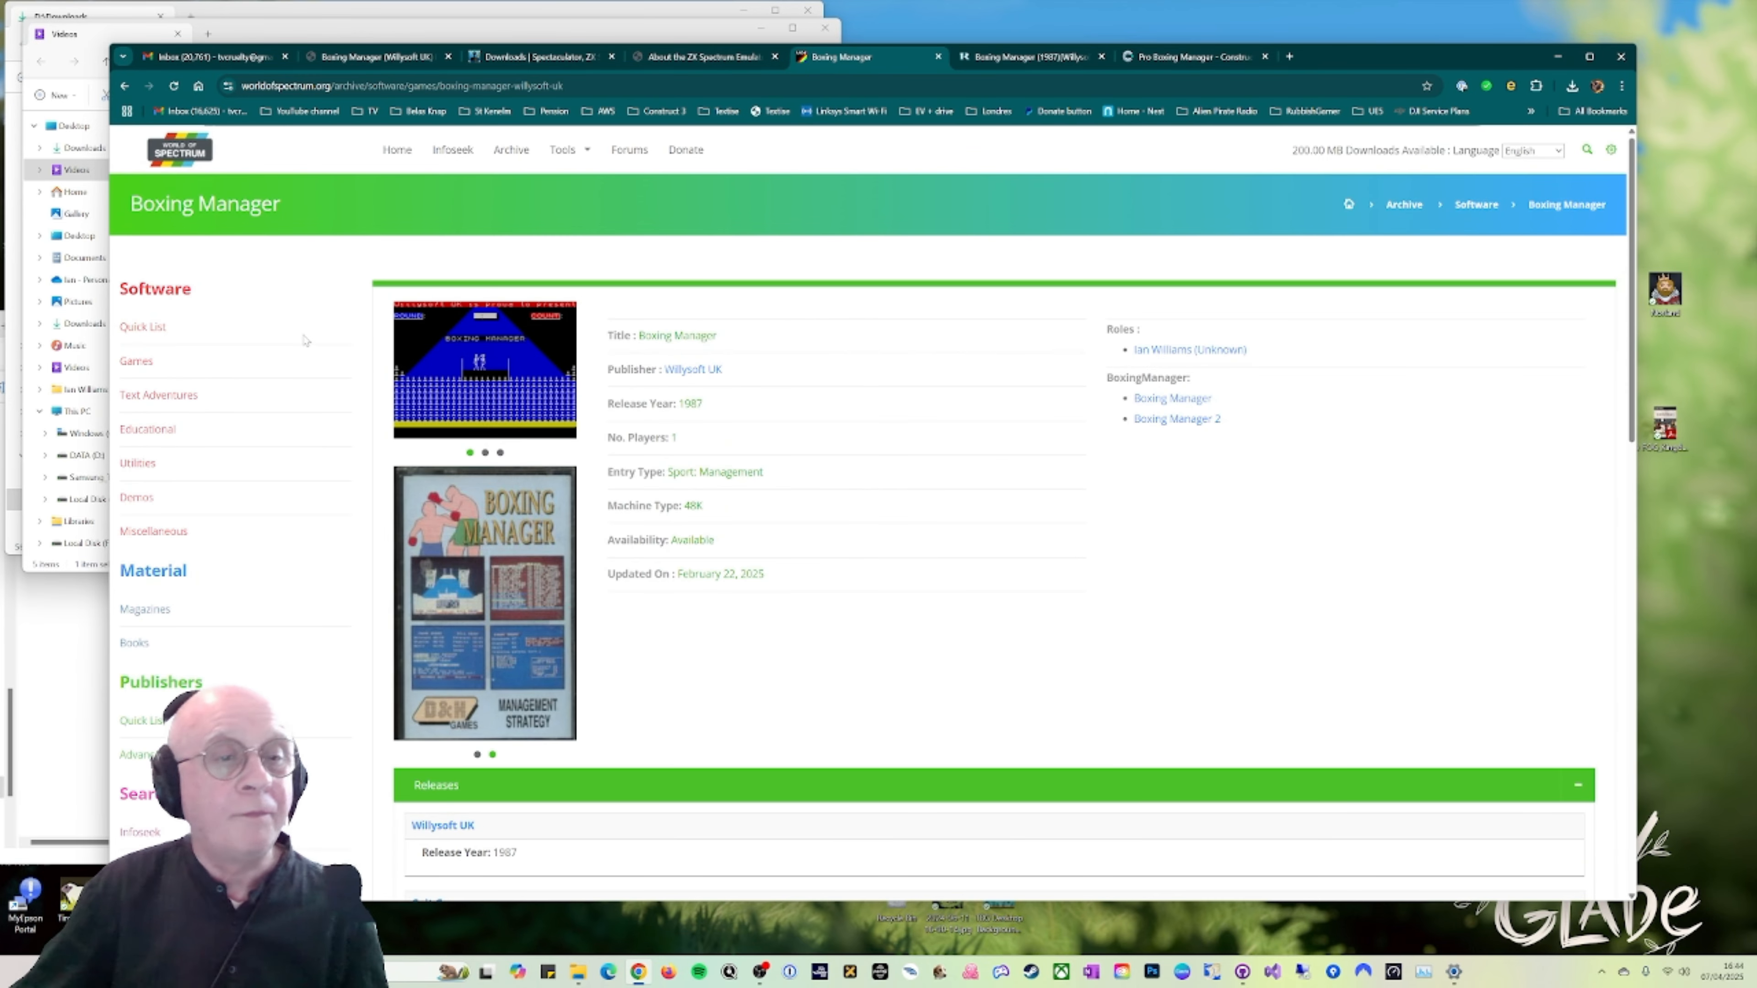
{"action": "left_click", "coordinate": [1006, 57]}
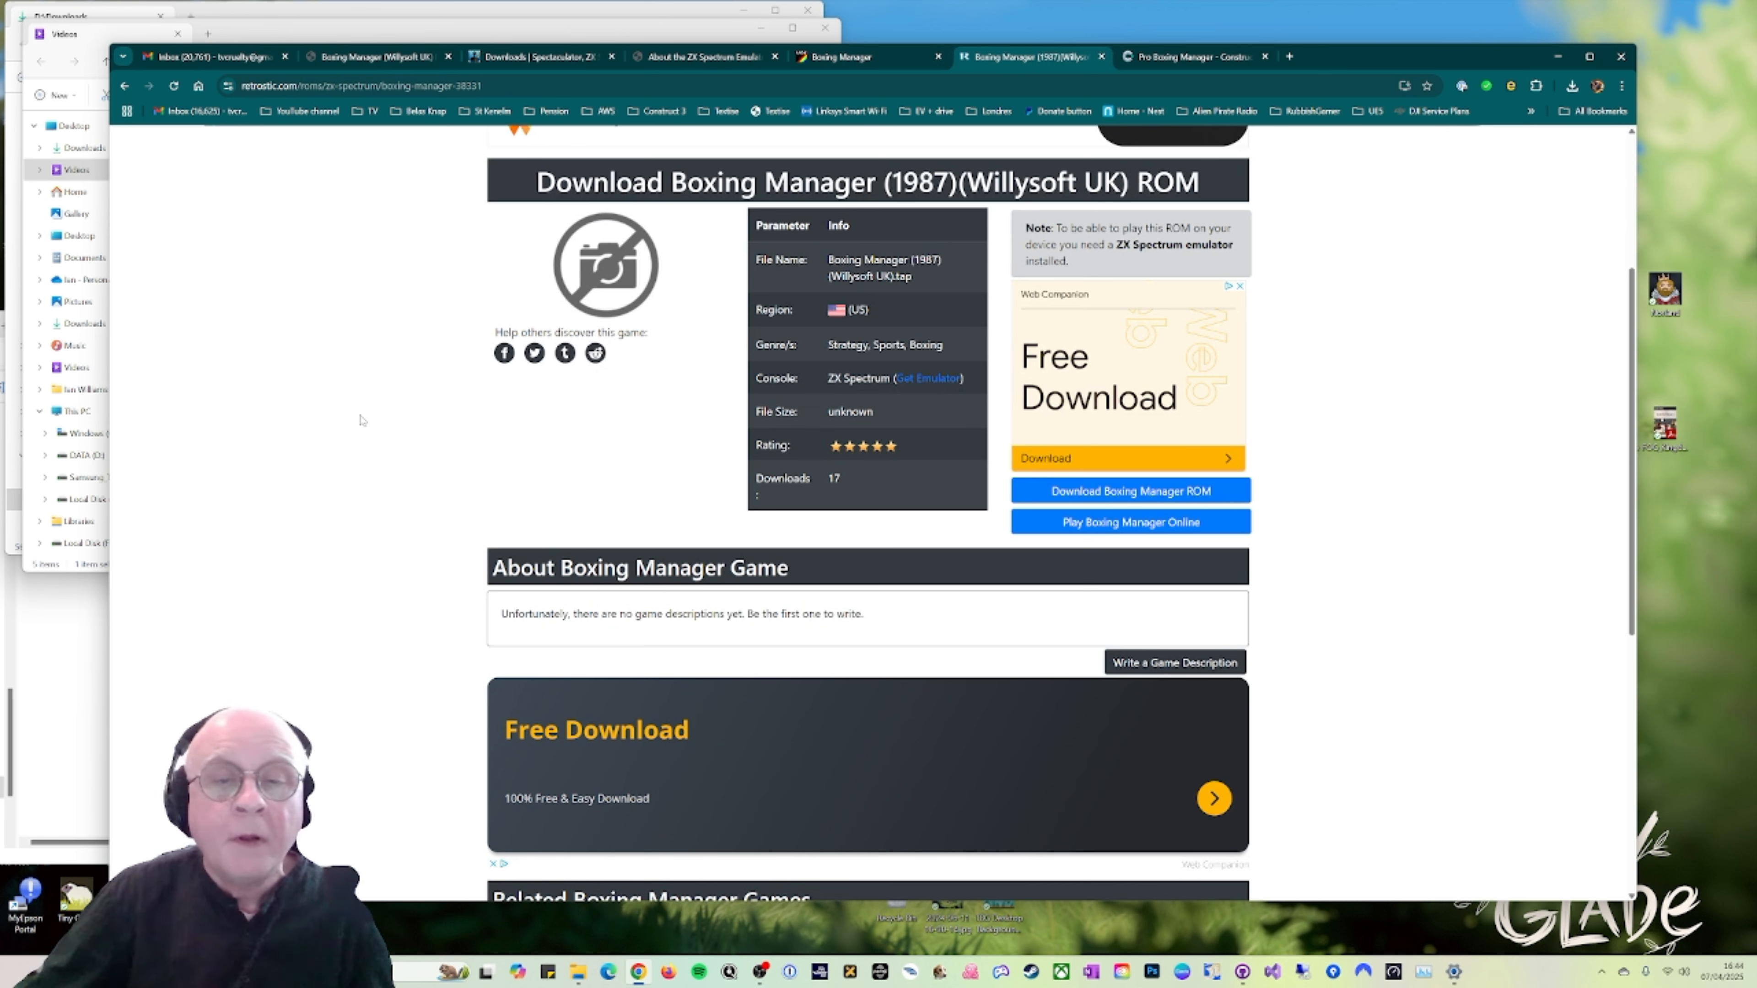
{"action": "left_click", "coordinate": [833, 57]}
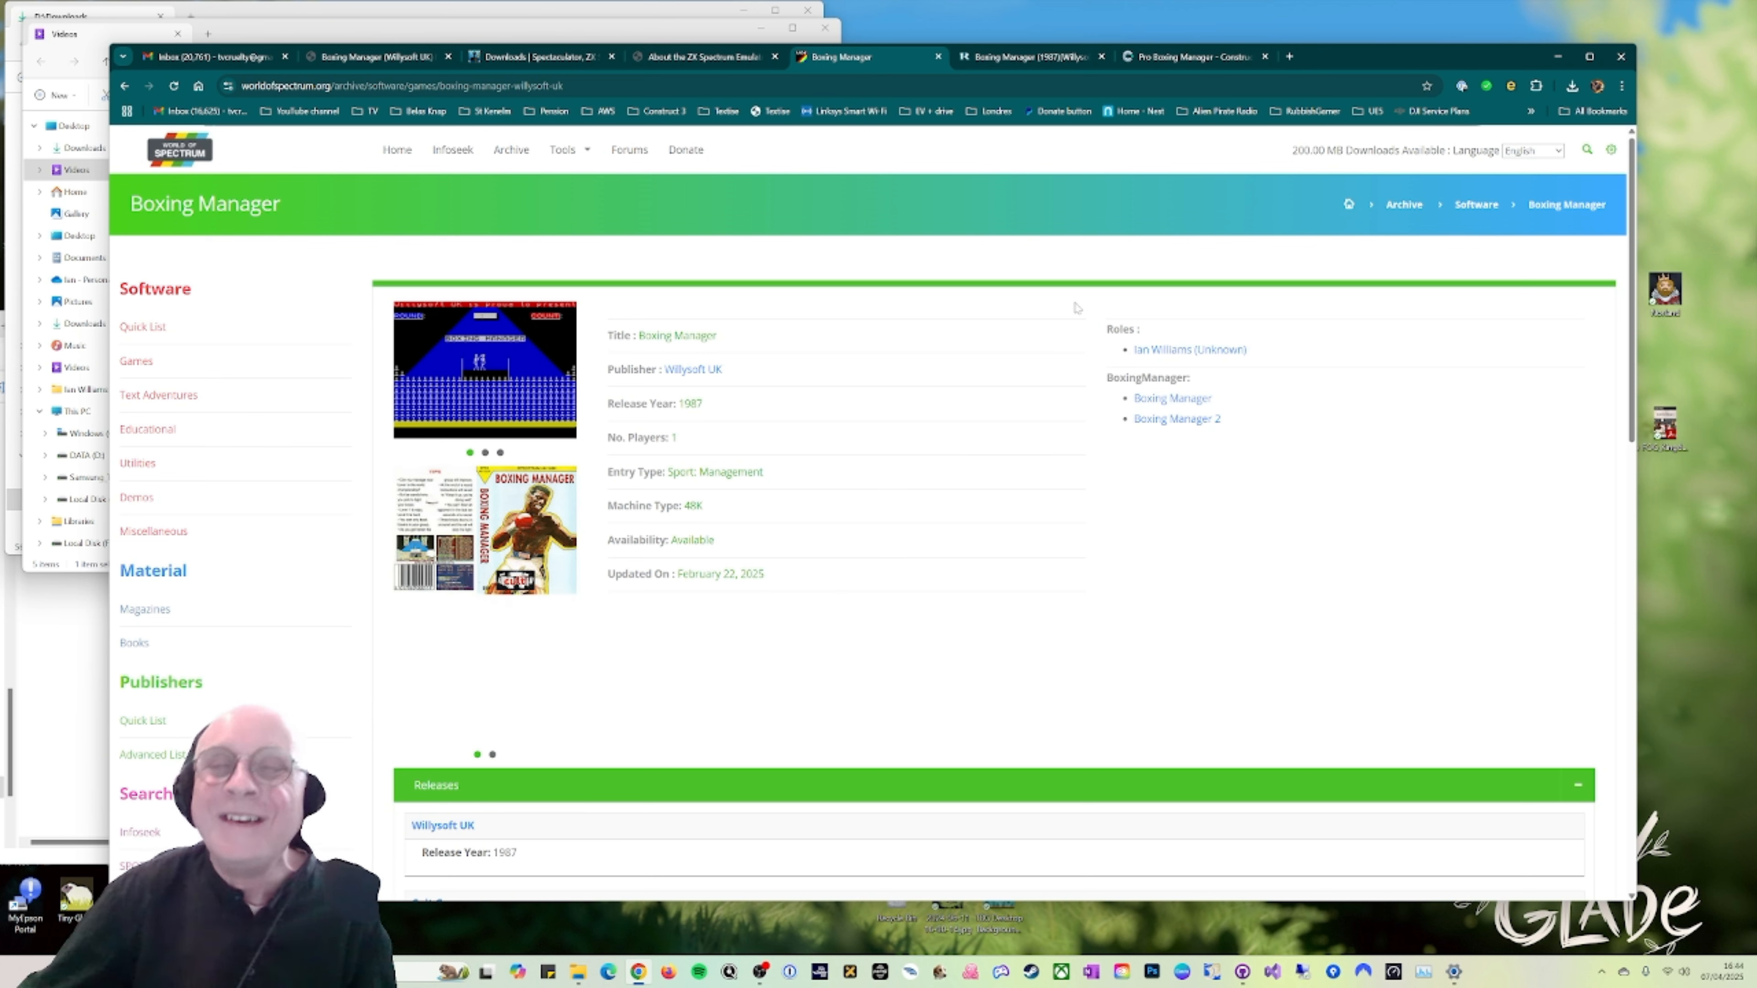
Step: Return to the Pro Boxing Manager project in Construct 3, preview it as far as the boxer's corner screen, and close the preview
{"action": "left_click", "coordinate": [1169, 61]}
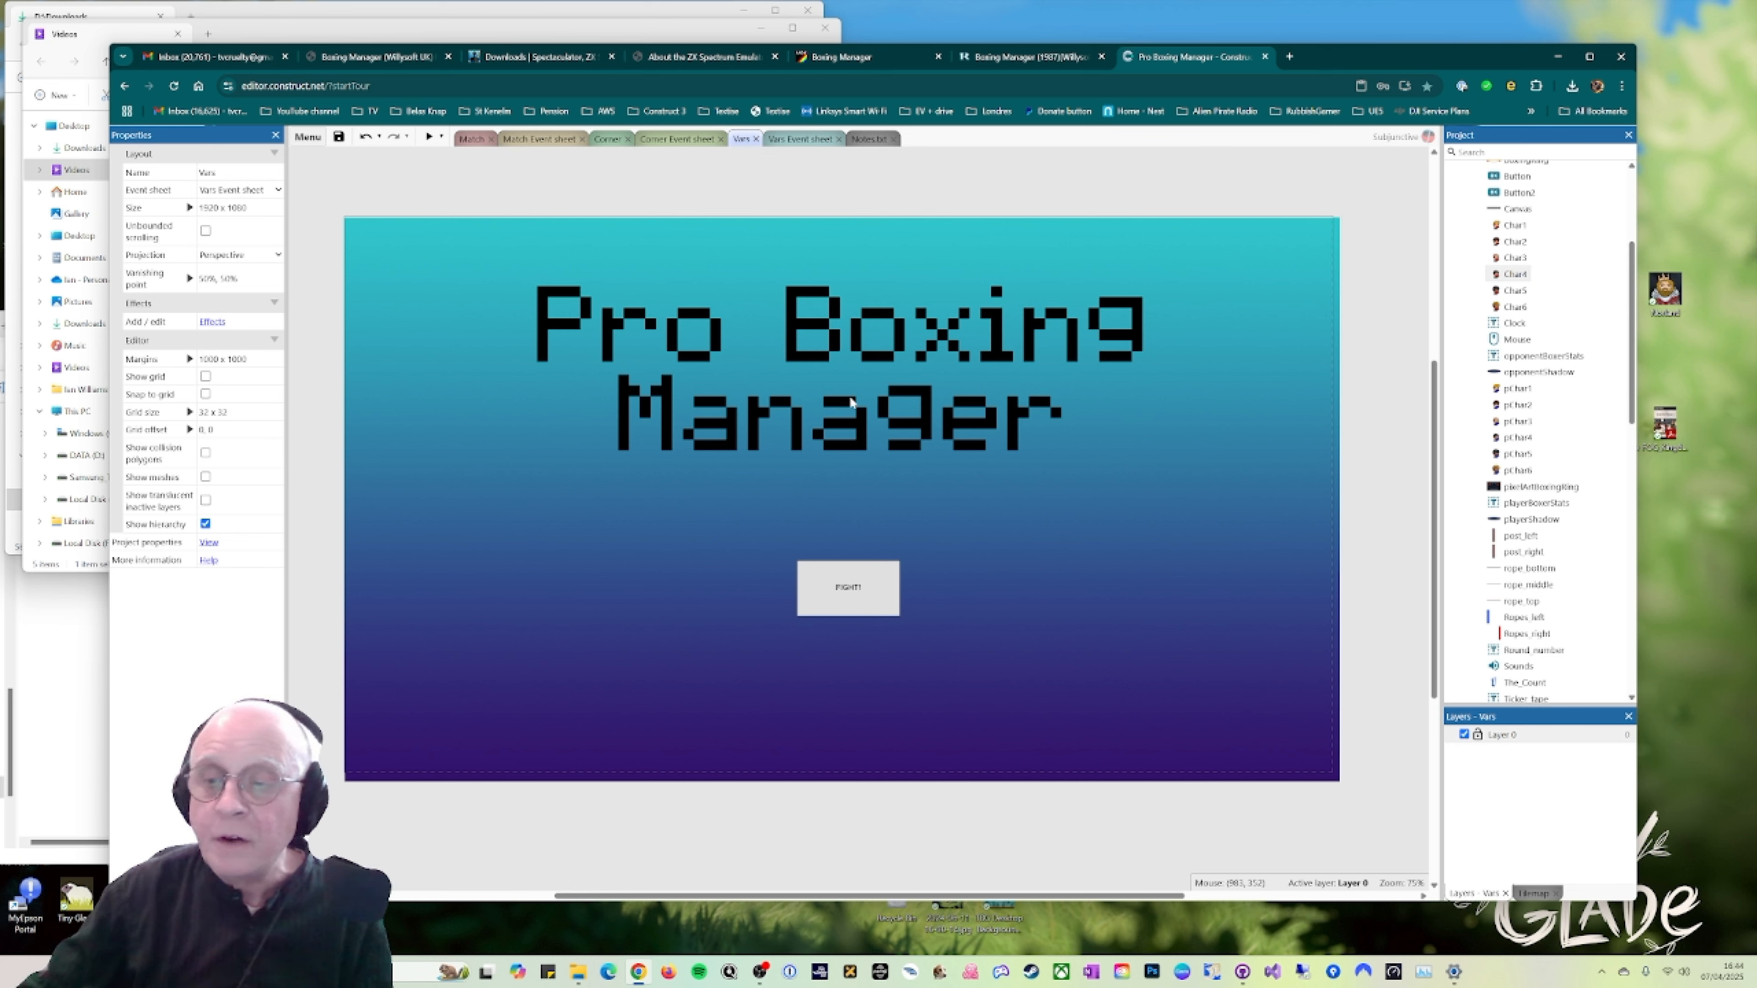
{"action": "key", "text": "F5"}
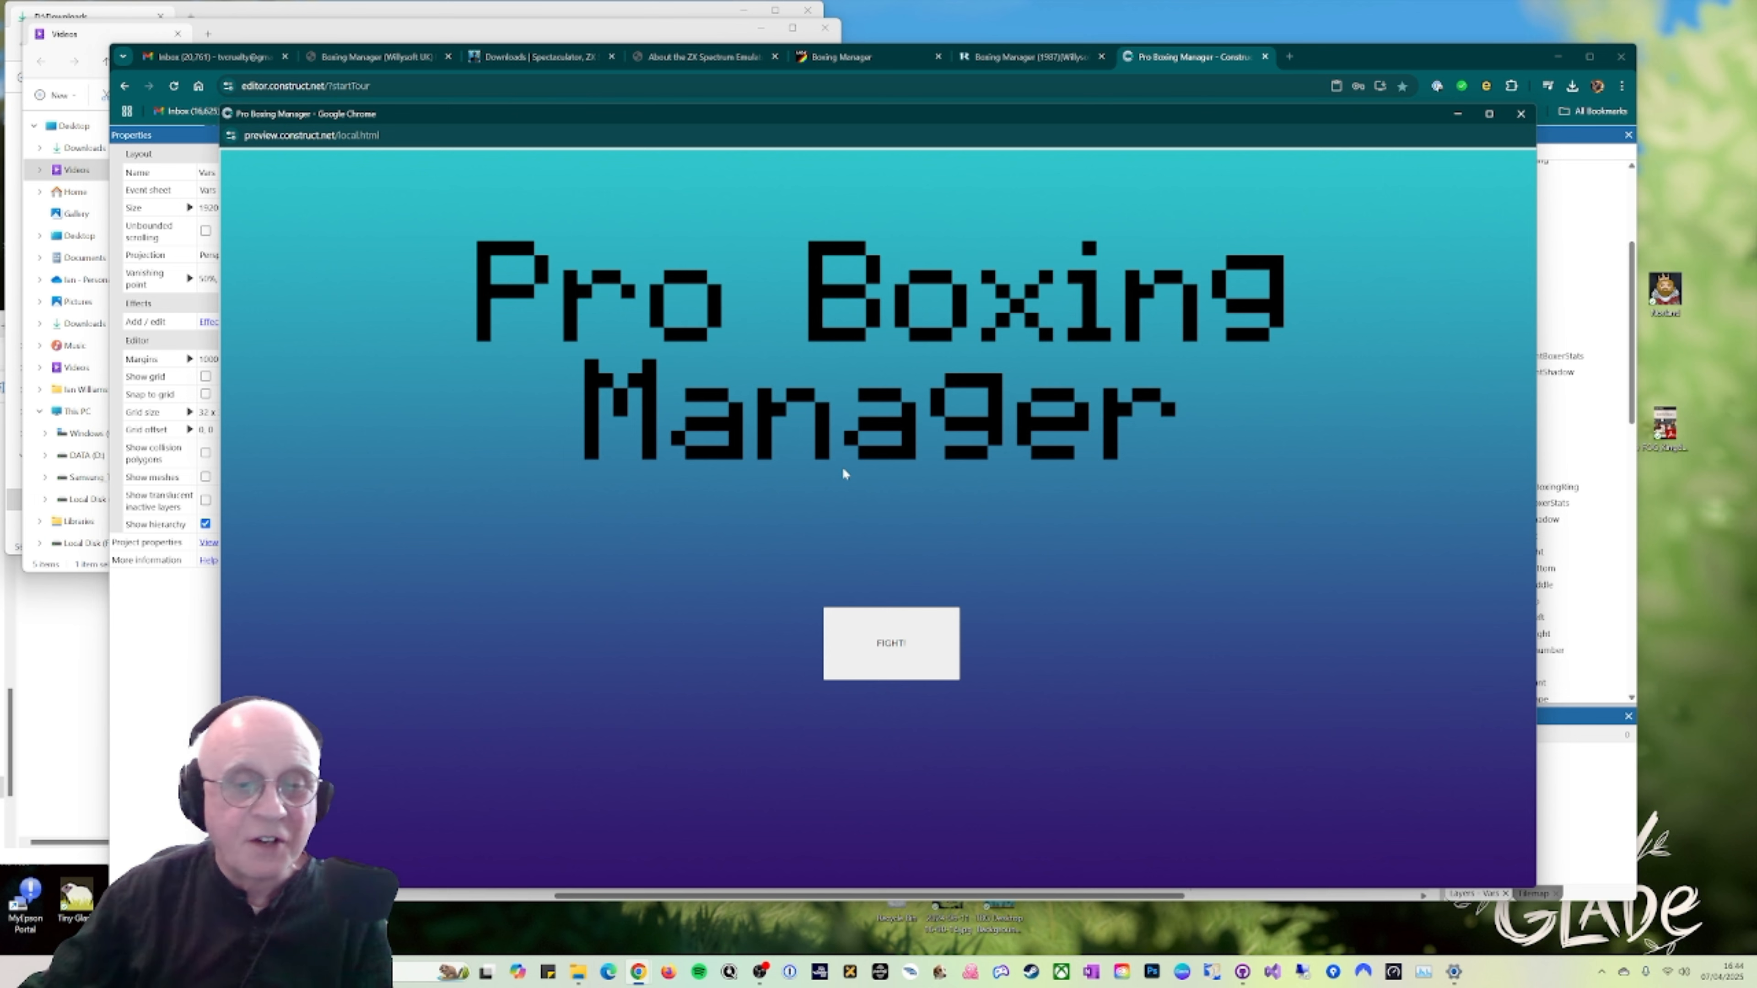
{"action": "left_click", "coordinate": [896, 644]}
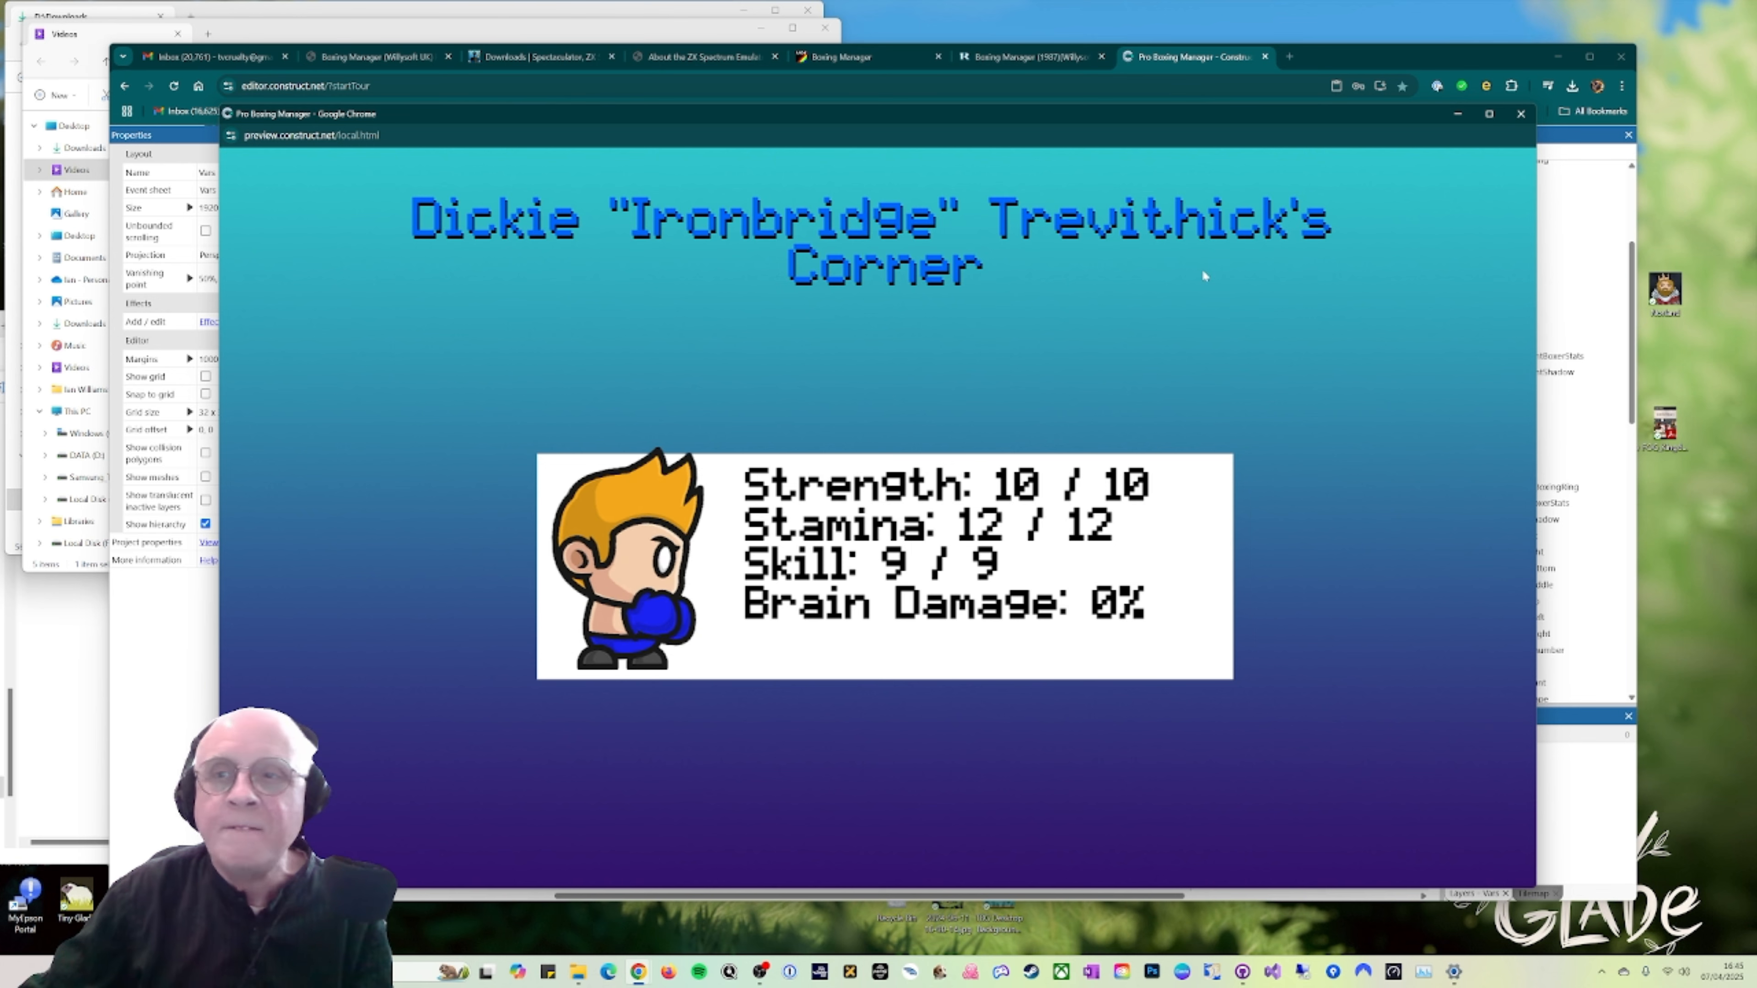
{"action": "left_click", "coordinate": [1520, 116]}
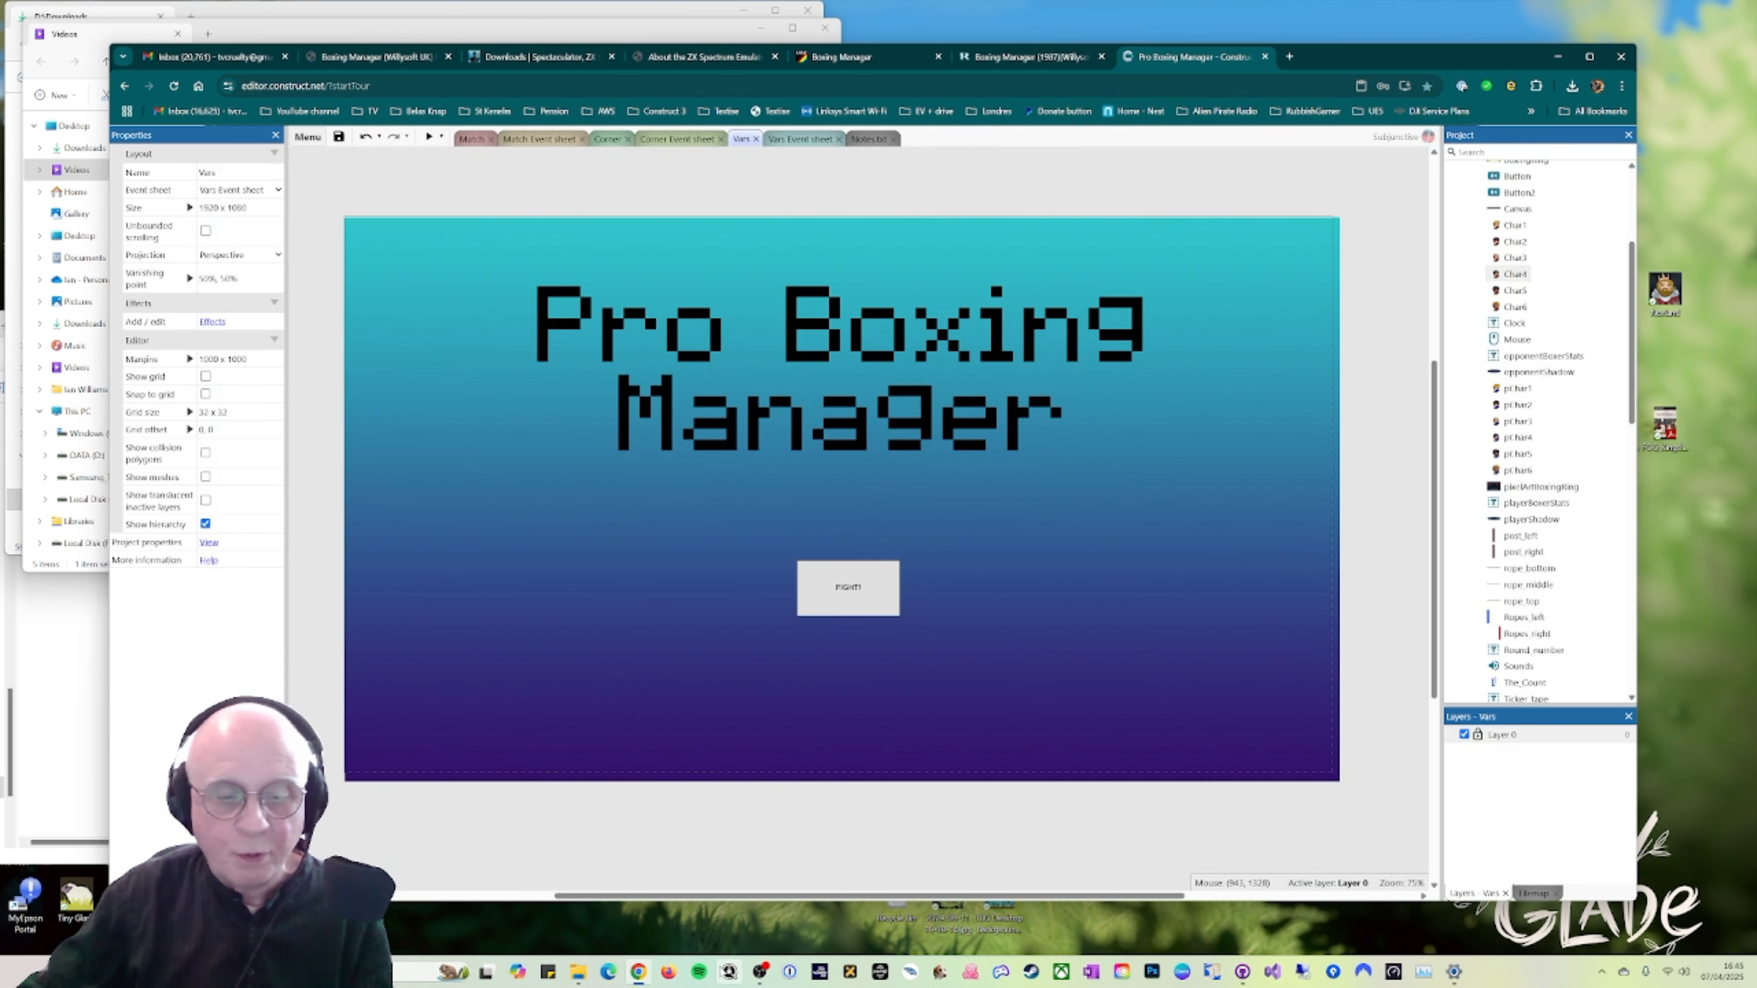
Step: Switch to OBS Studio, stop the running recording, and minimise the OBS window
{"action": "left_click", "coordinate": [760, 972]}
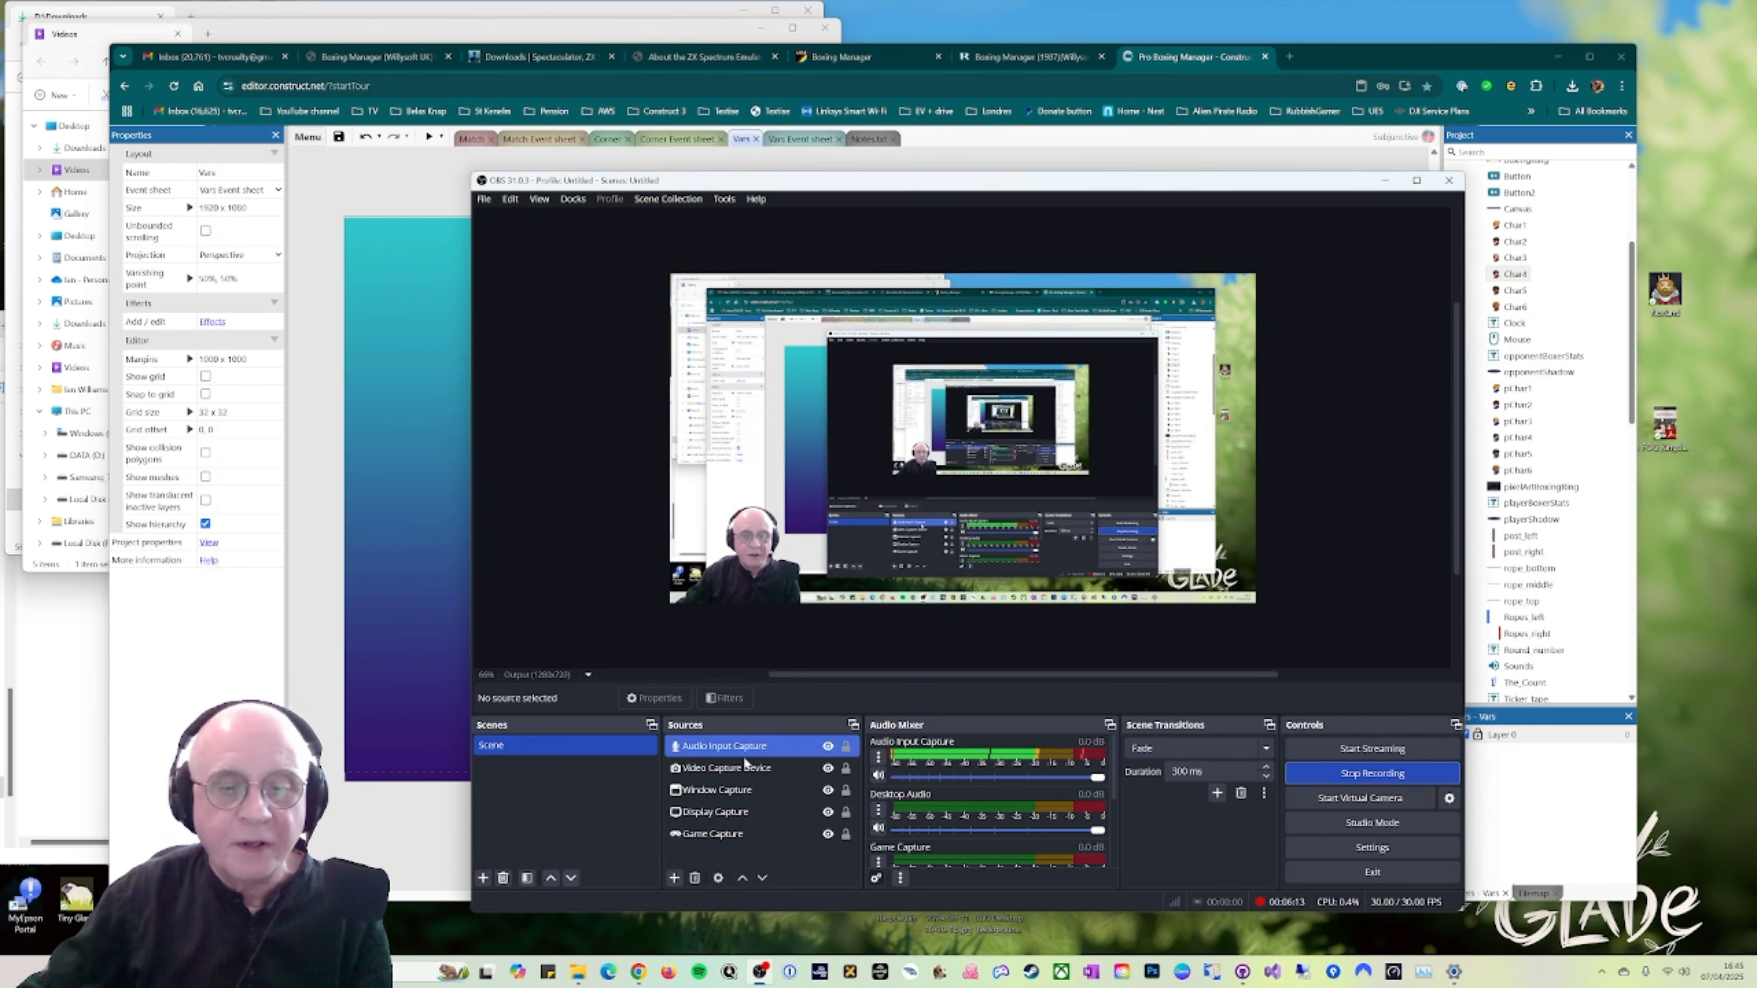
{"action": "left_click", "coordinate": [1356, 782]}
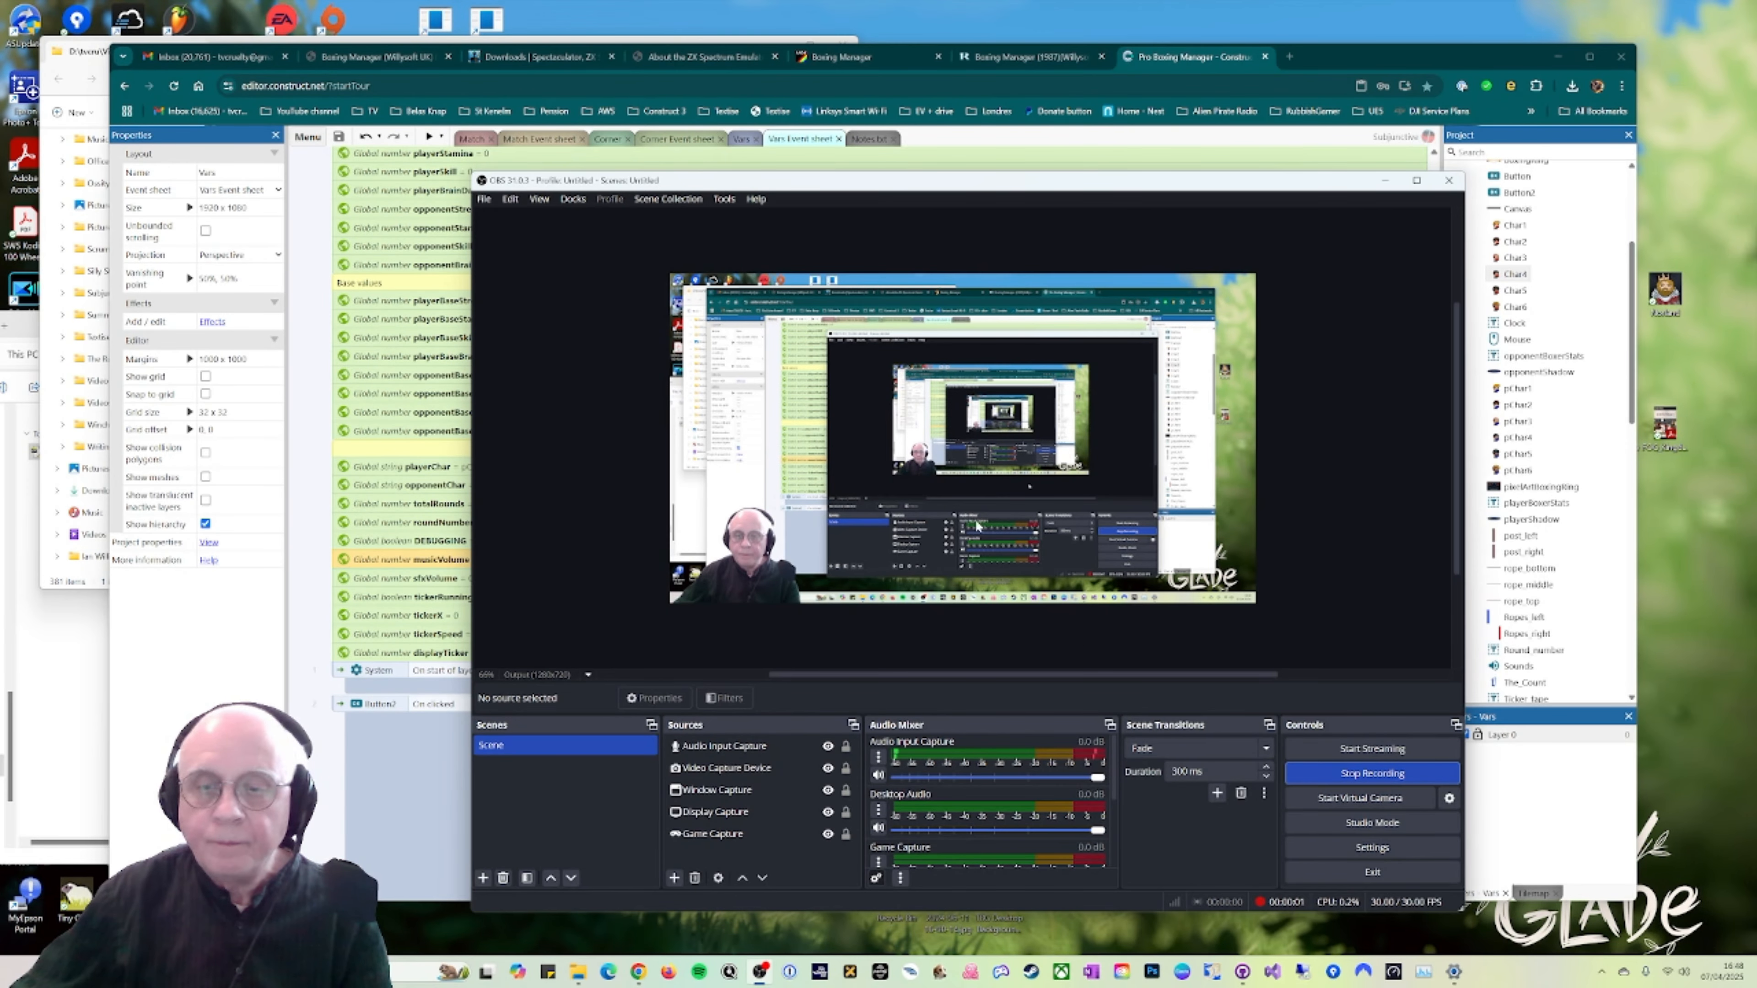
{"action": "left_click", "coordinate": [1385, 181]}
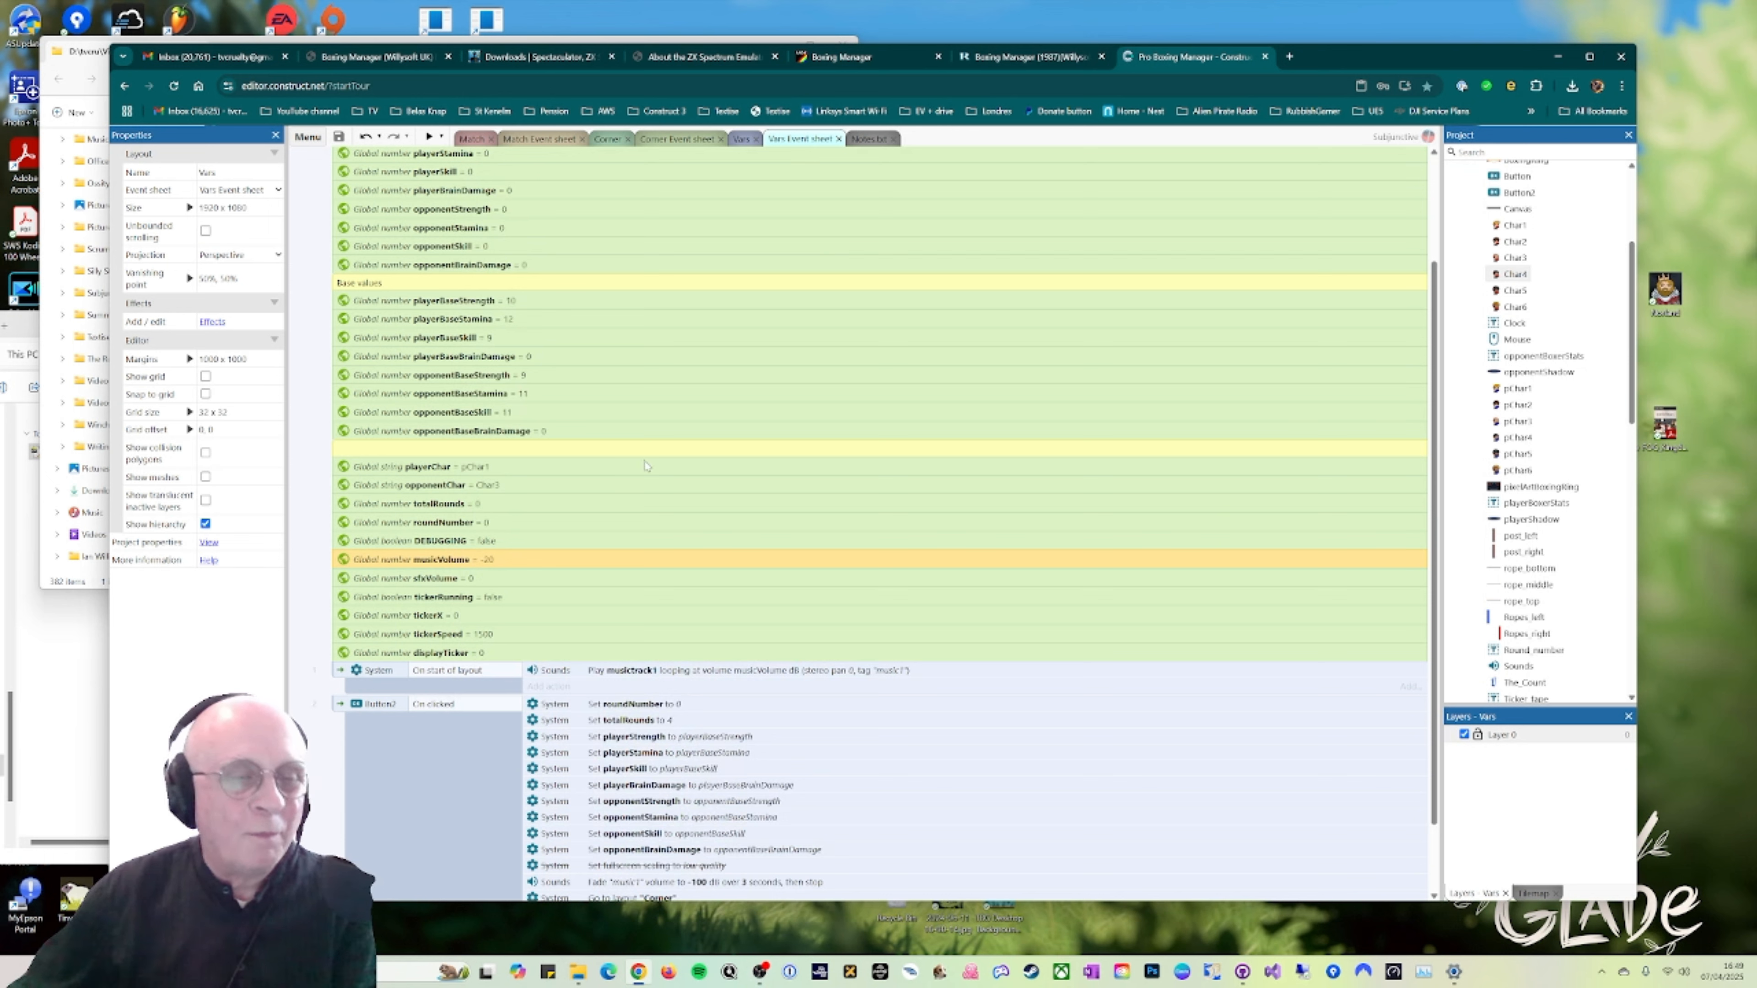
Step: Preview the project again, start the fight, and continue past the boxer's corner screen into round 1 of the match
{"action": "left_click", "coordinate": [430, 138]}
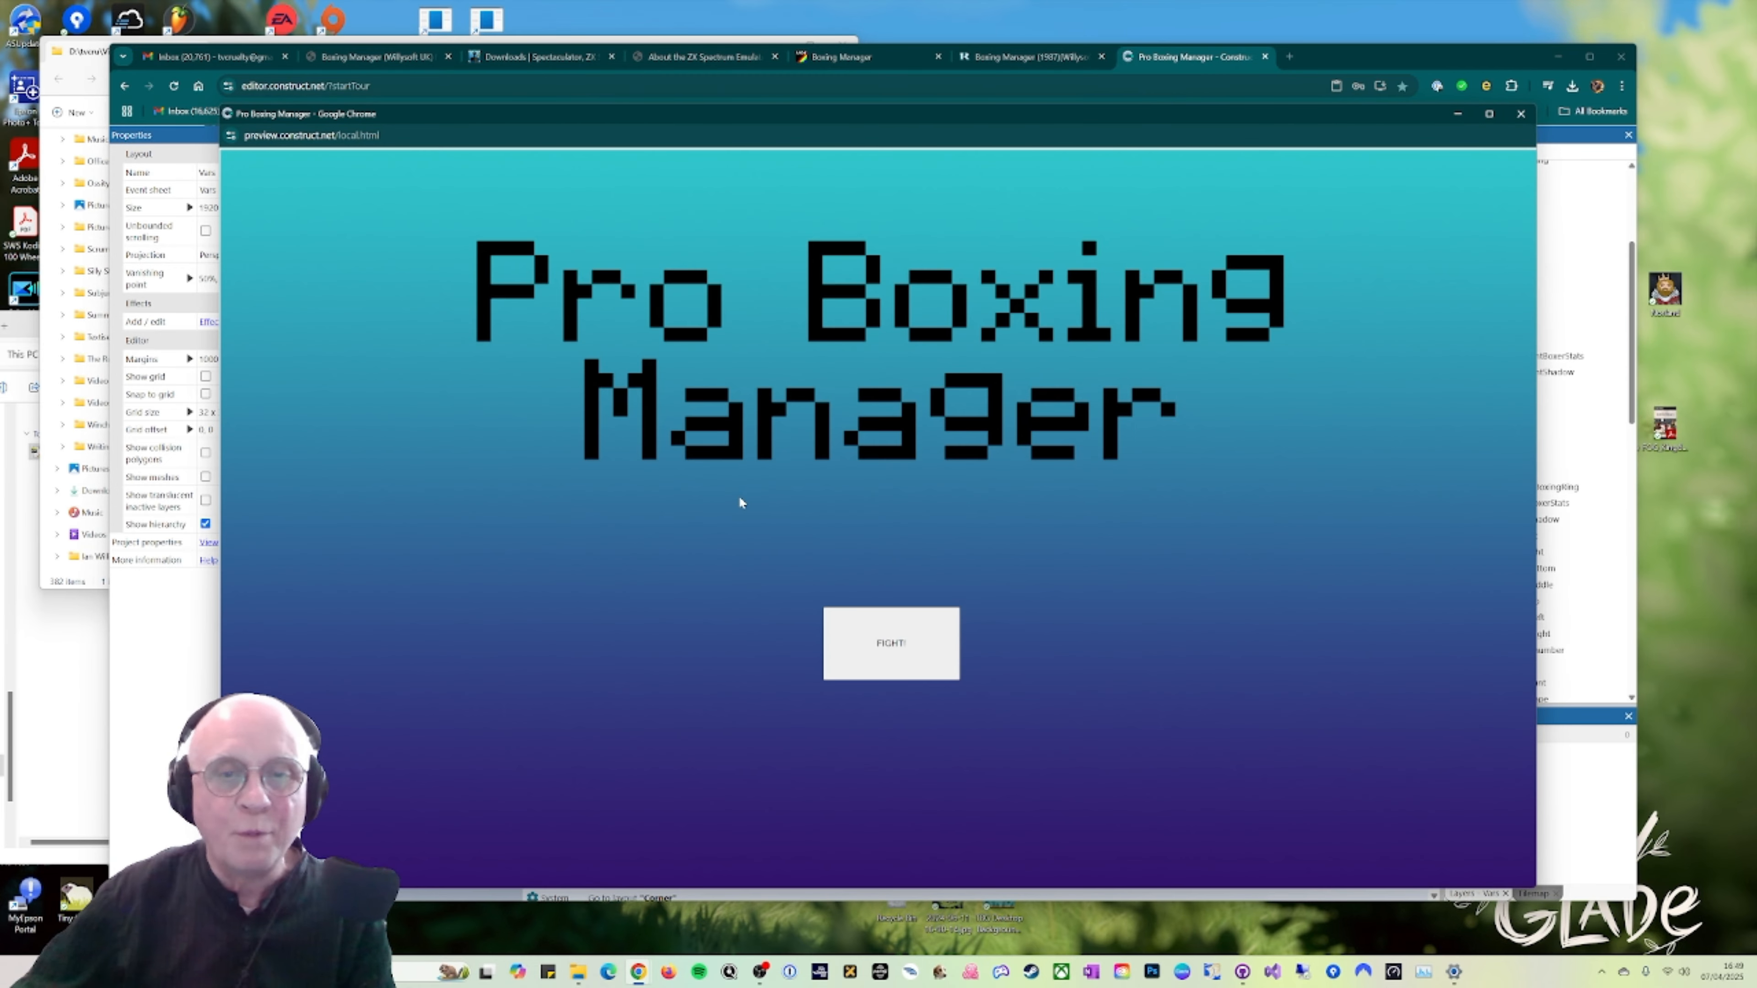
{"action": "left_click", "coordinate": [892, 649]}
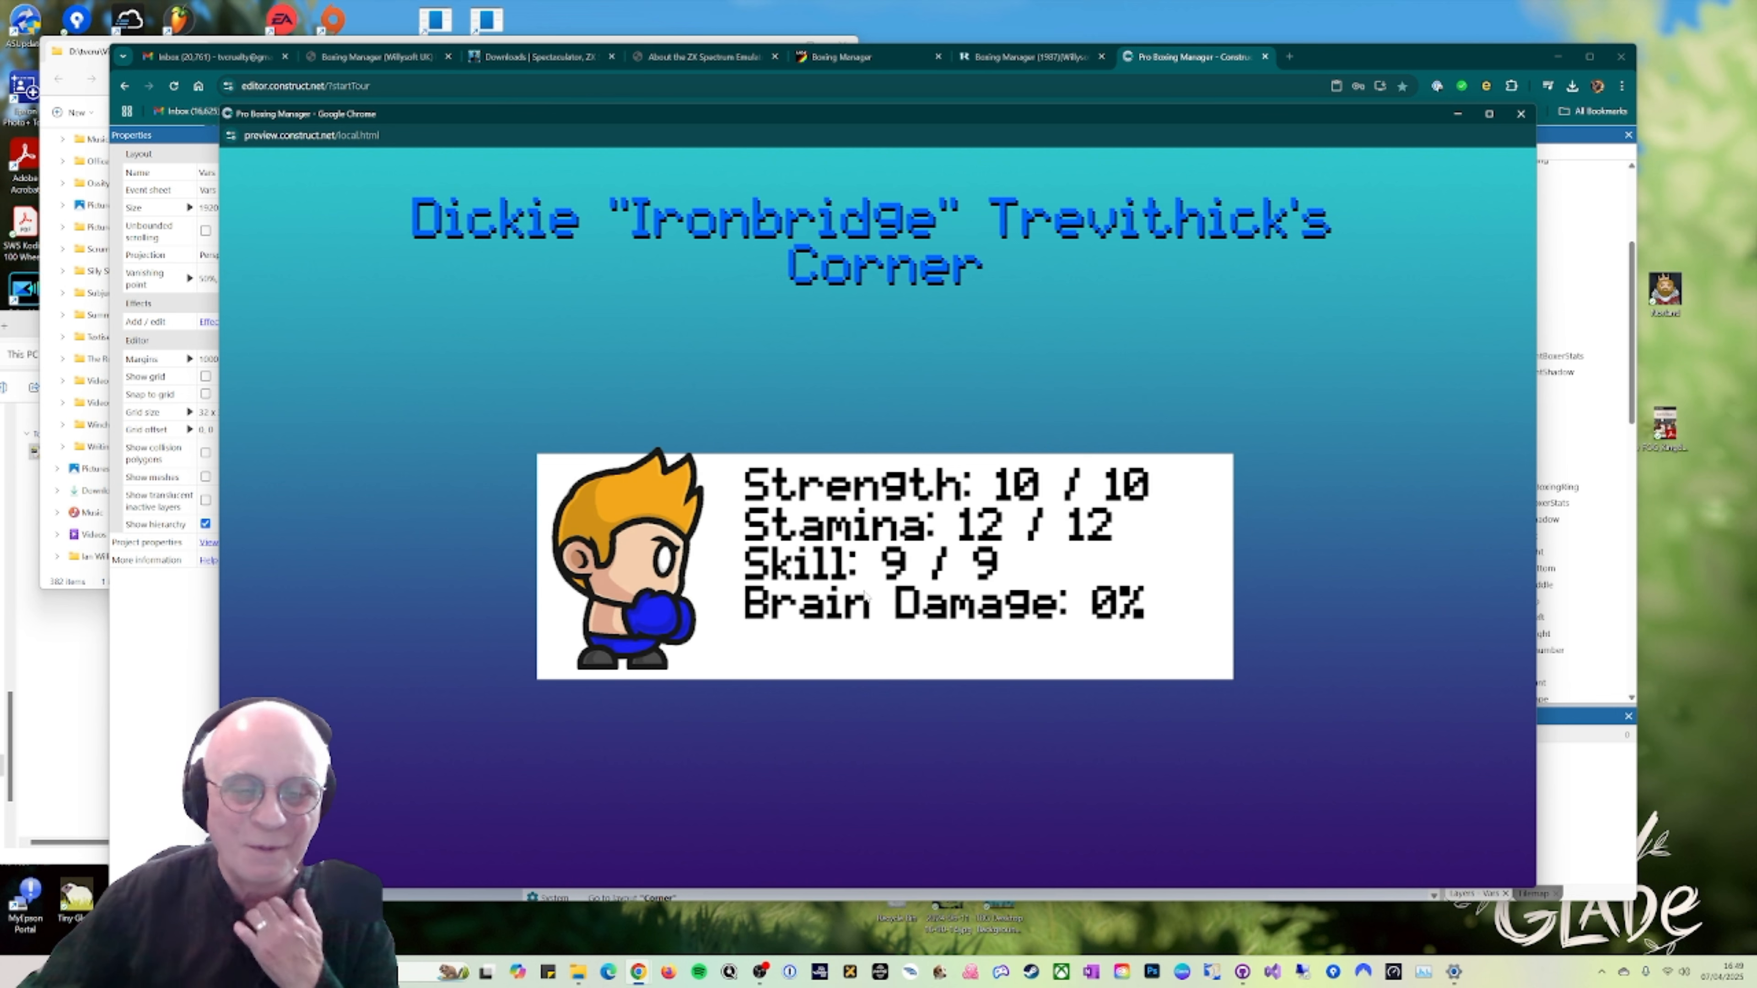
{"action": "left_click", "coordinate": [837, 520]}
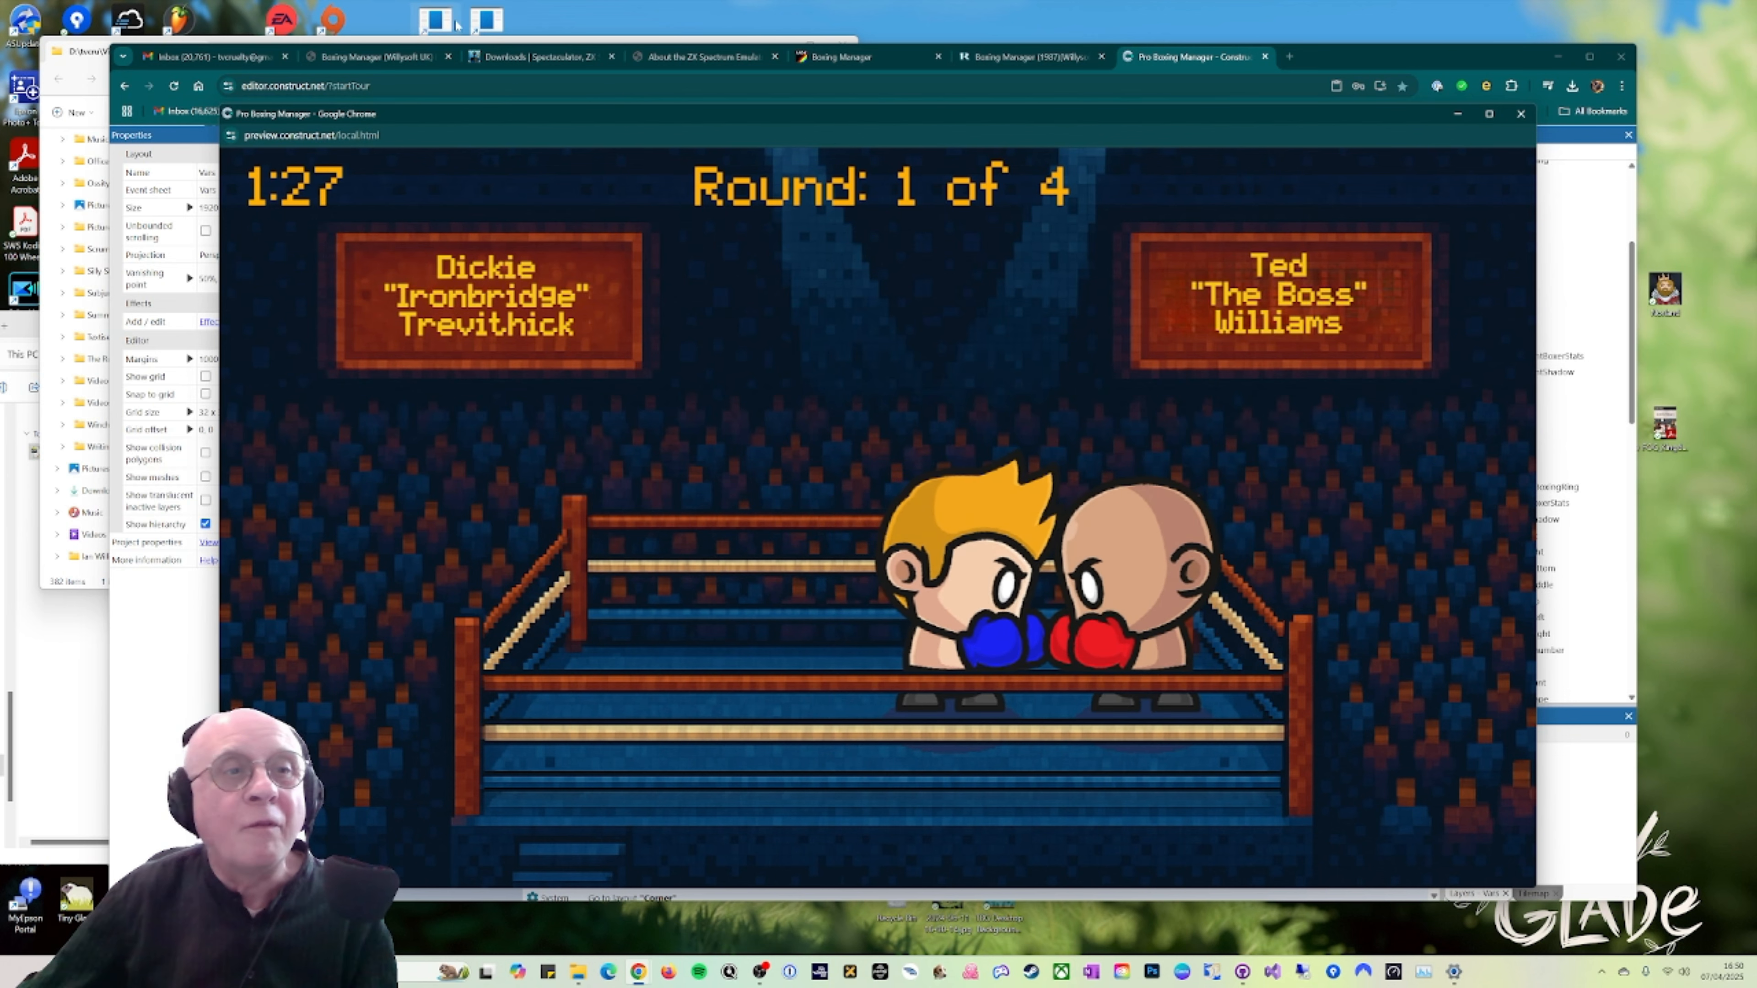
Step: Revisit the original Boxing Manager review page, close the running game preview, and return to the Construct 3 project
{"action": "left_click", "coordinate": [382, 60]}
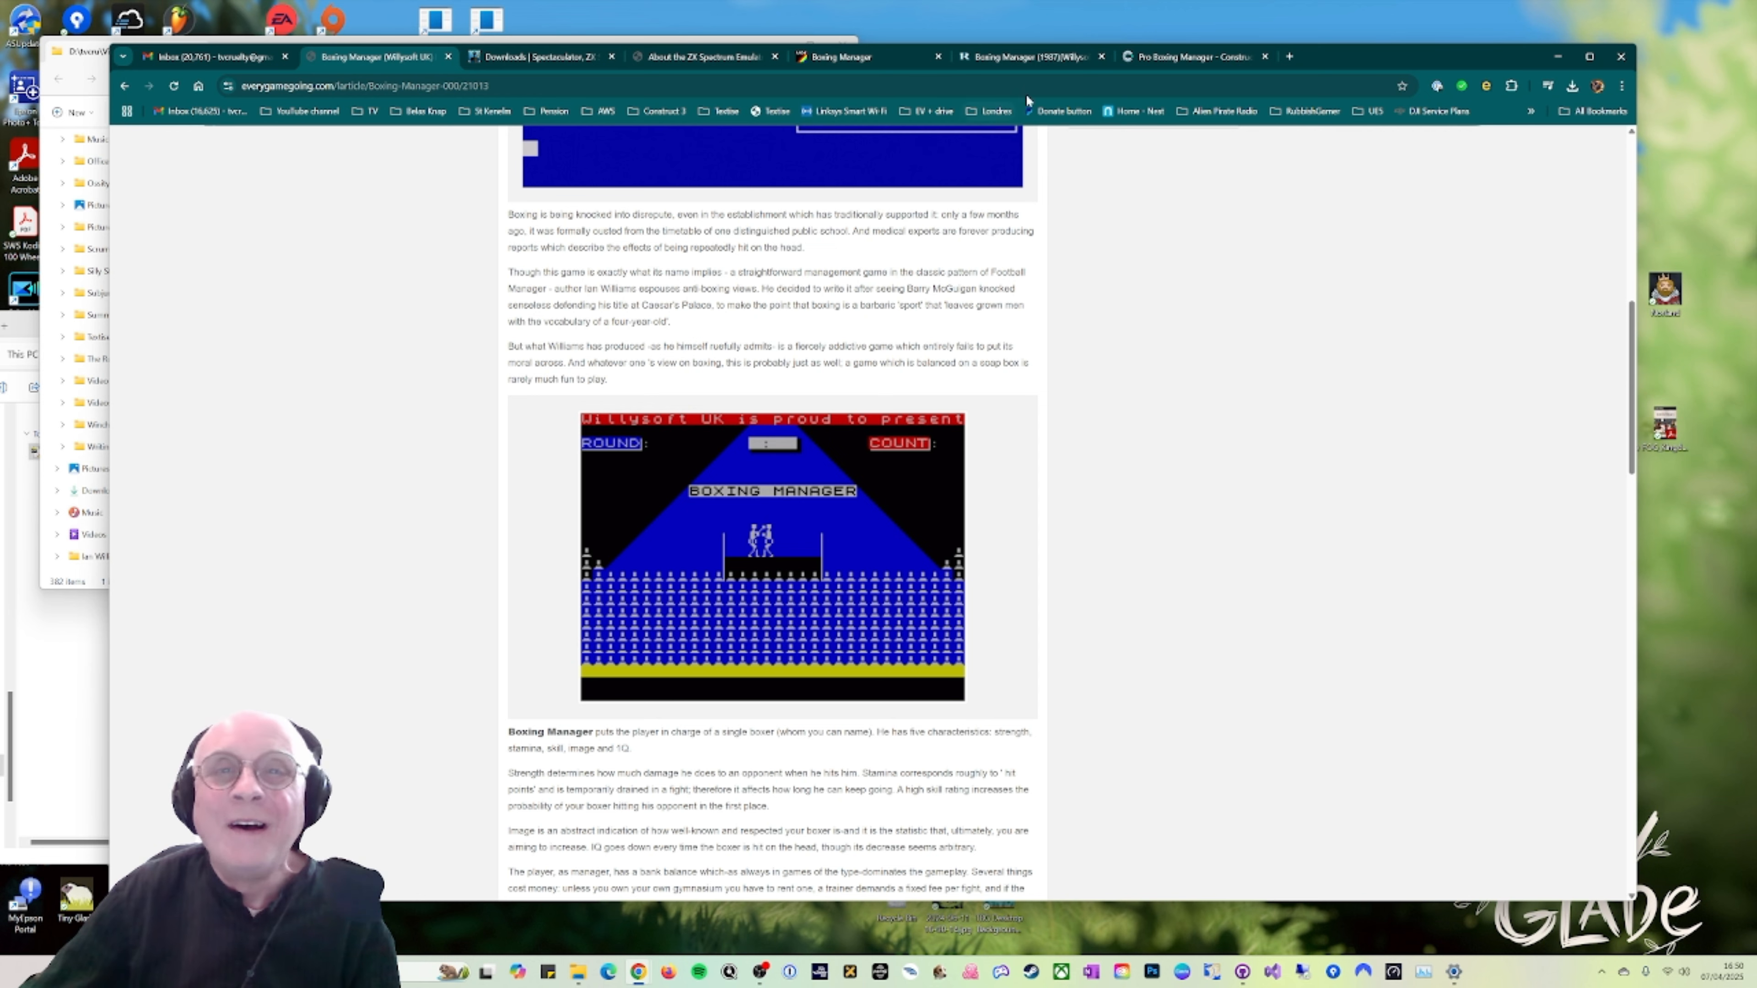
{"action": "left_click", "coordinate": [1199, 56]}
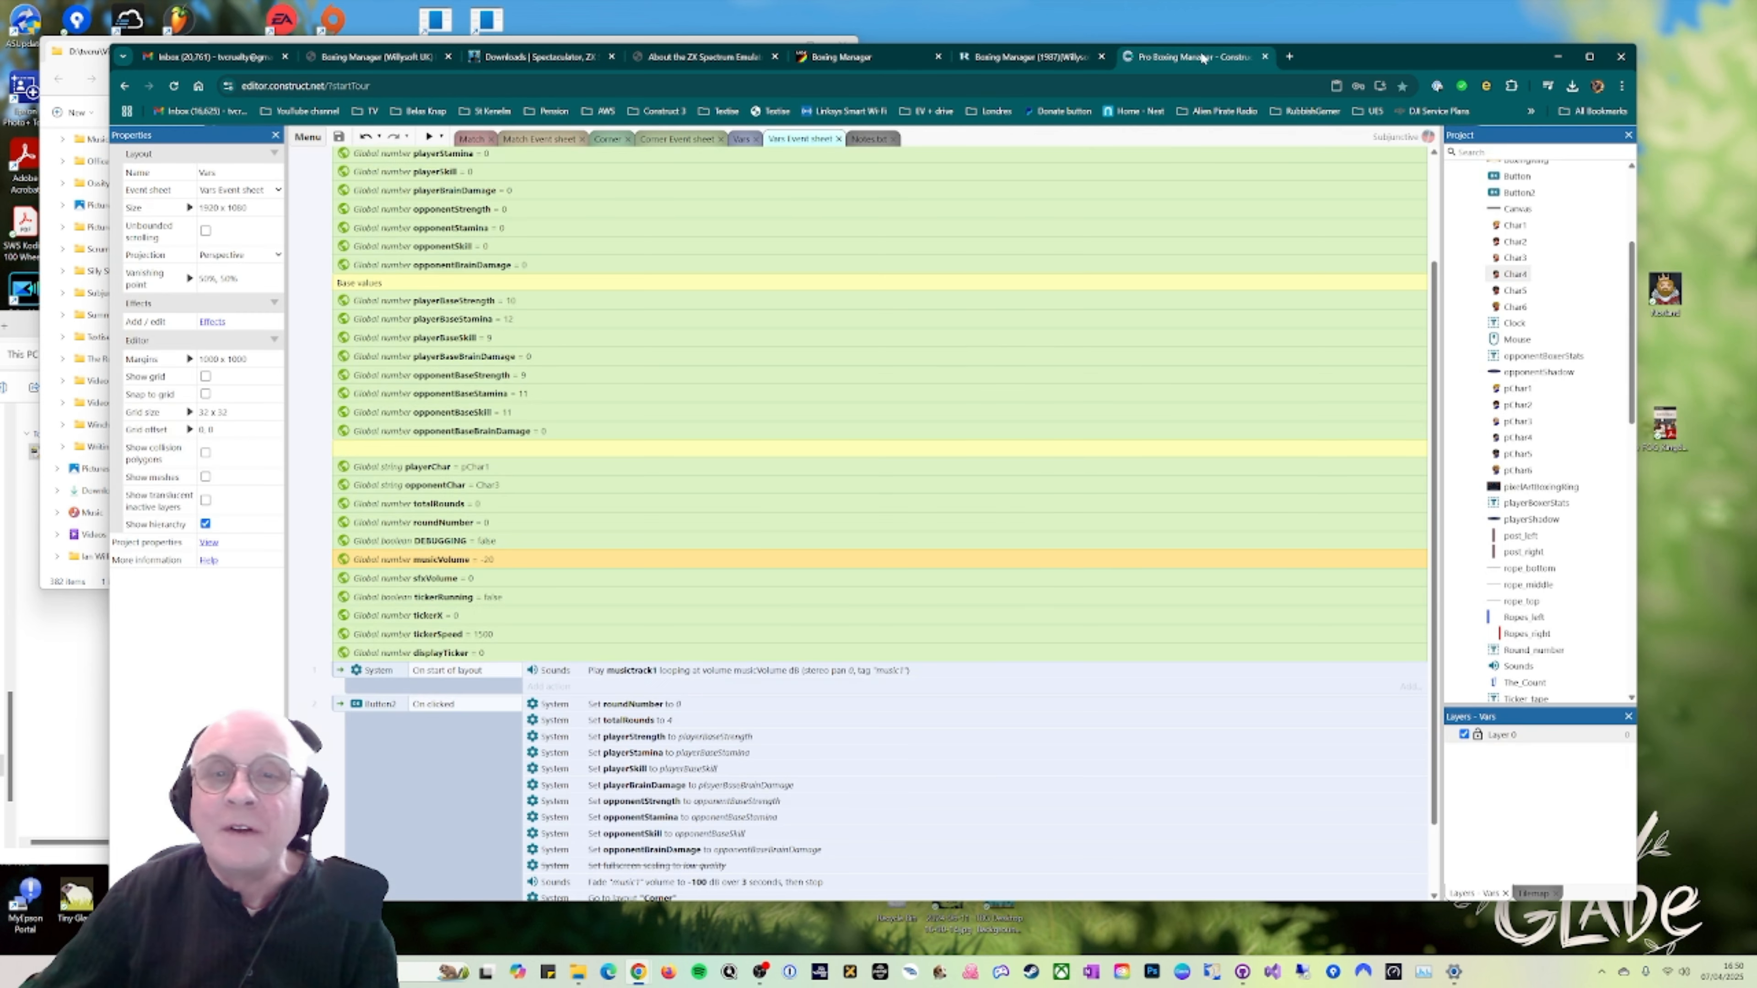
{"action": "left_click", "coordinate": [1556, 57]}
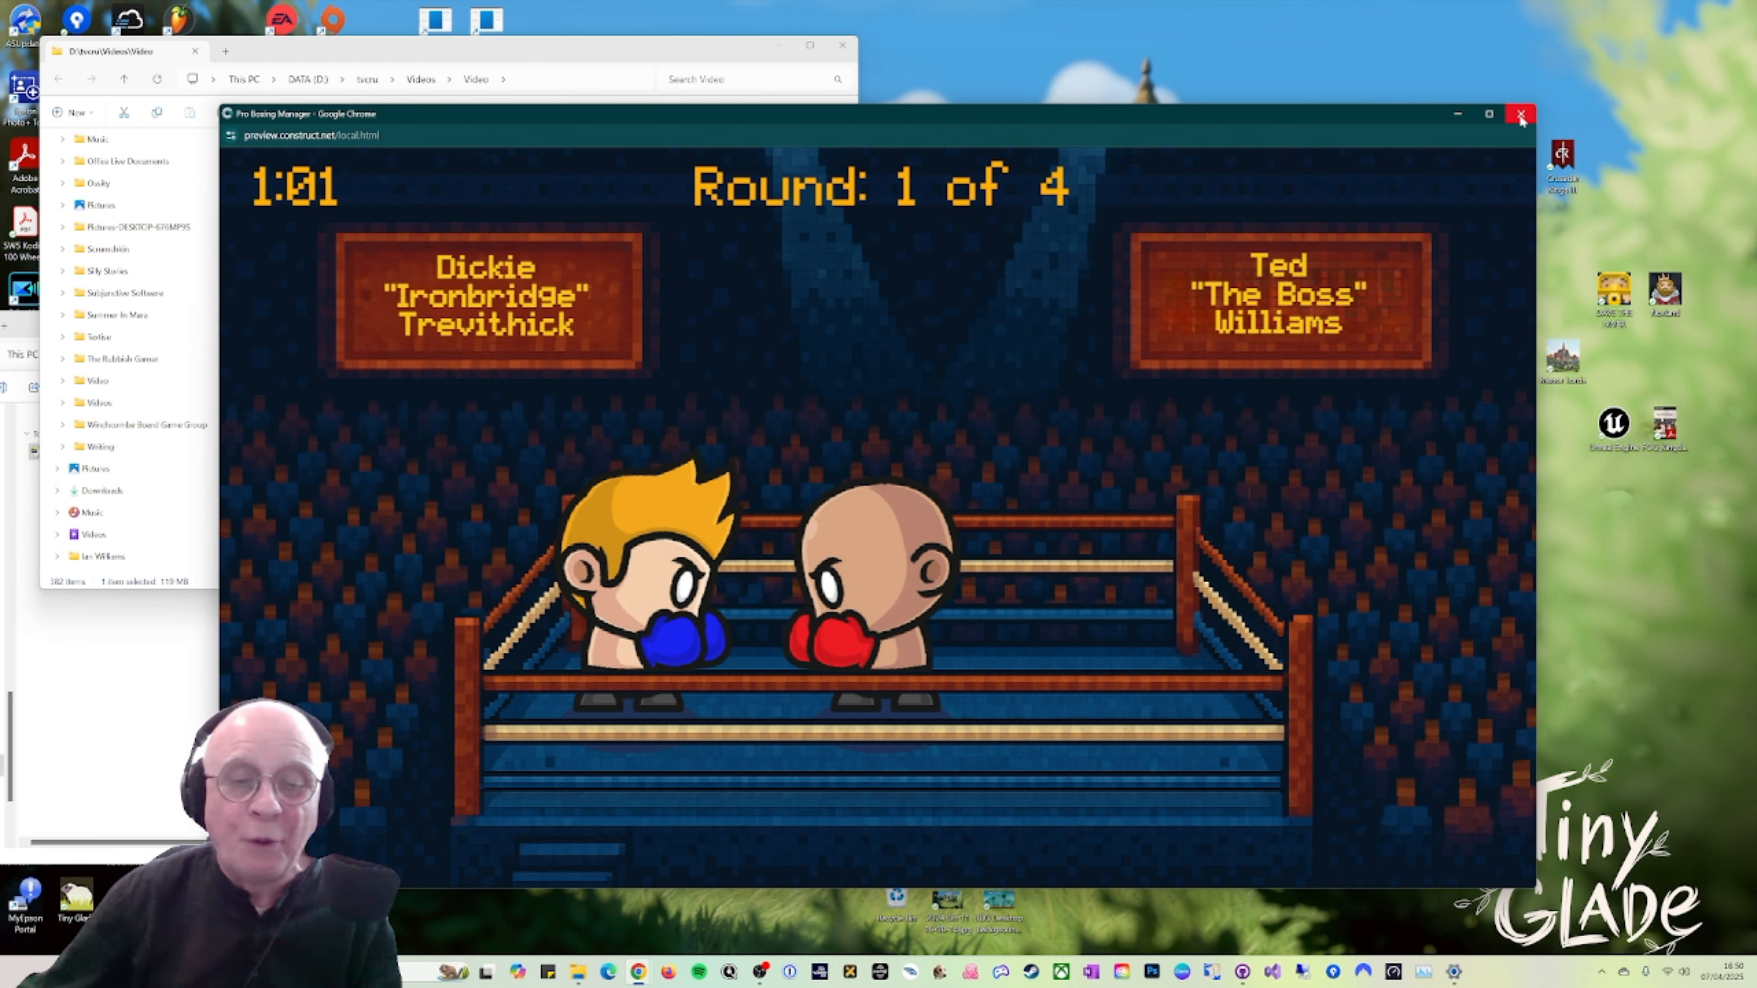
{"action": "left_click", "coordinate": [1526, 117]}
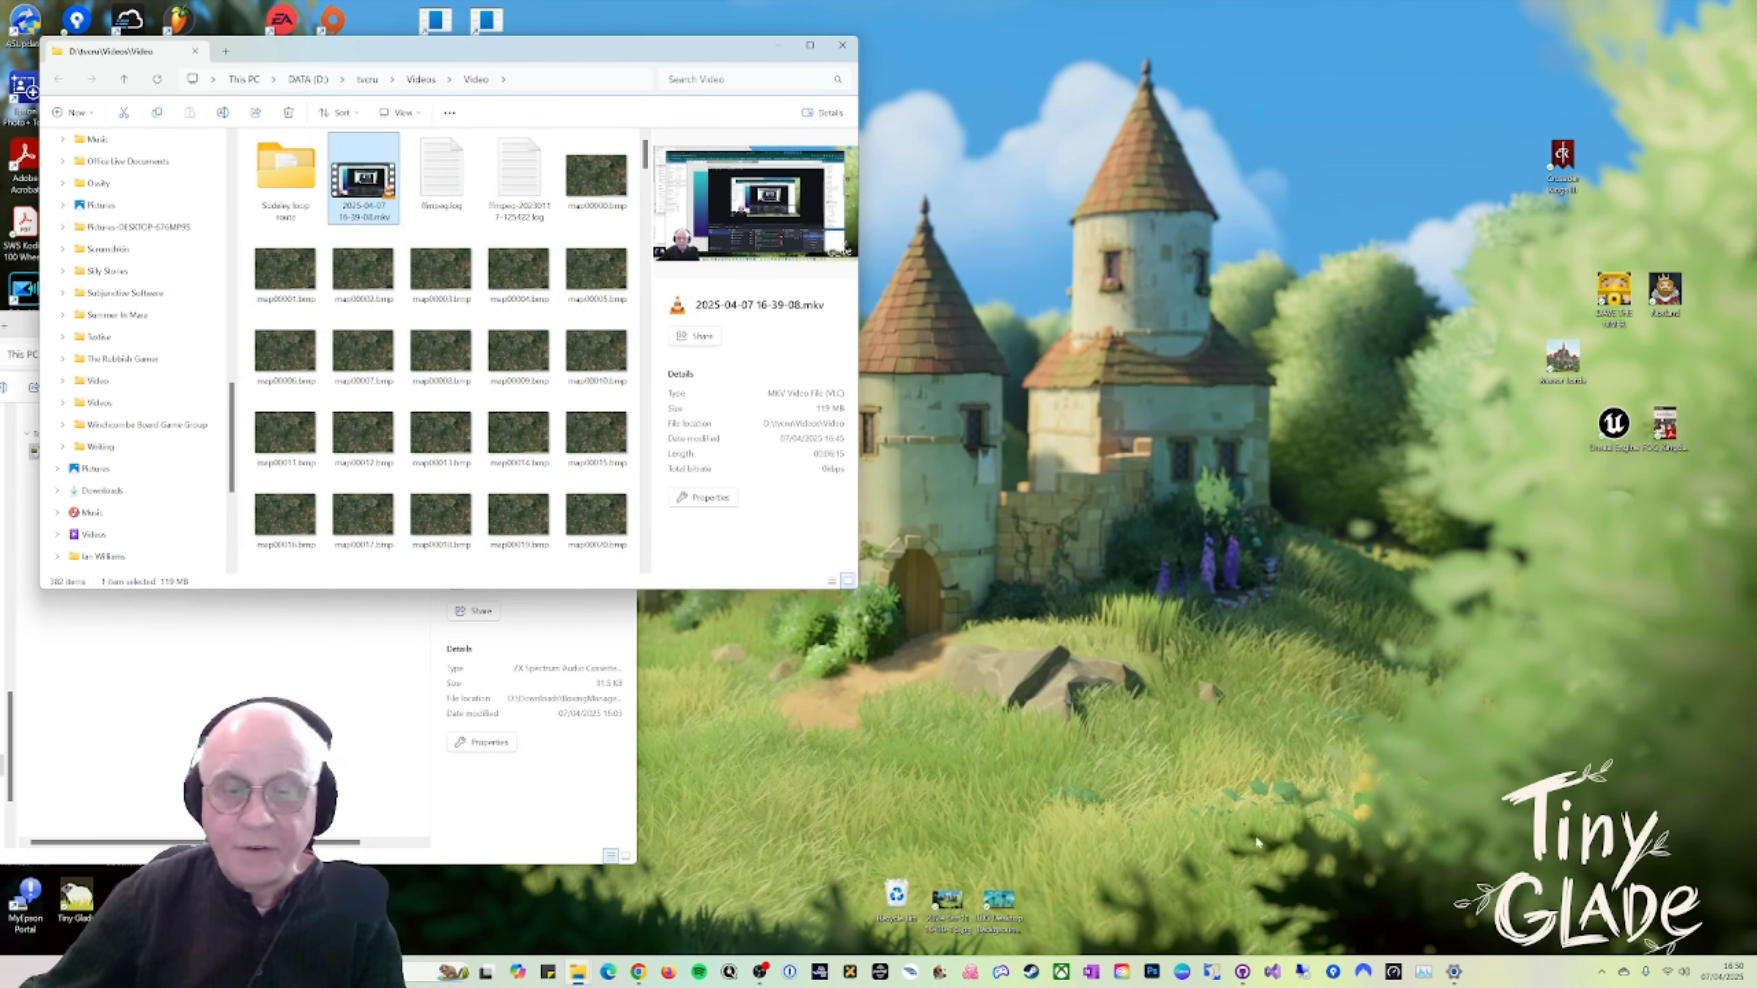
{"action": "left_click", "coordinate": [638, 972]}
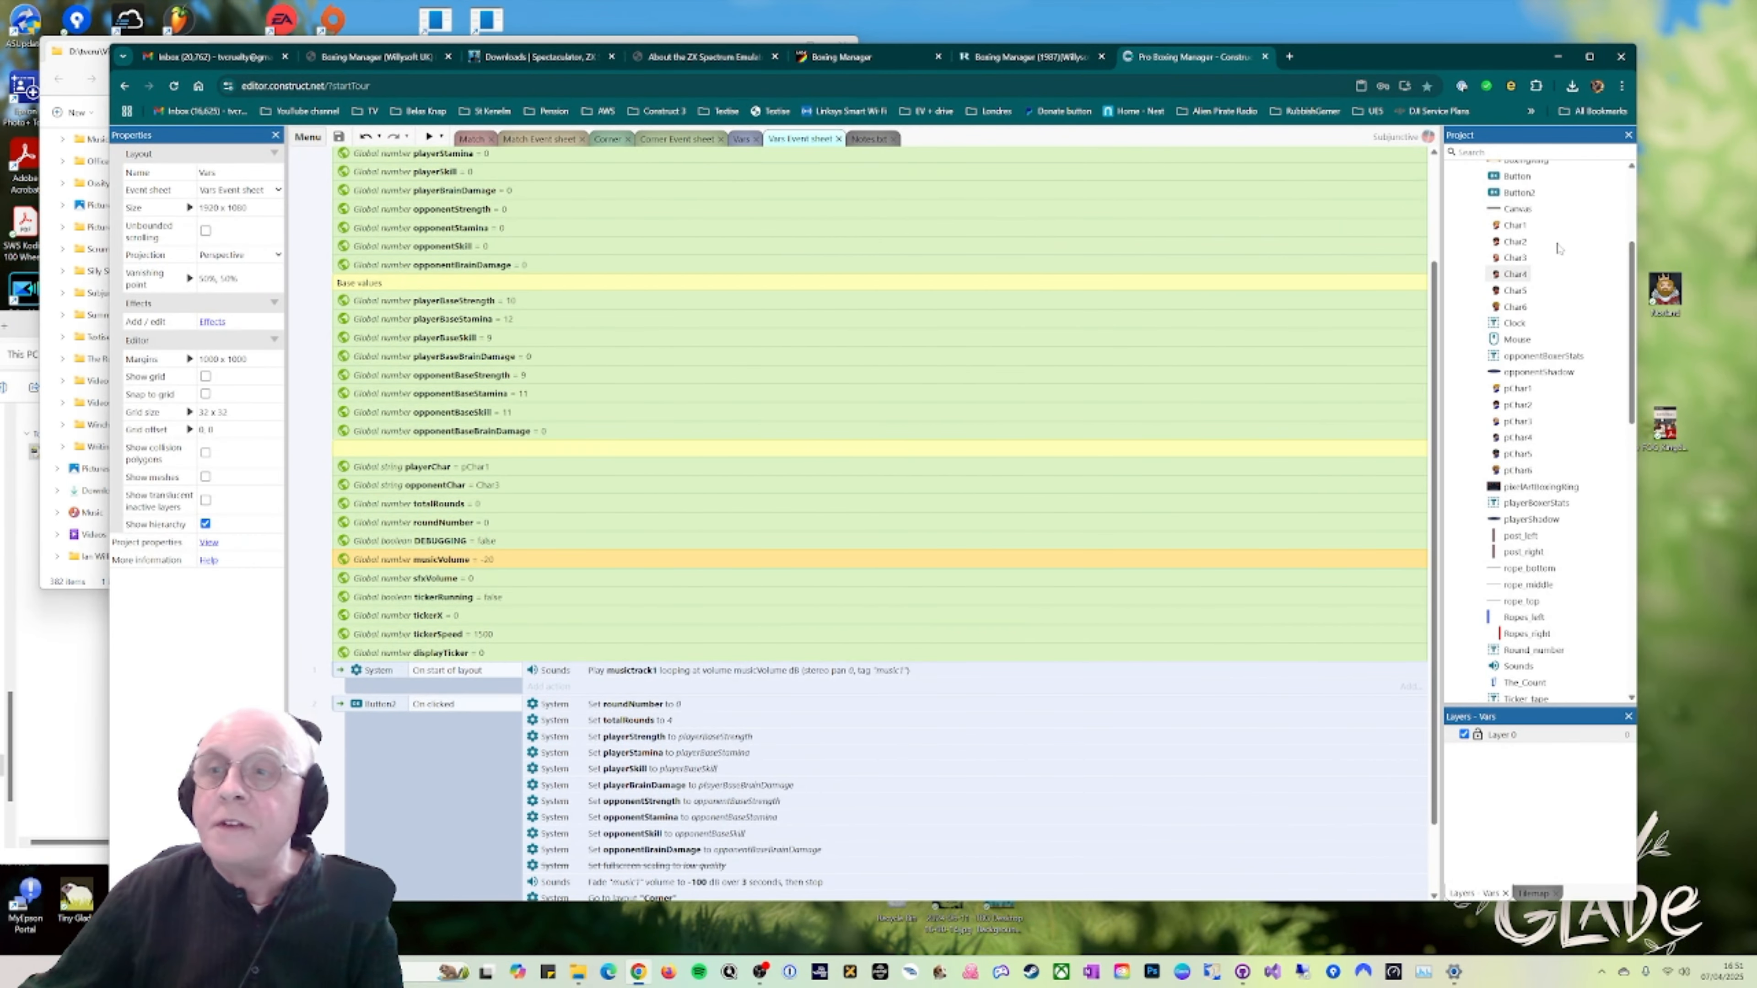
Step: Open the Char4 sprite in the Animations Editor and play a preview of its Blocking animation
{"action": "double_click", "coordinate": [1515, 275]}
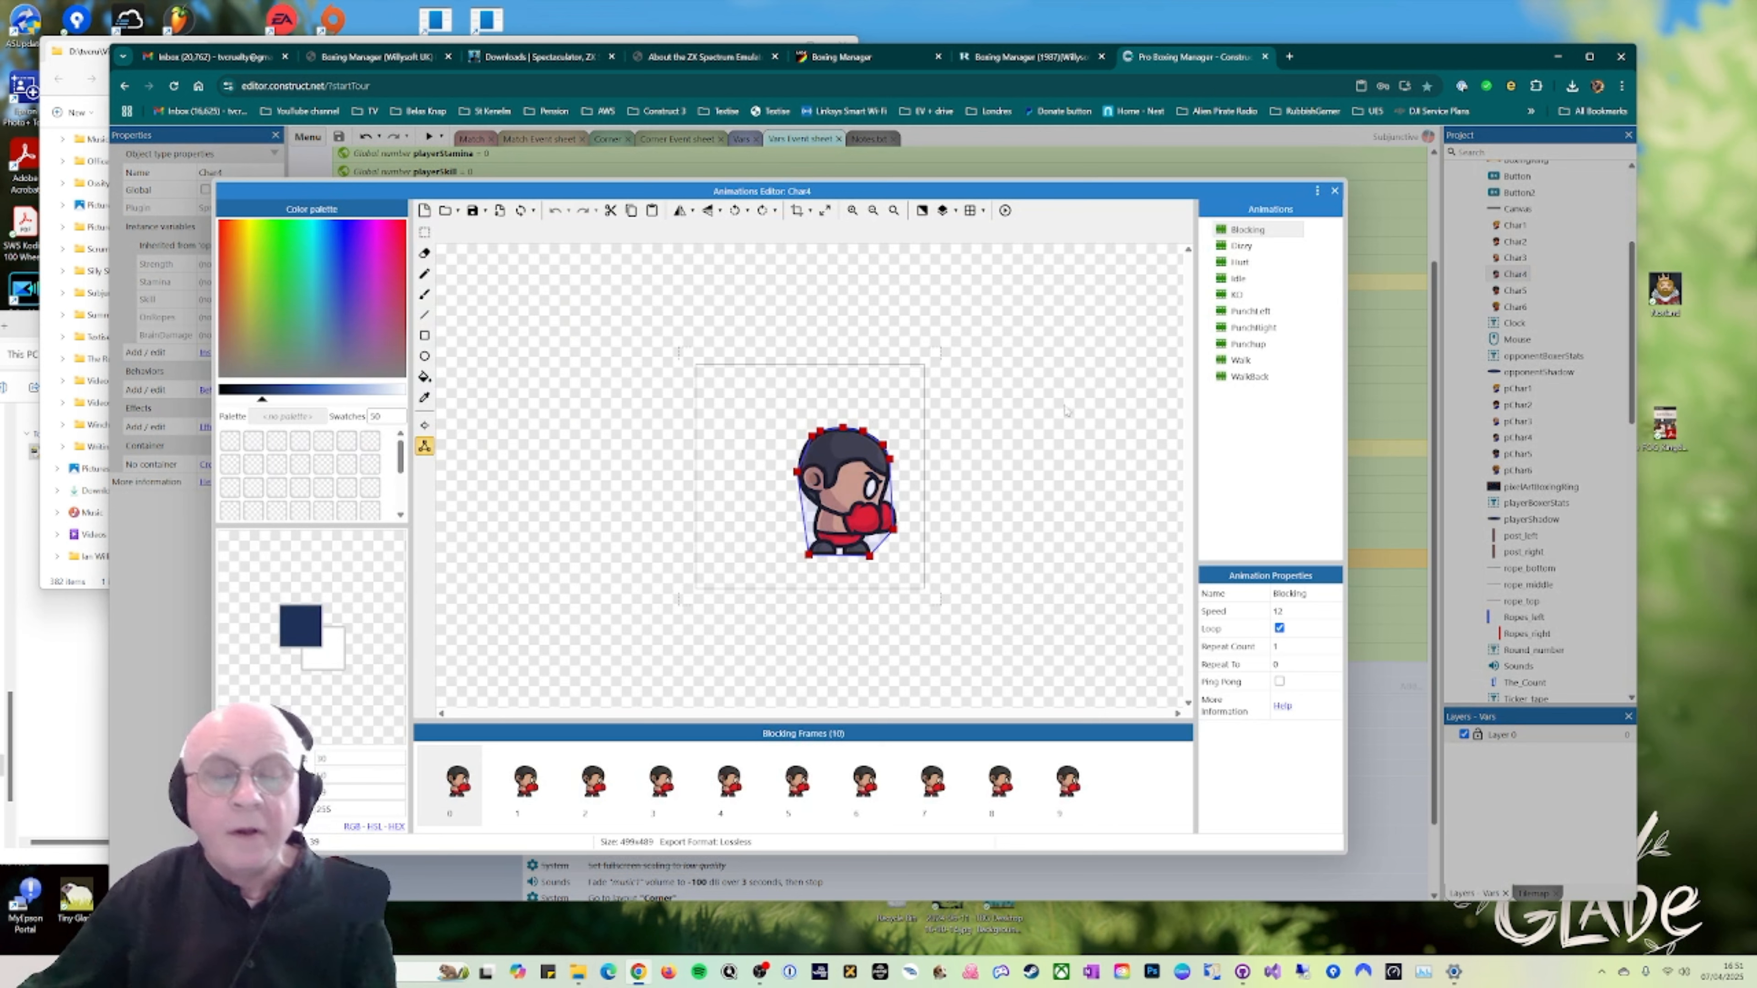
{"action": "left_click", "coordinate": [853, 211]}
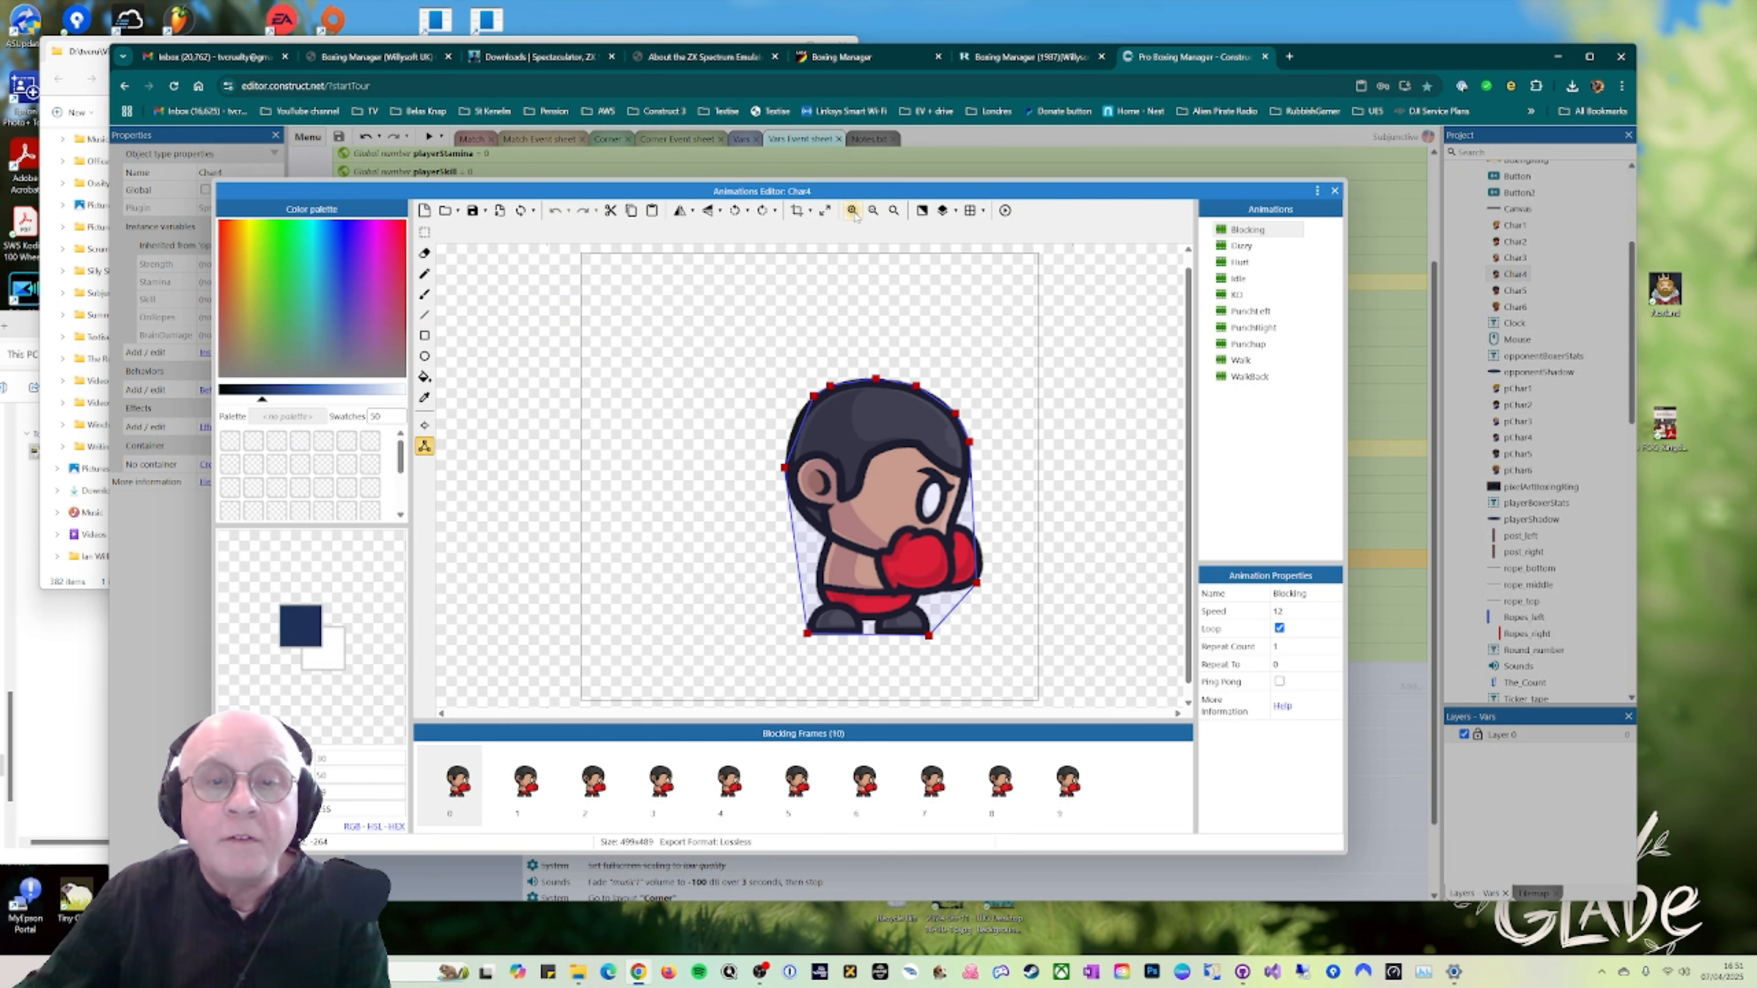
{"action": "middle_click_drag", "start_coordinate": [990, 520], "coordinate": [979, 634]}
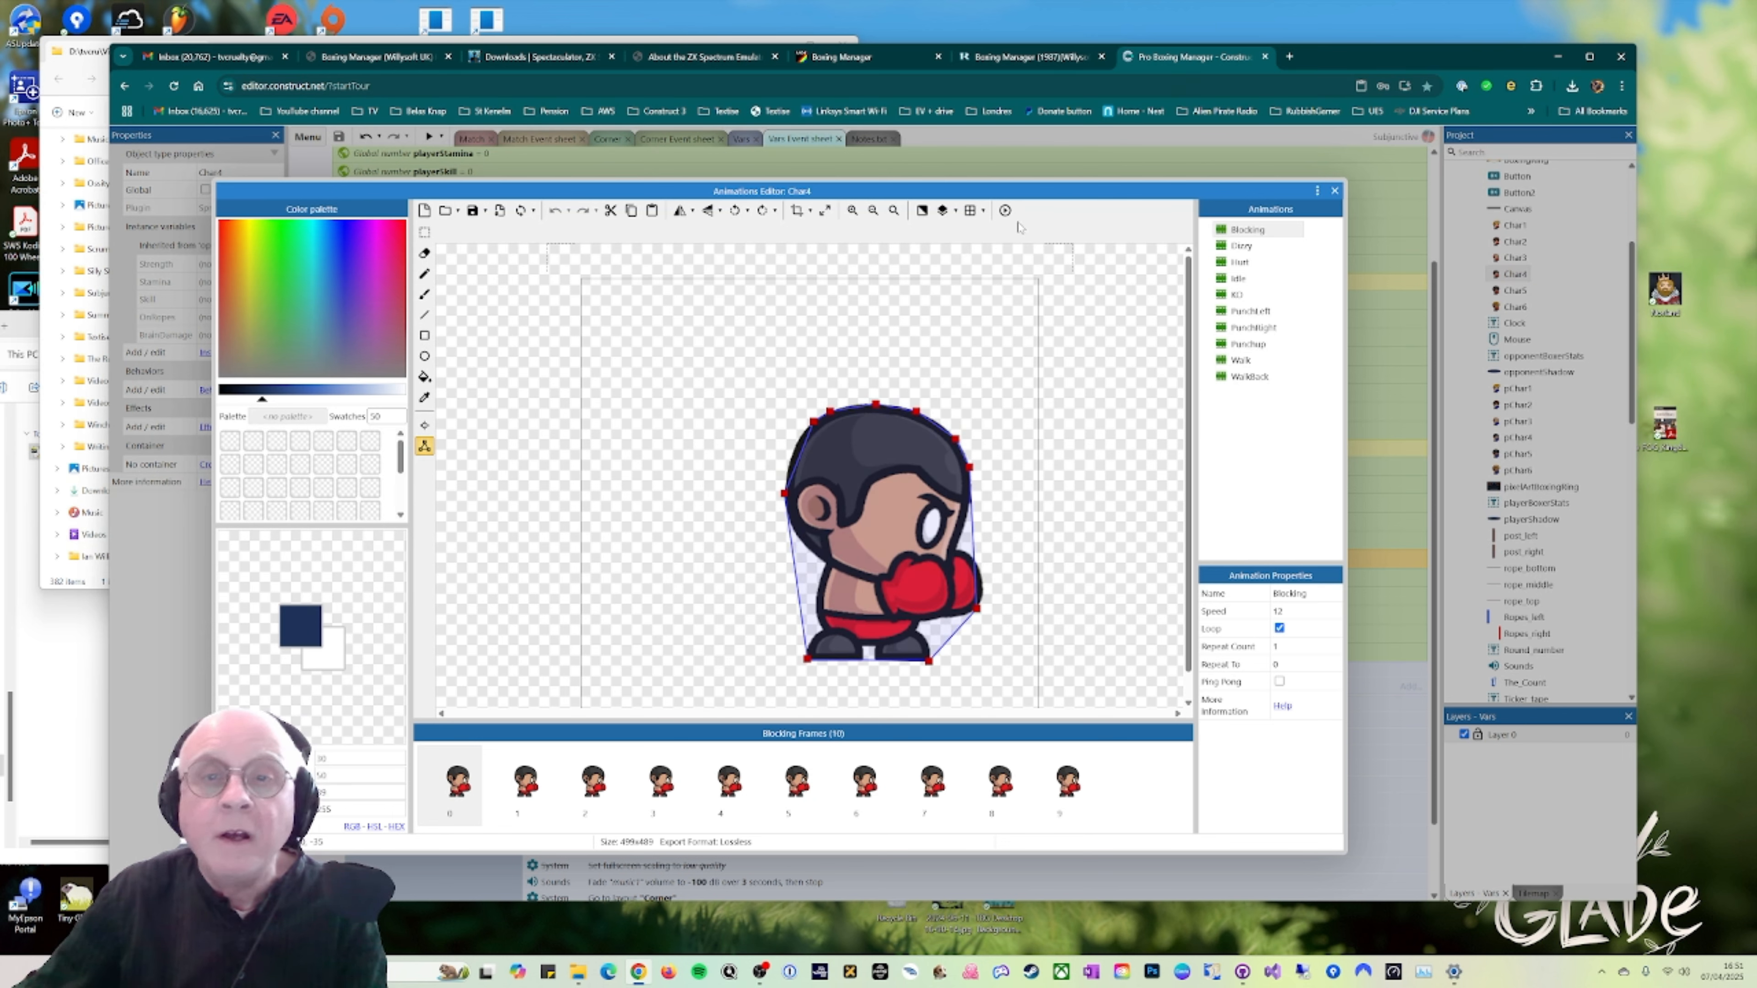
{"action": "left_click", "coordinate": [1006, 211]}
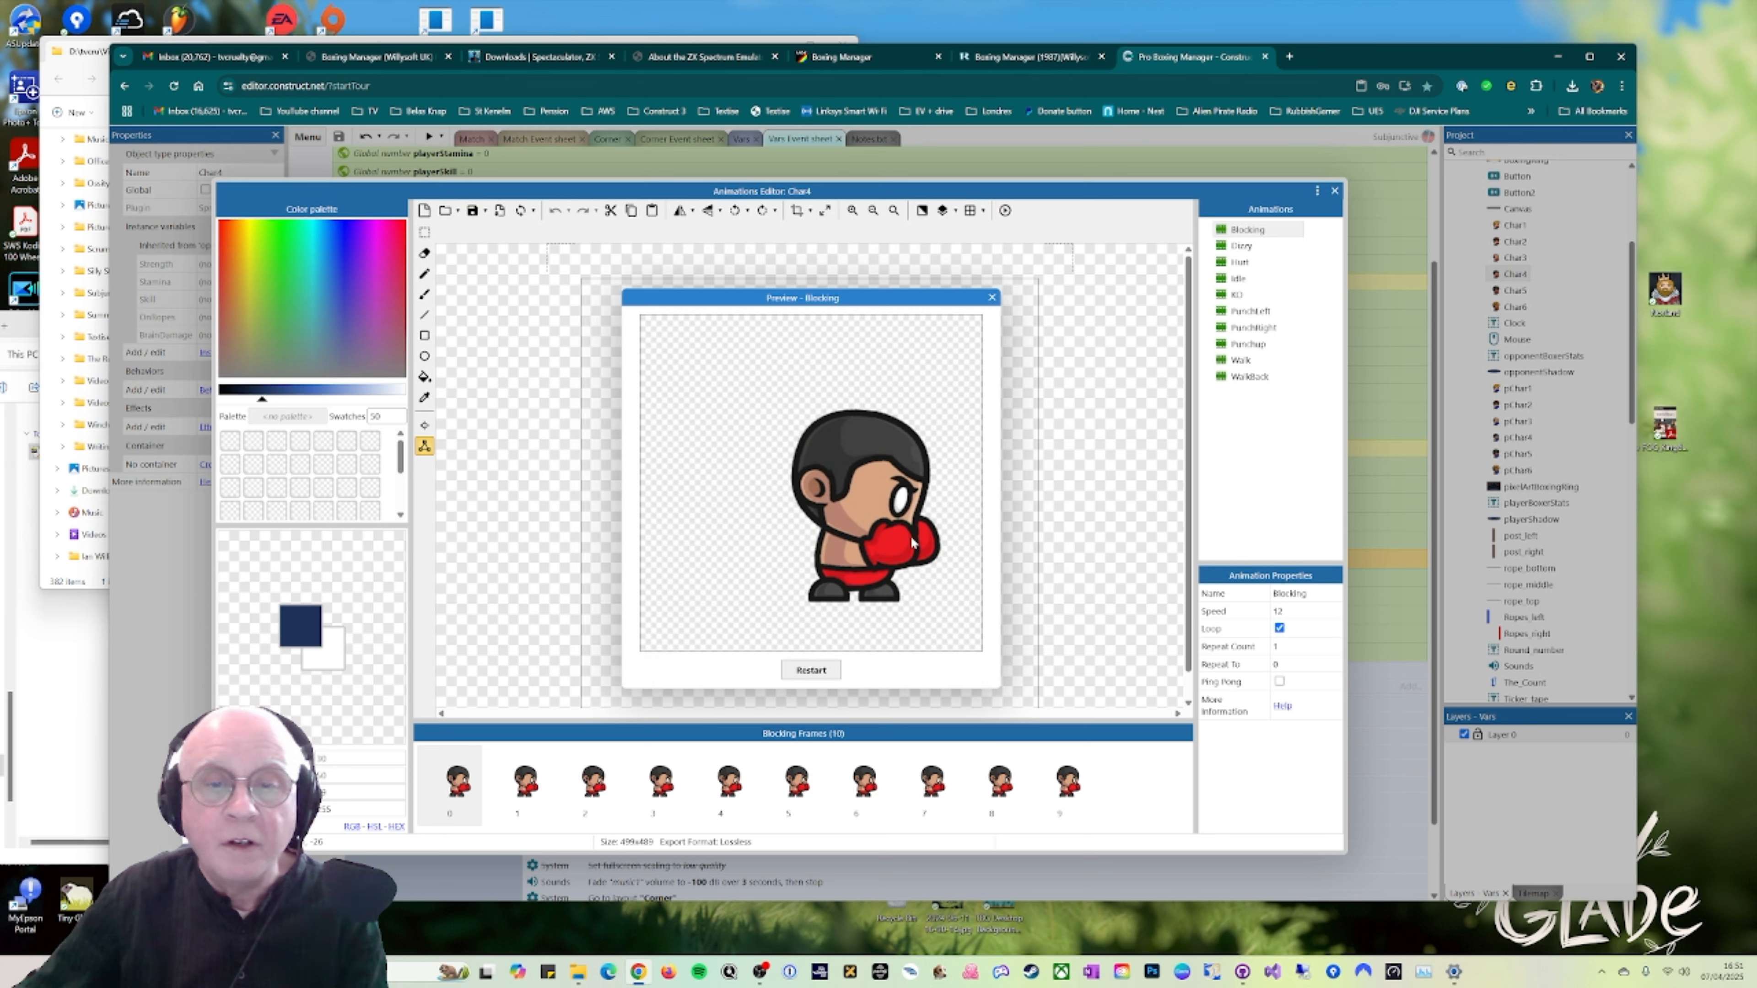
{"action": "left_click", "coordinate": [992, 297]}
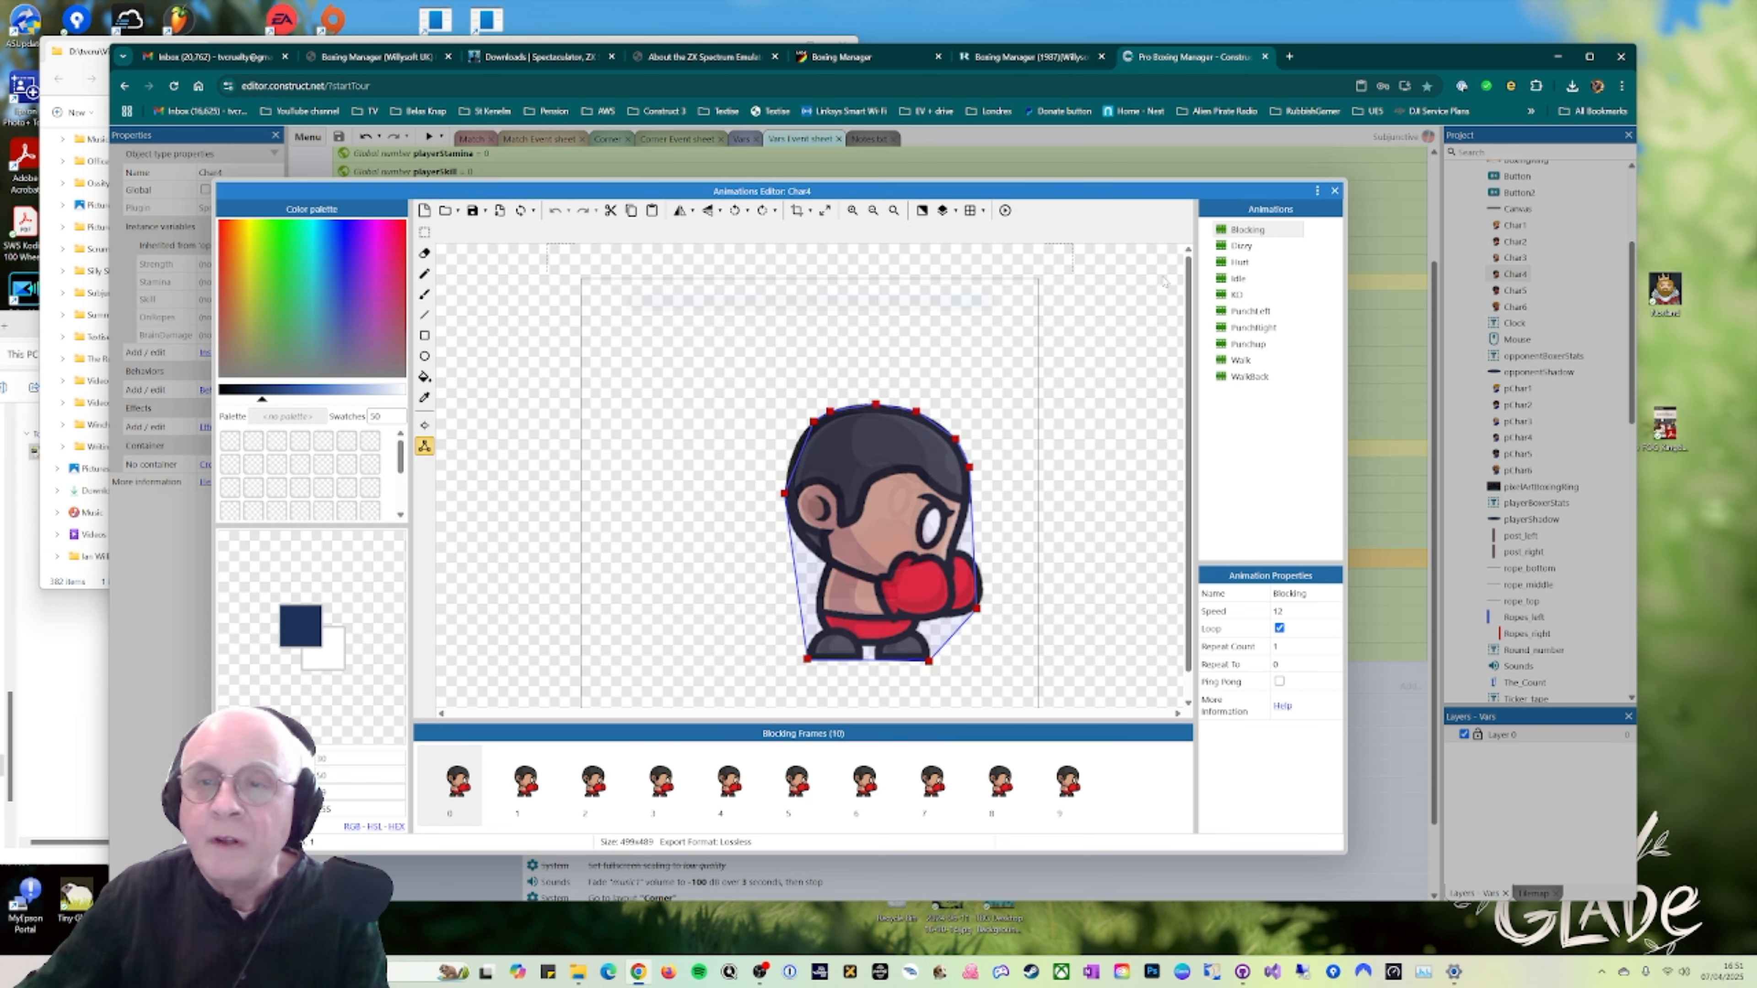
Step: Preview Char4's Walk animation and close the animation preview
{"action": "left_click", "coordinate": [1241, 360]}
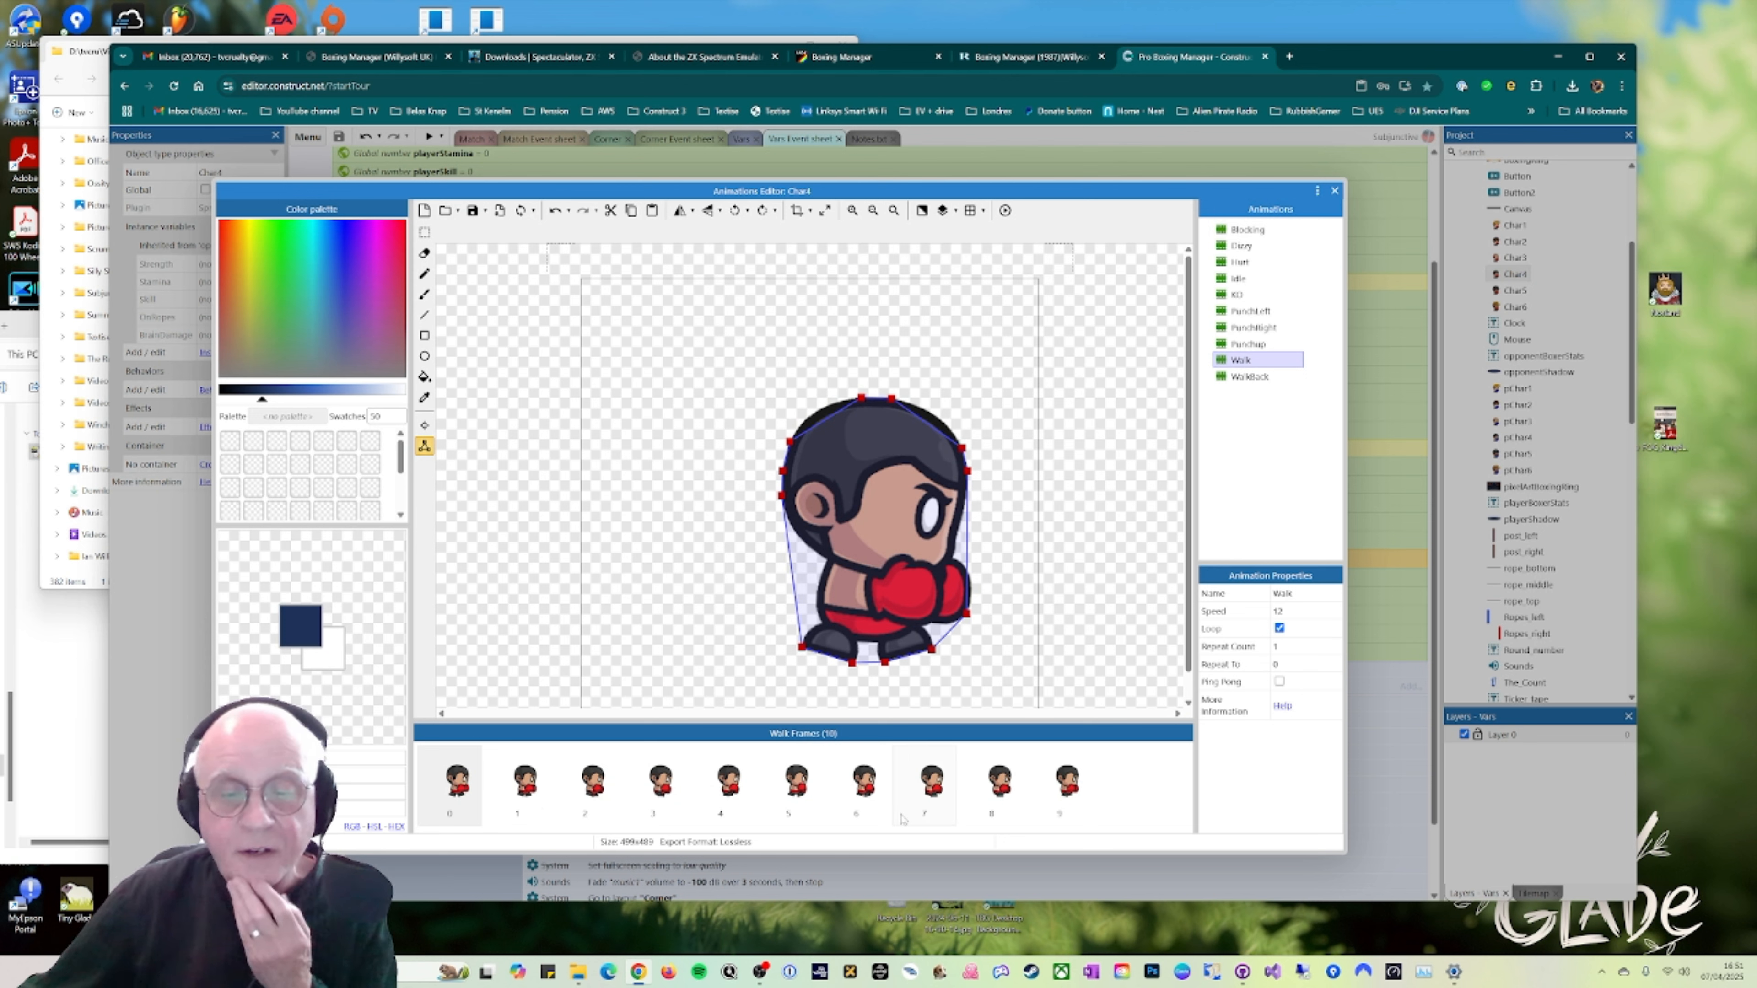
{"action": "left_click", "coordinate": [1006, 210]}
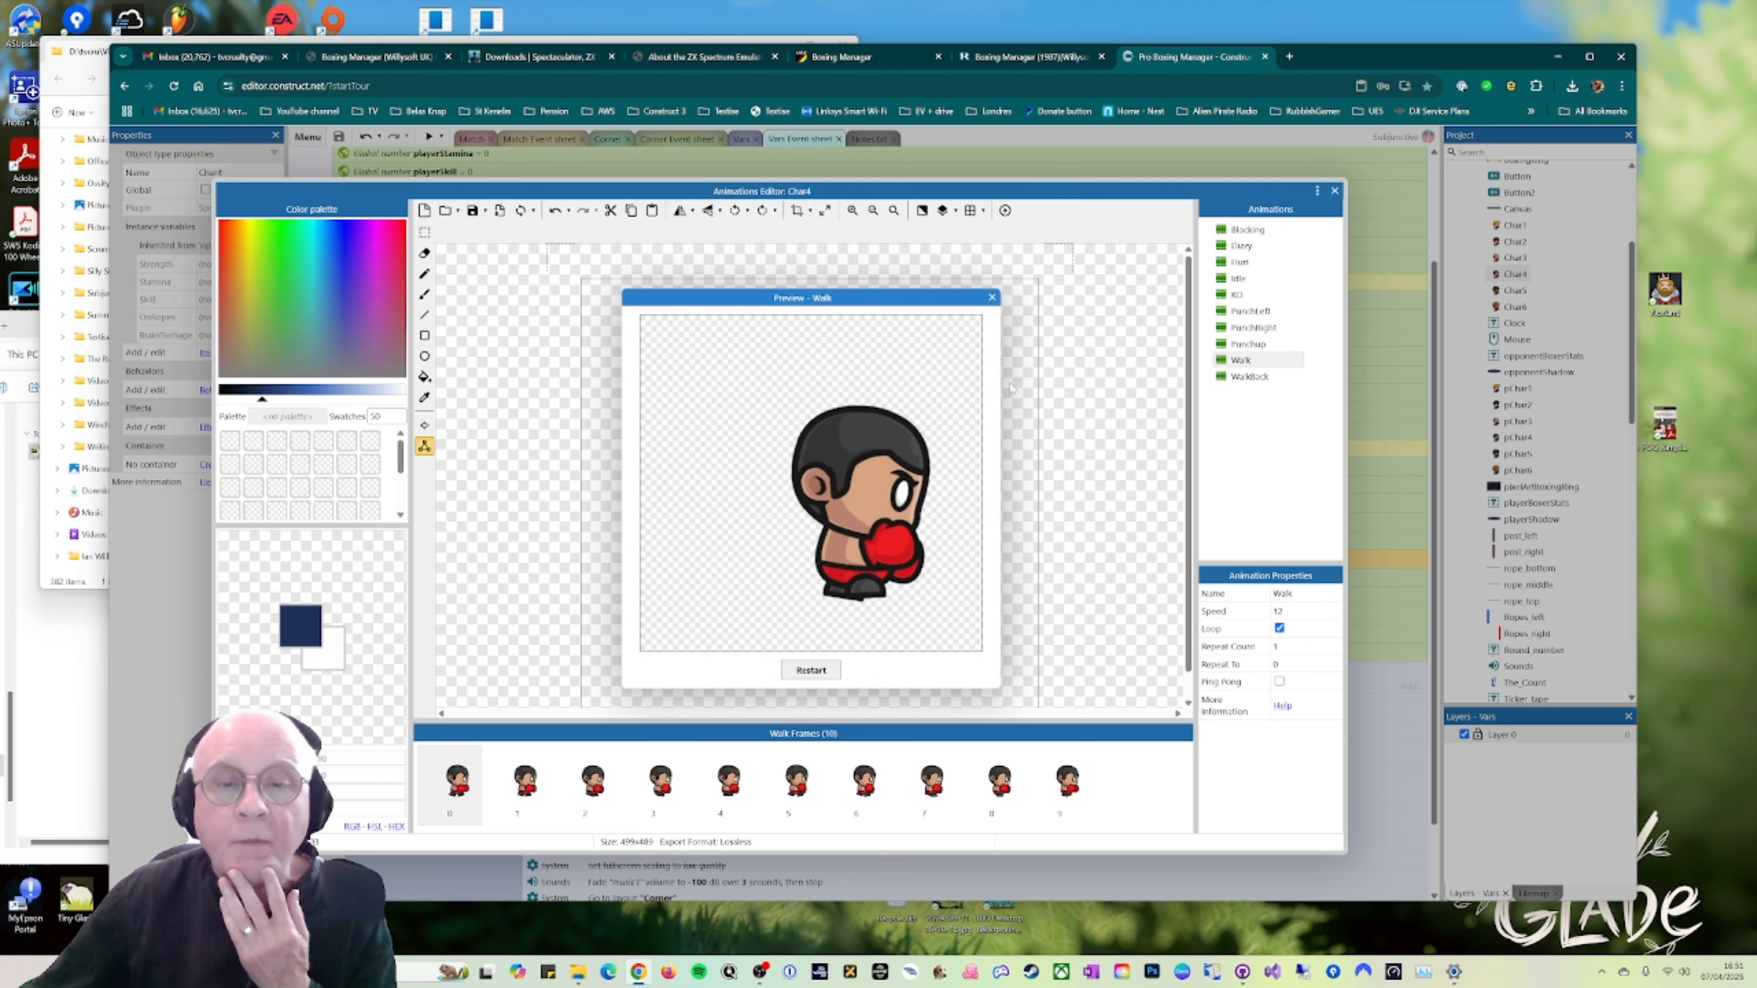
{"action": "left_click", "coordinate": [992, 297]}
Step: Look over Char4's Blocking and Hurt frames, preview the PunchLeft animation, and close the Animations Editor
{"action": "left_click", "coordinate": [1242, 231]}
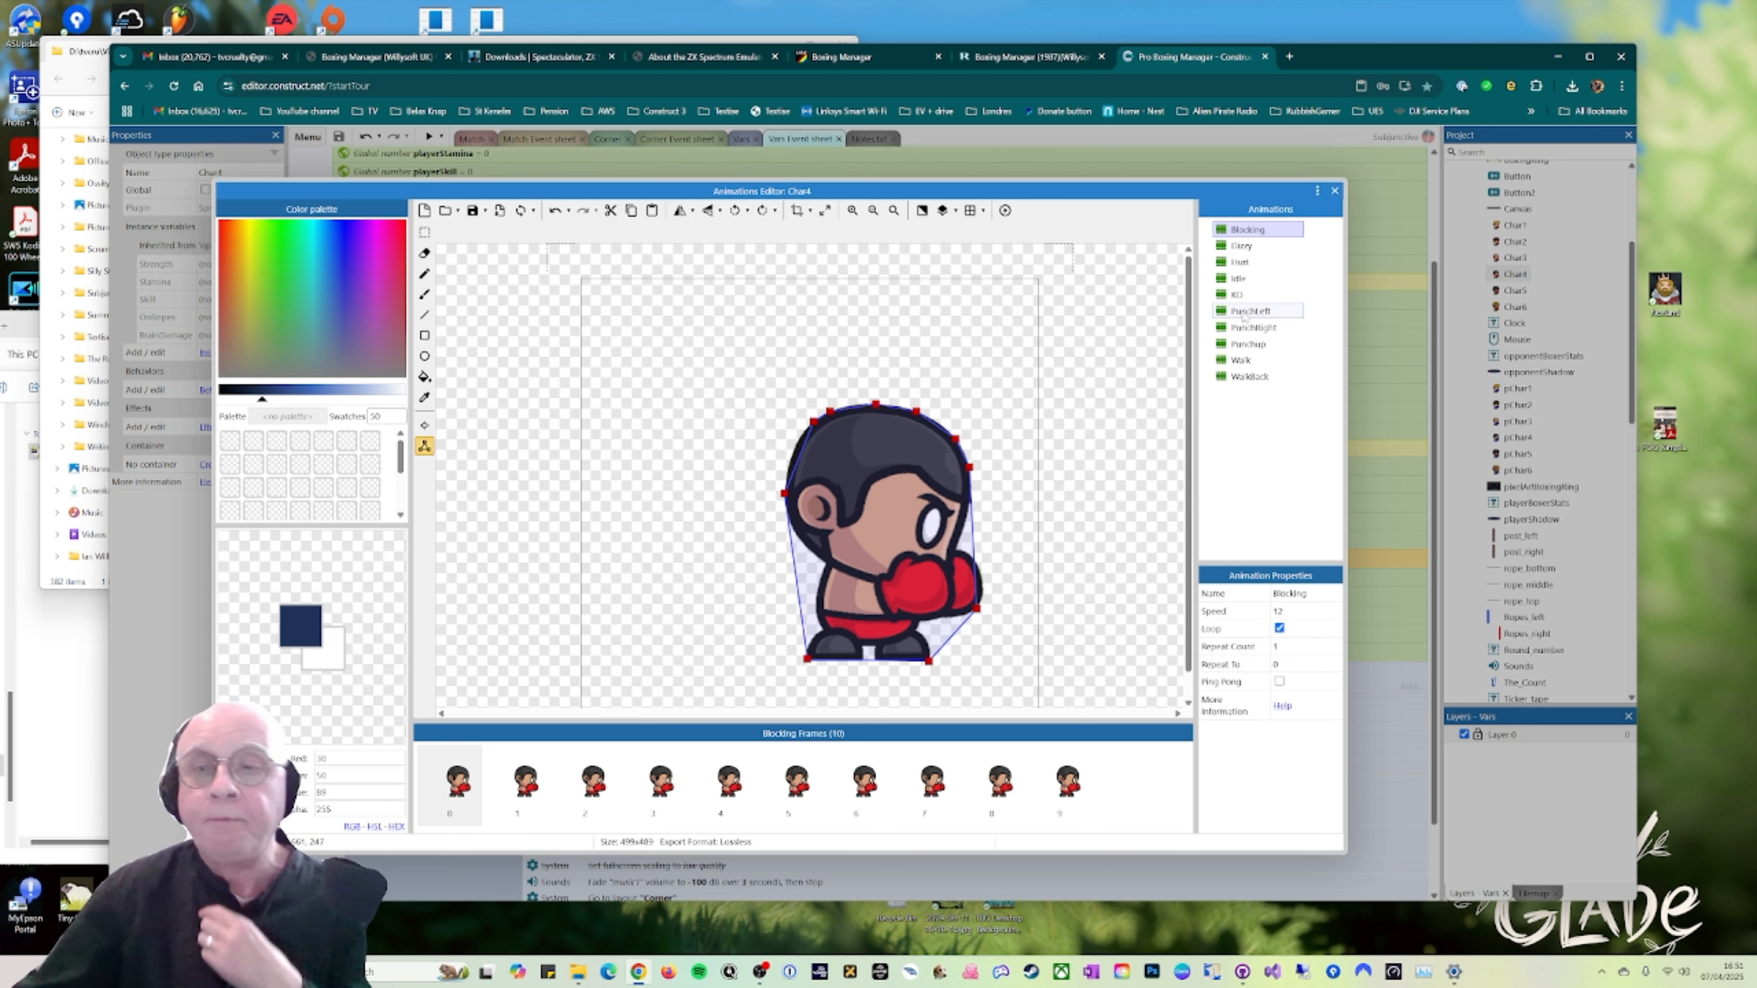
{"action": "left_click", "coordinate": [1252, 263]}
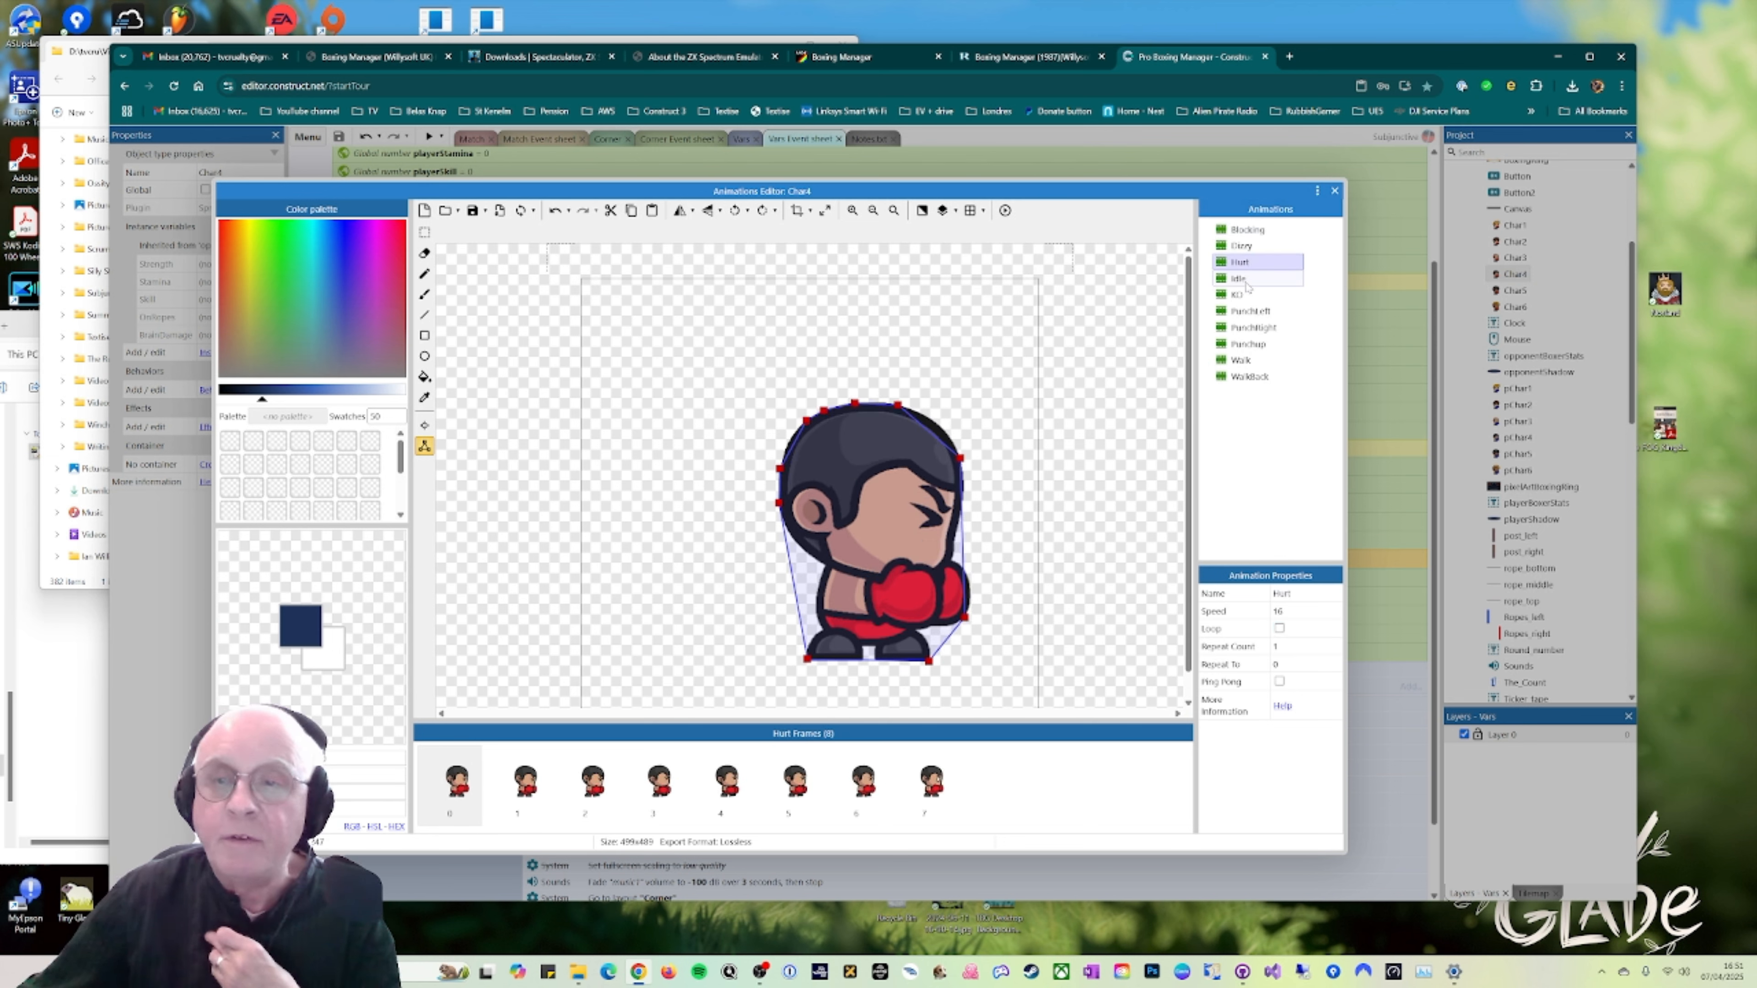
{"action": "left_click", "coordinate": [1250, 311]}
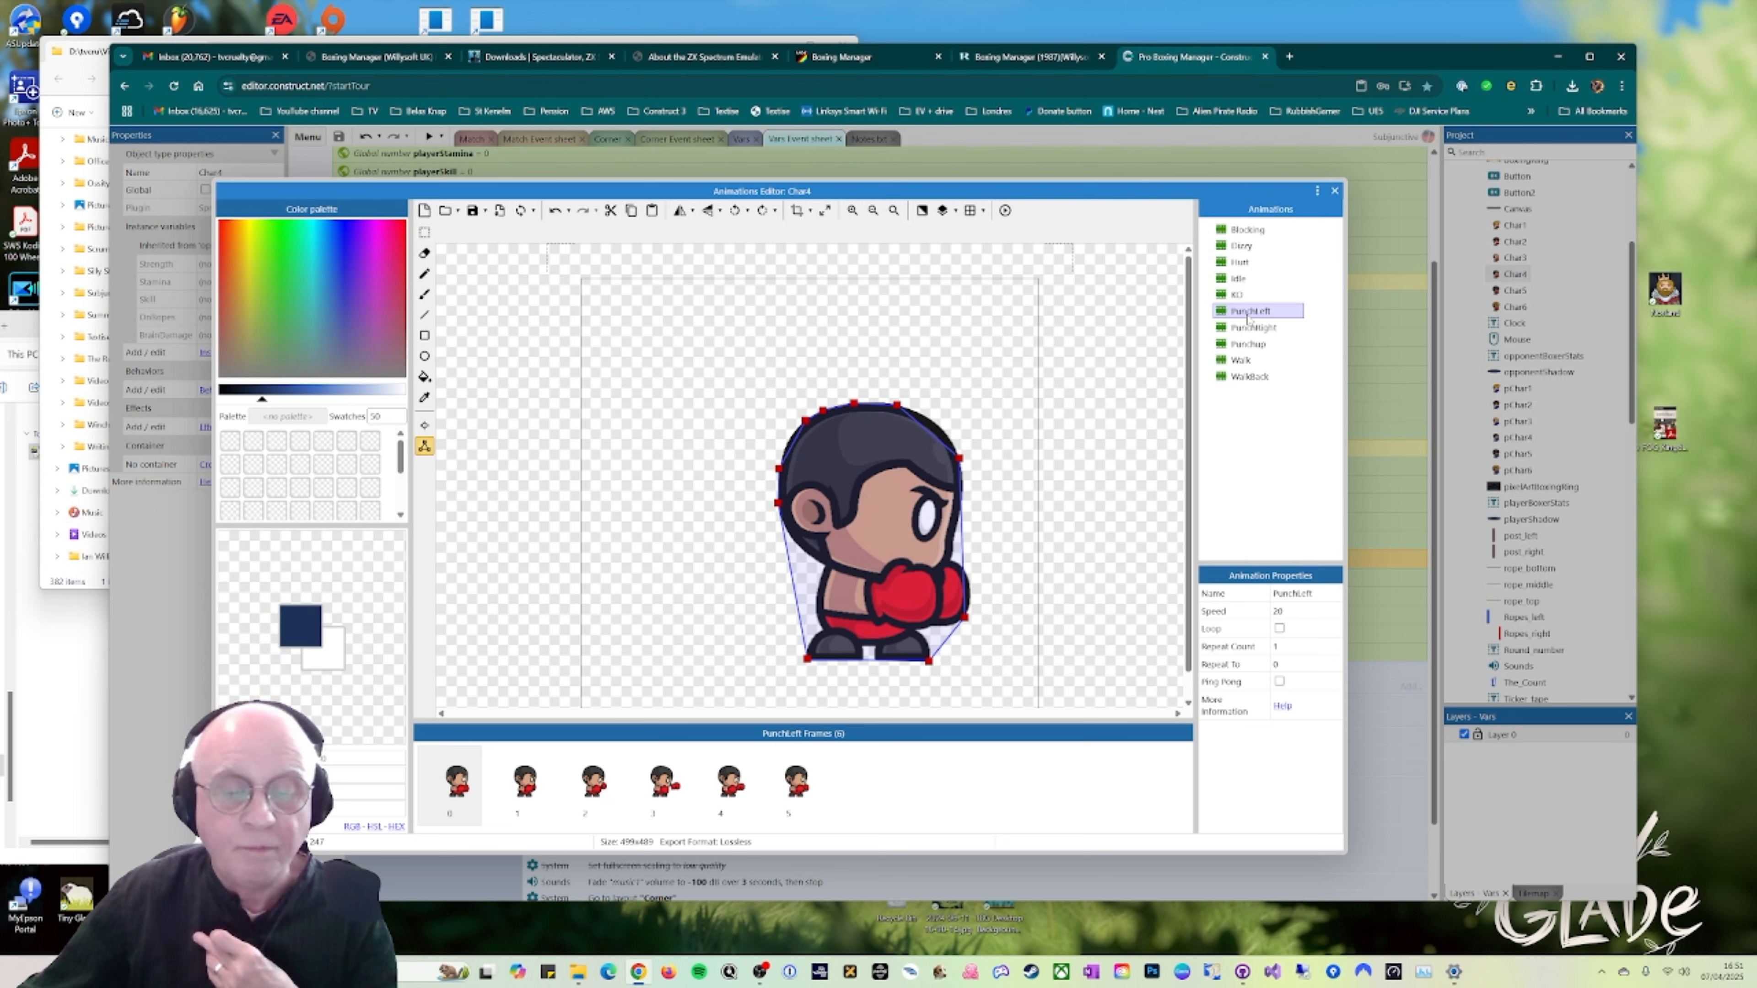
{"action": "left_click", "coordinate": [1006, 211]}
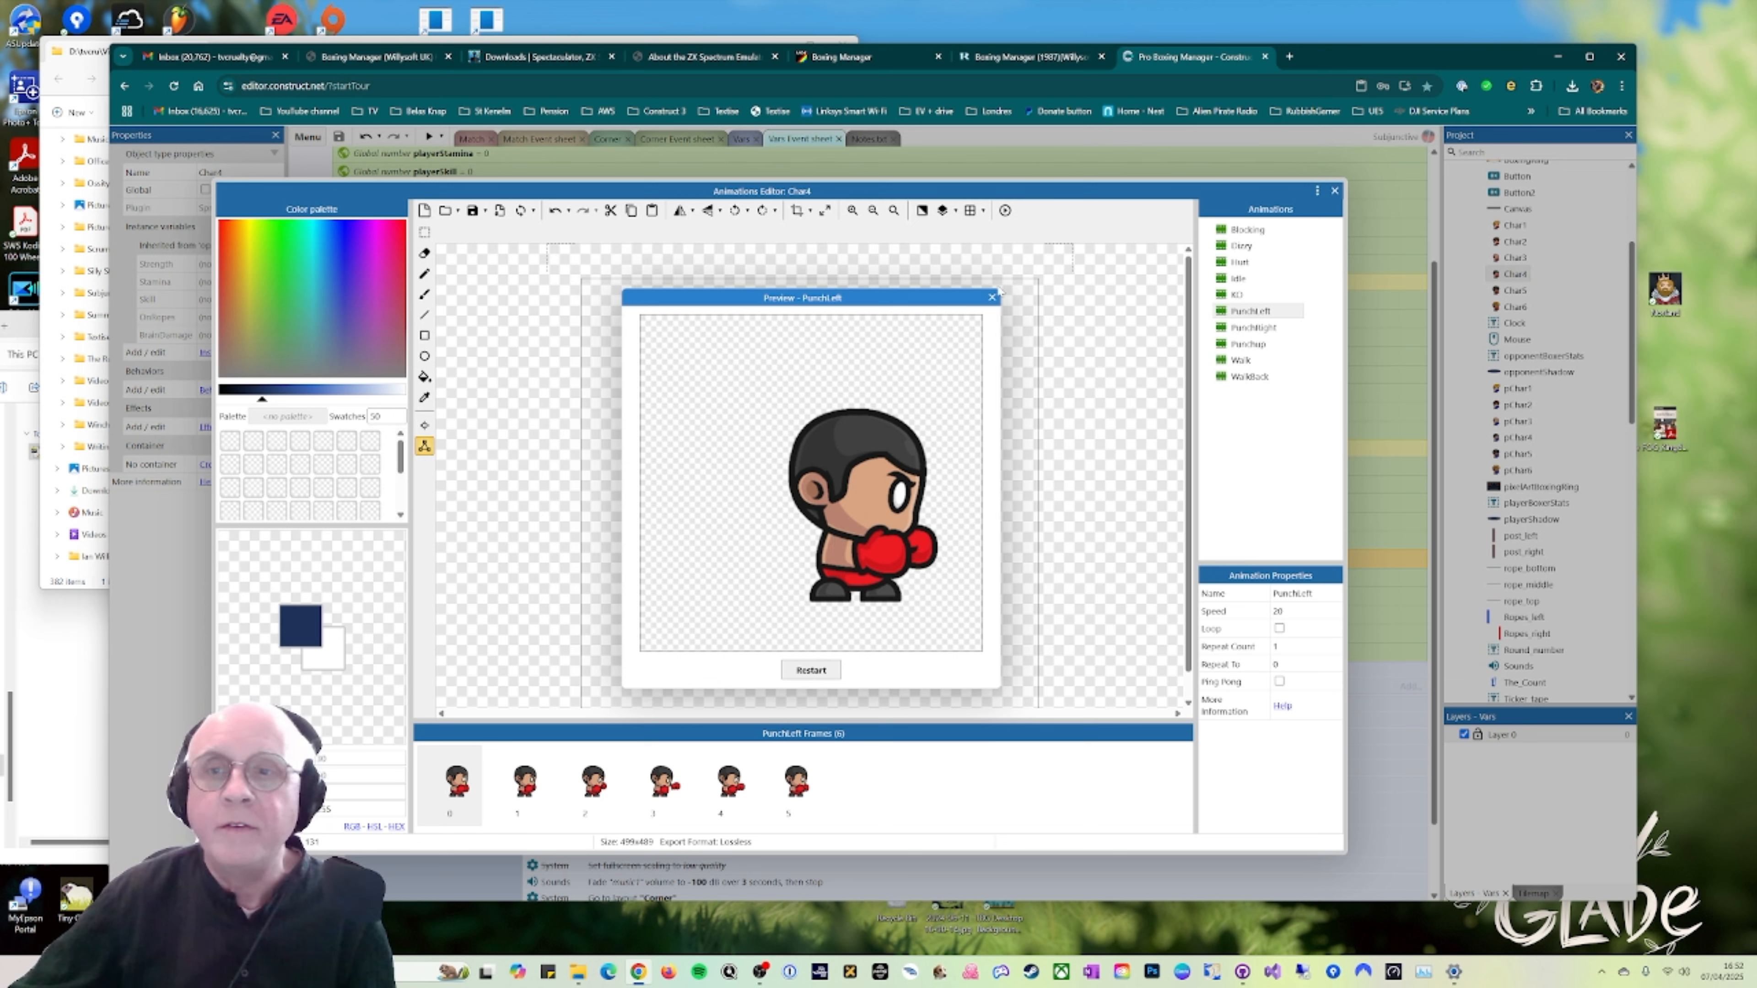
{"action": "left_click", "coordinate": [1335, 192]}
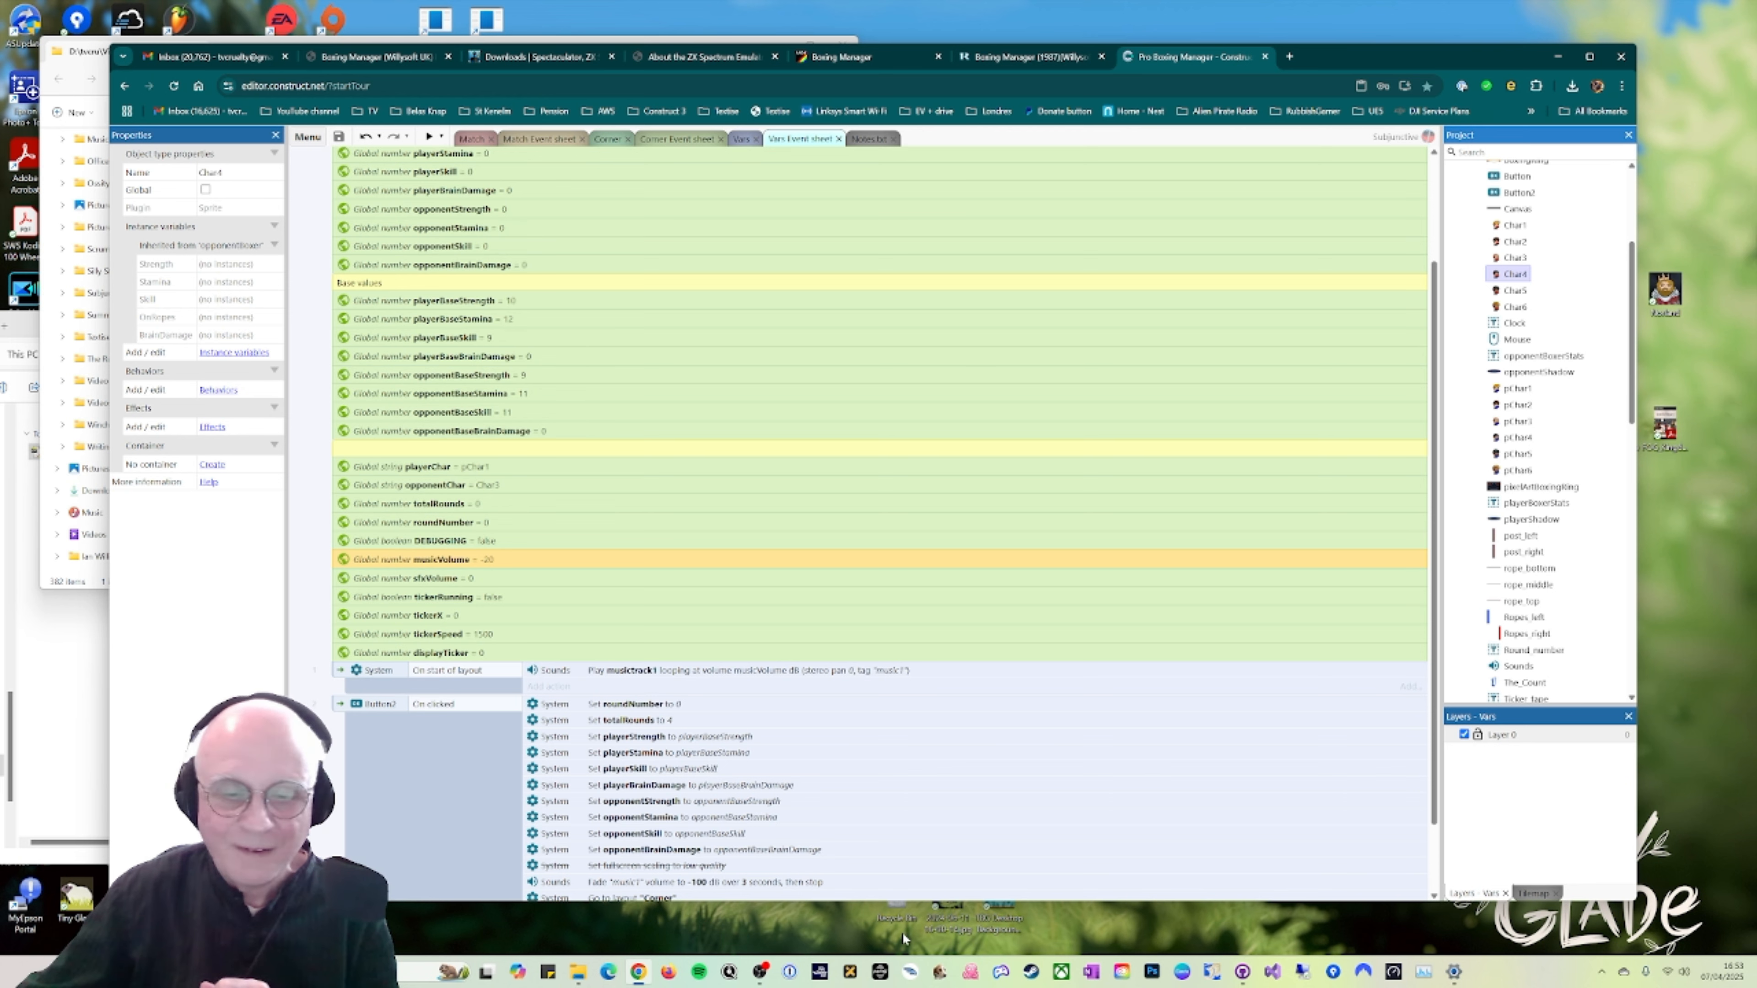
Step: Switch to OBS Studio and bring up its recording controls
{"action": "left_click", "coordinate": [760, 972]}
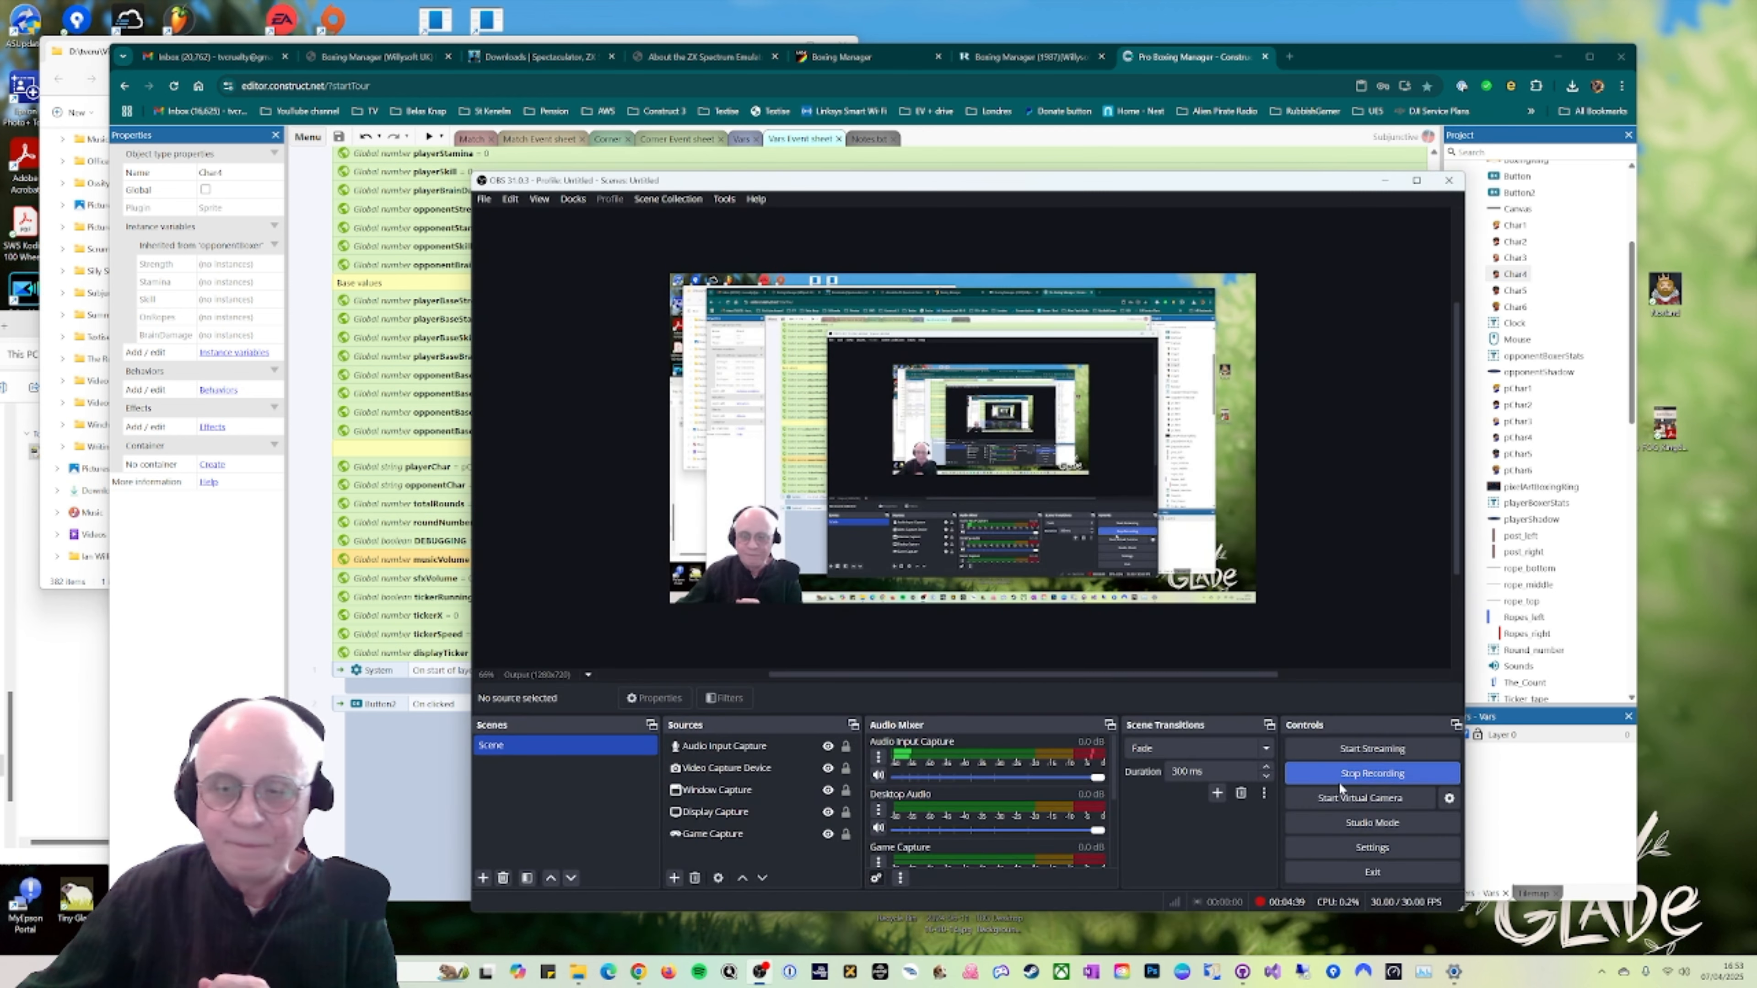